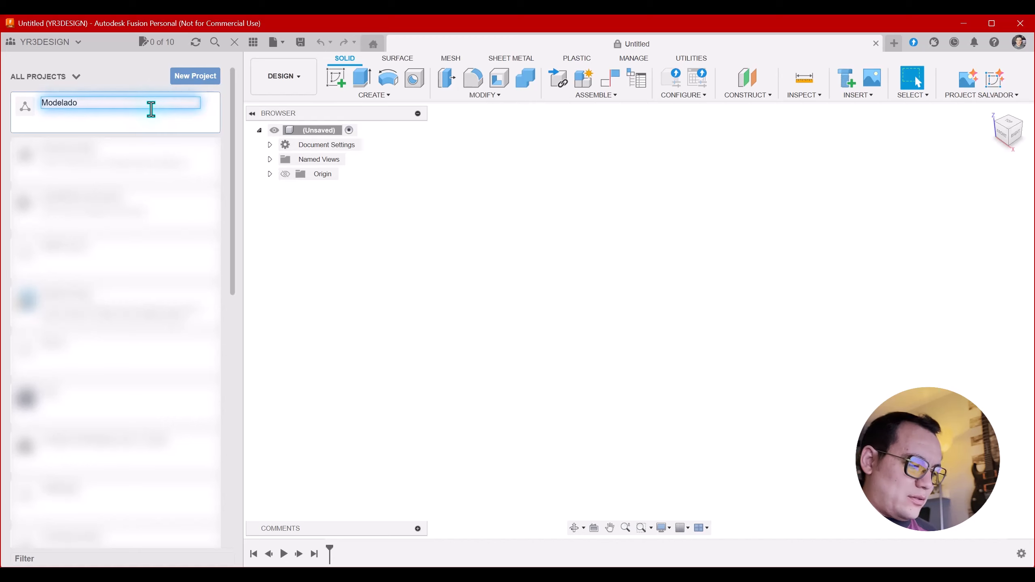
Name the new project Modelado F360 and open it
text(F360)
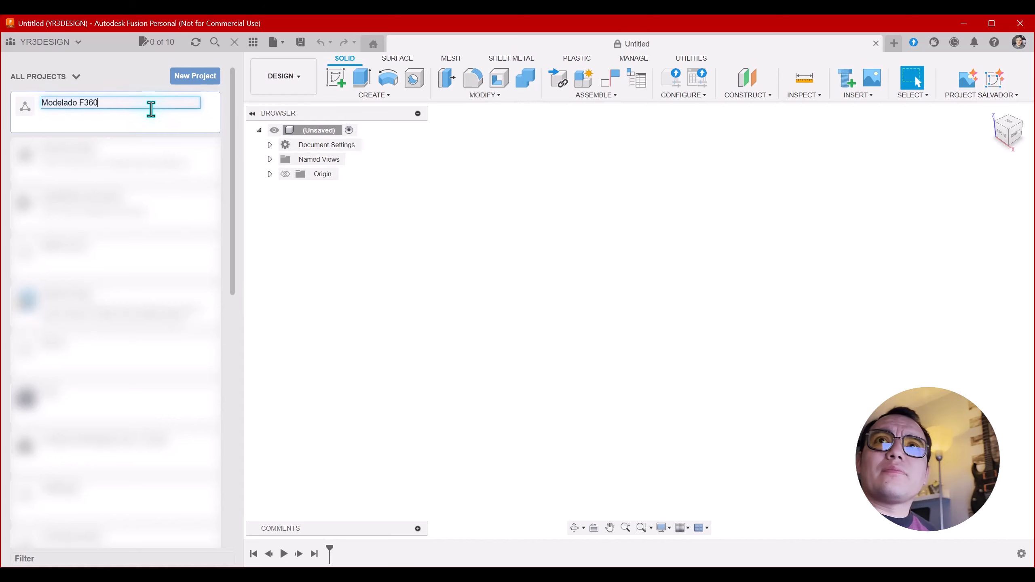
key(Return)
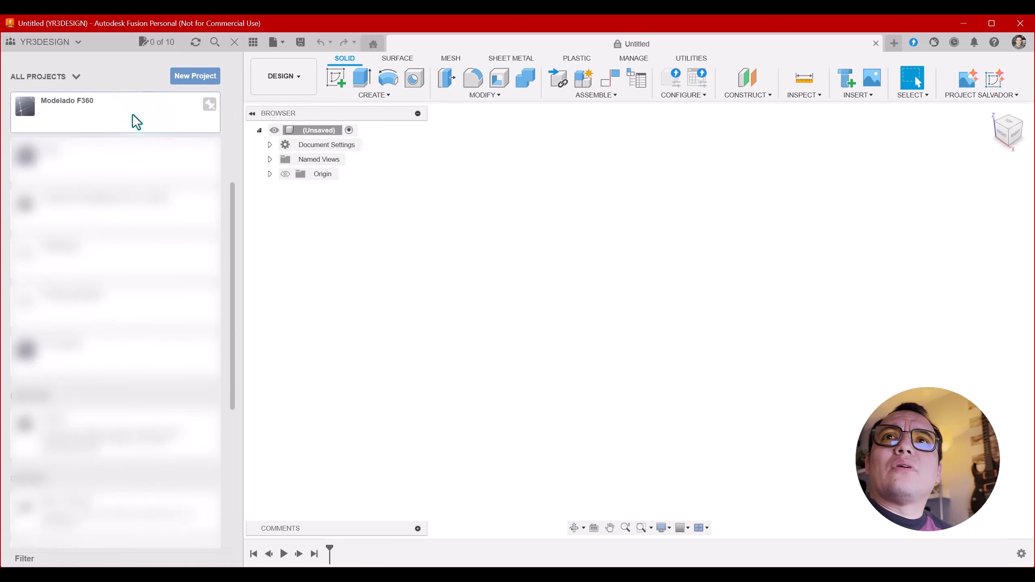
click(102, 112)
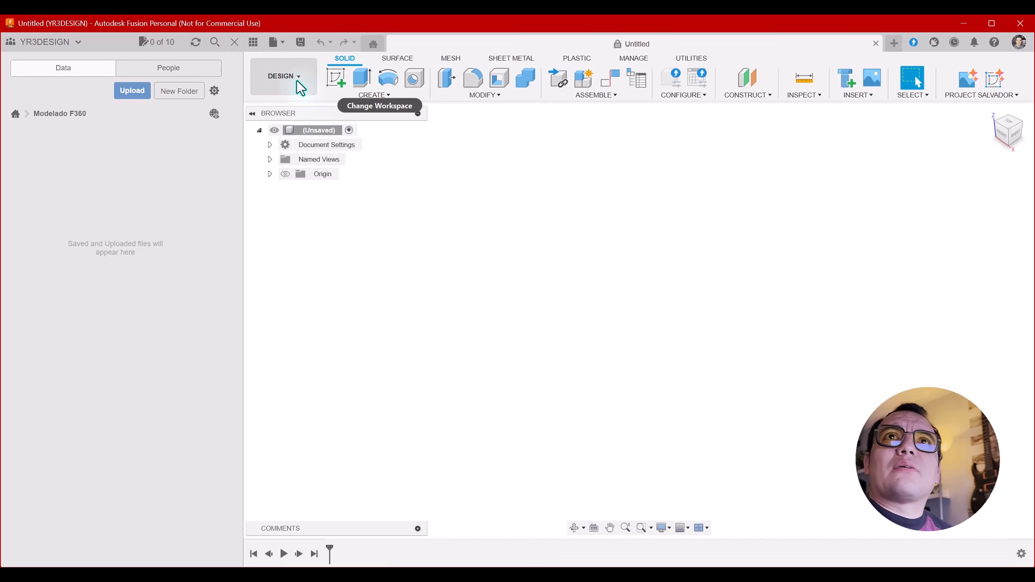
Save the design as Día1 in the Modelado F360 project and close the data panel
click(301, 42)
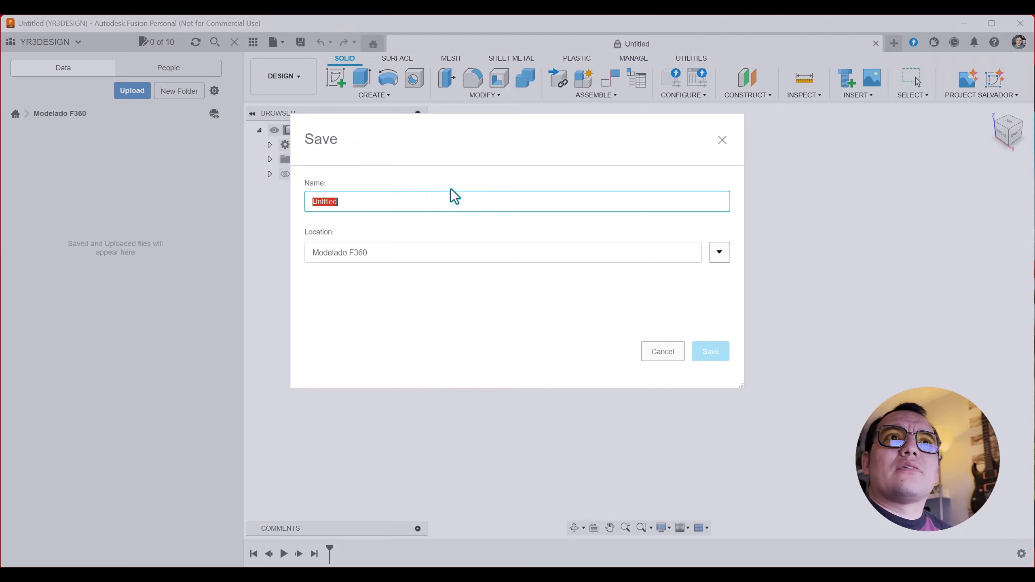
click(361, 205)
drag(360, 206, 292, 205)
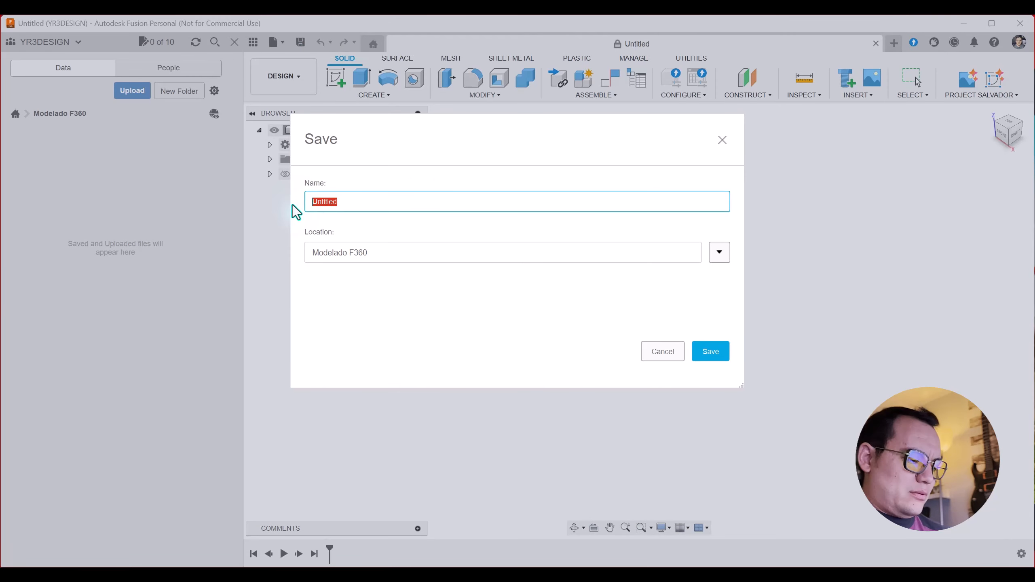
text(Día)
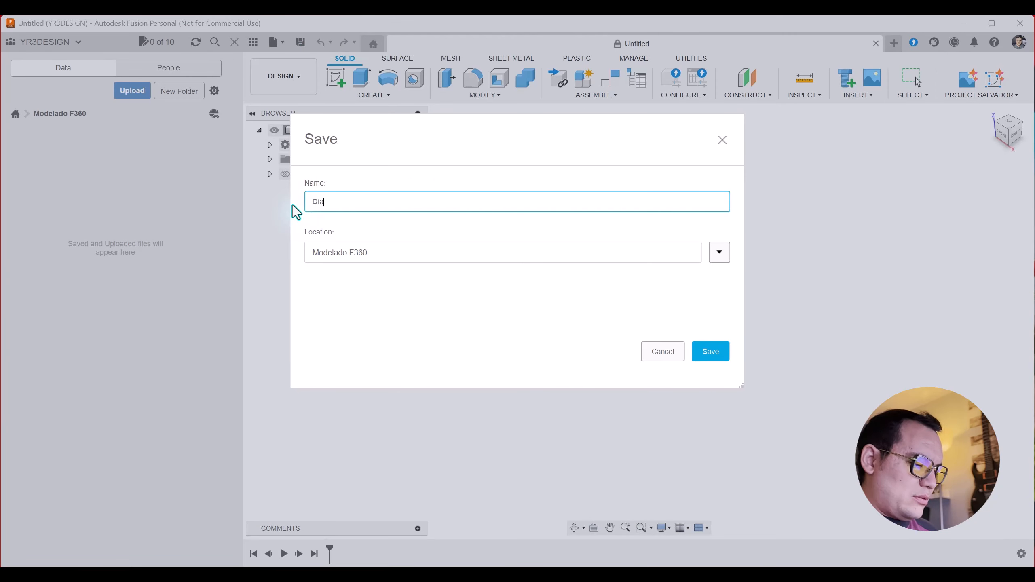
text(1)
key(Return)
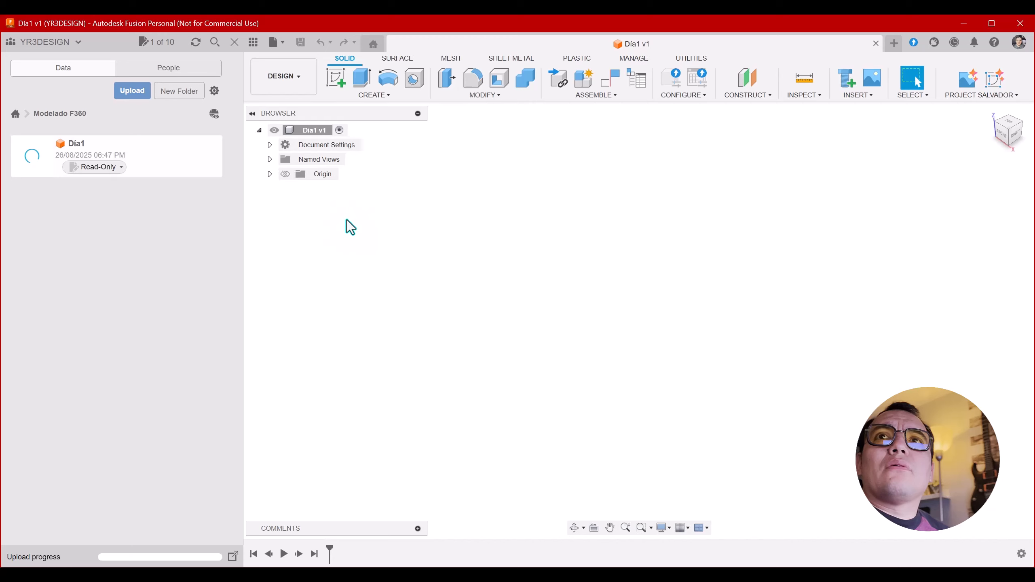
click(233, 42)
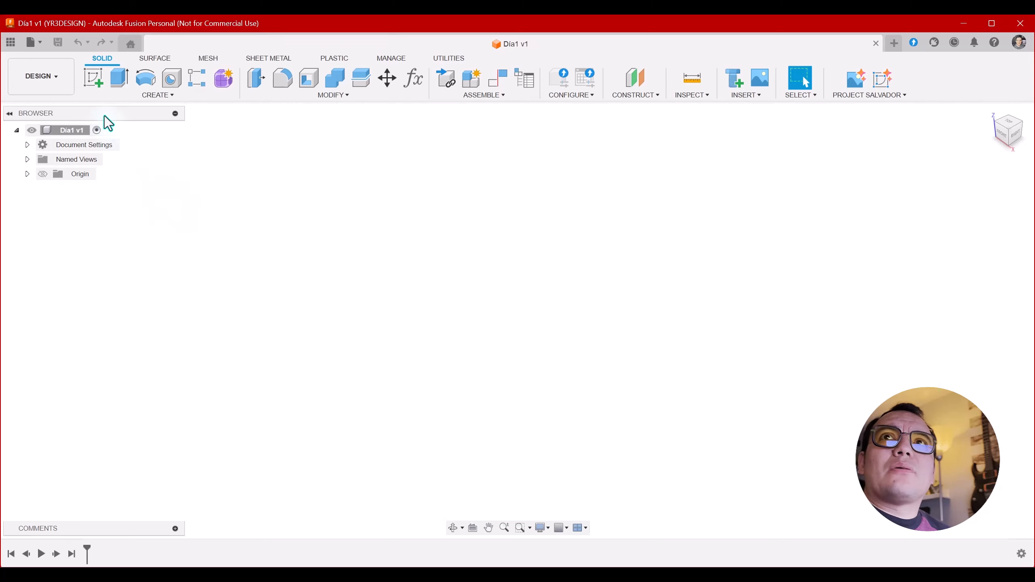
Start a sketch on the horizontal XY plane and draw a circle about 70 mm in diameter centred on the origin
click(90, 75)
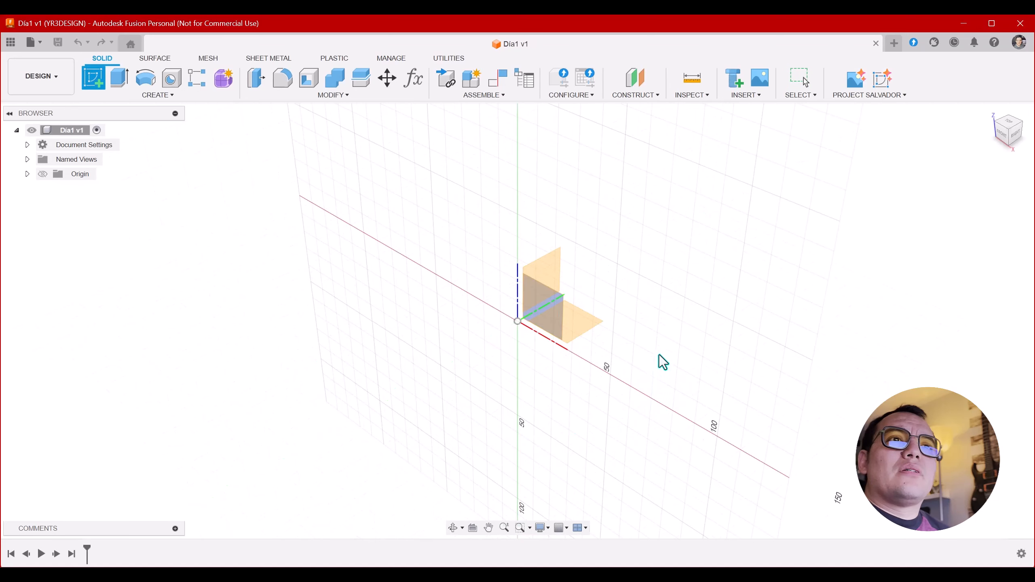
click(580, 319)
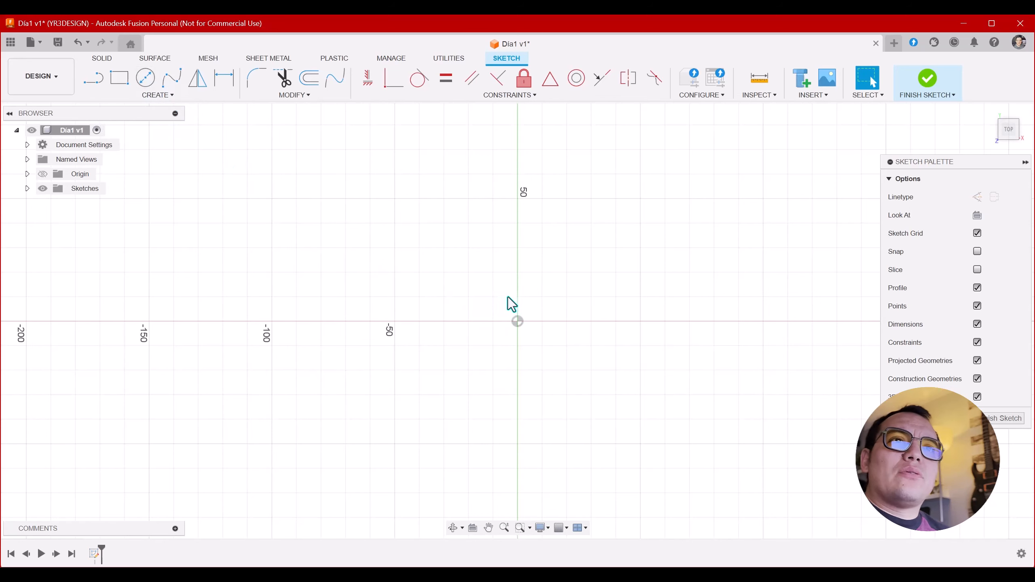
key(c)
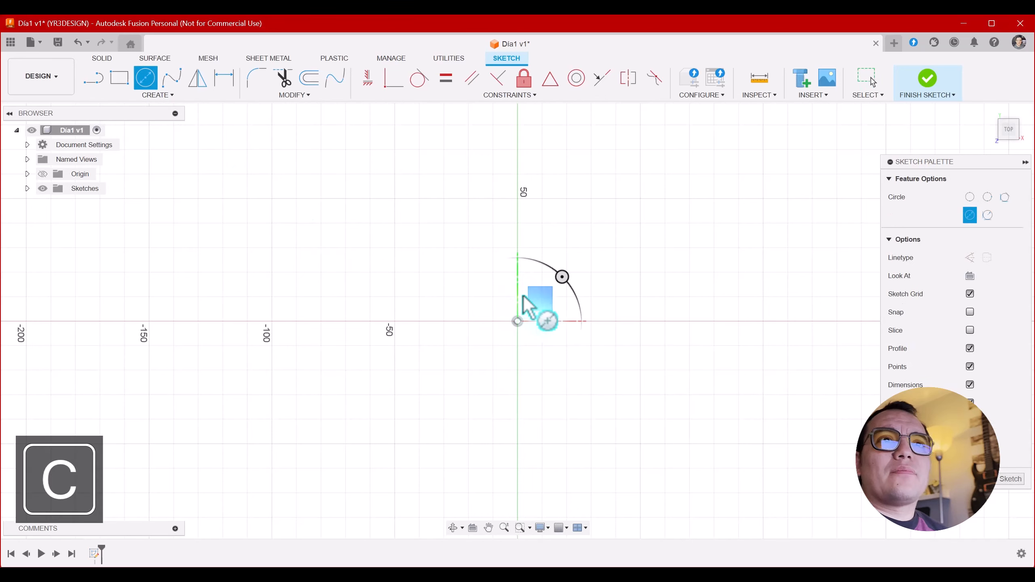
click(517, 322)
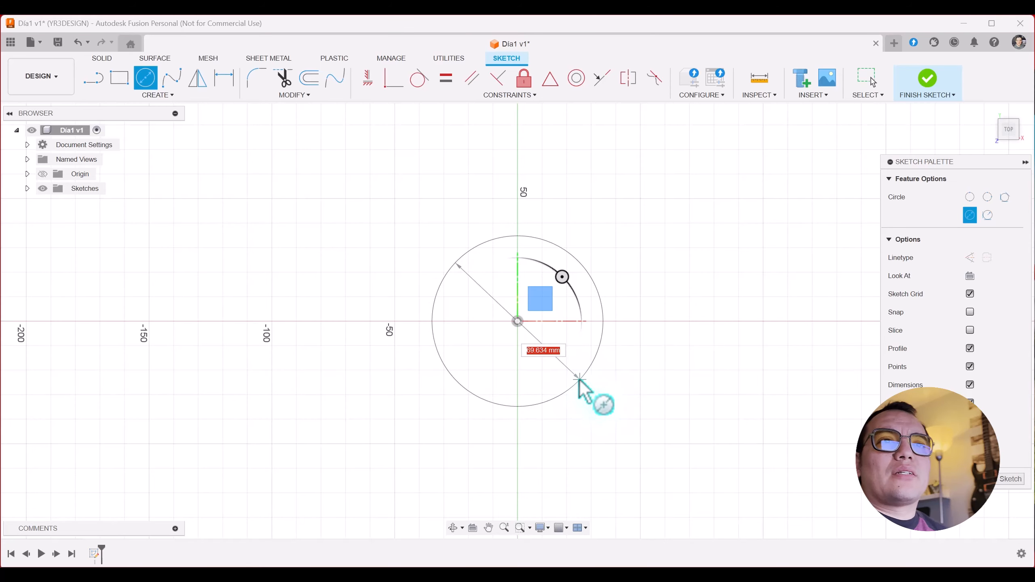
click(578, 387)
Draw a second circle about 50 mm in diameter, centred on the red axis to the right of the first circle
scroll(498, 367, down, 2)
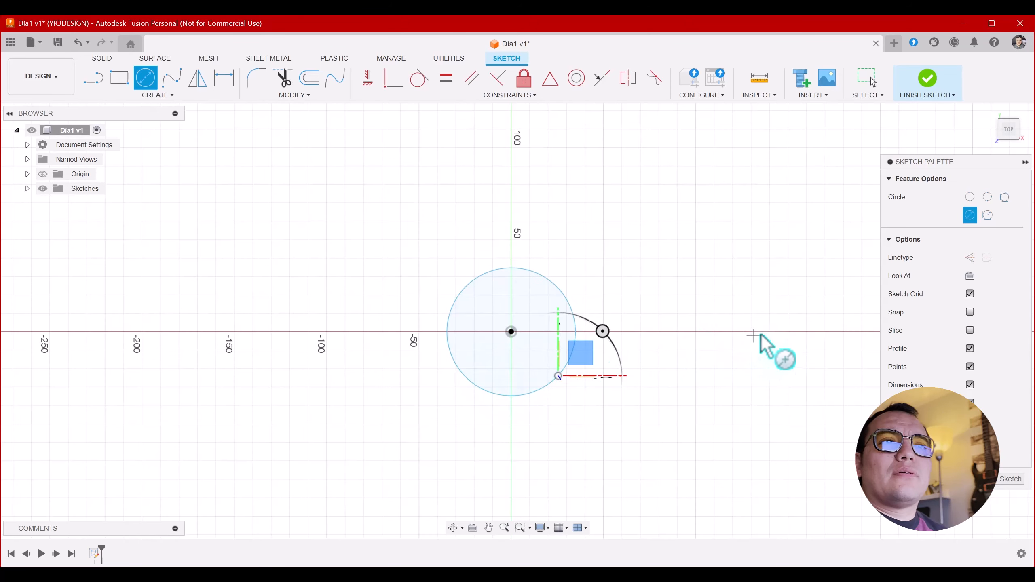
scroll(599, 329, down, 1)
scroll(731, 331, up, 2)
scroll(731, 331, up, 1)
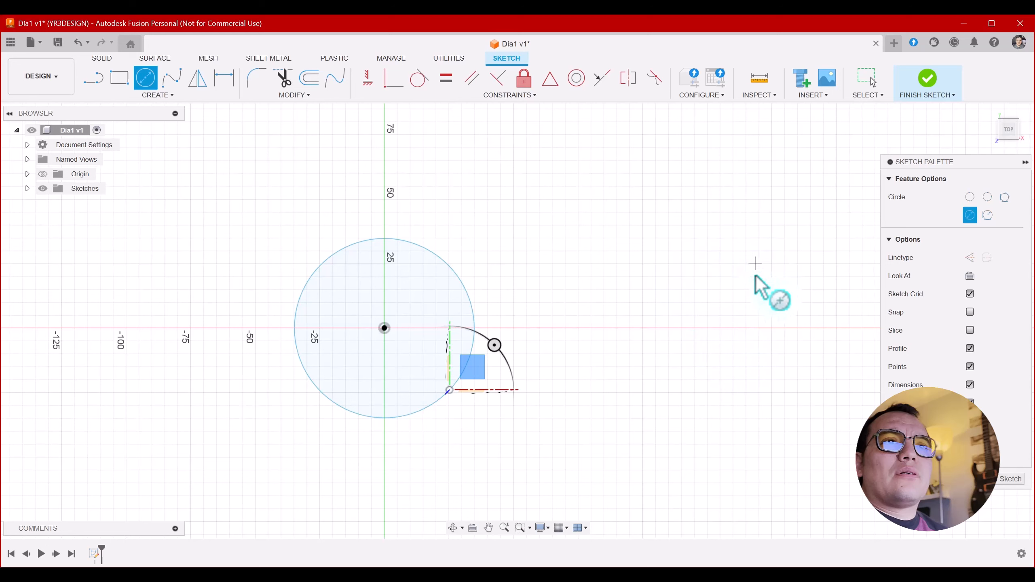
click(734, 329)
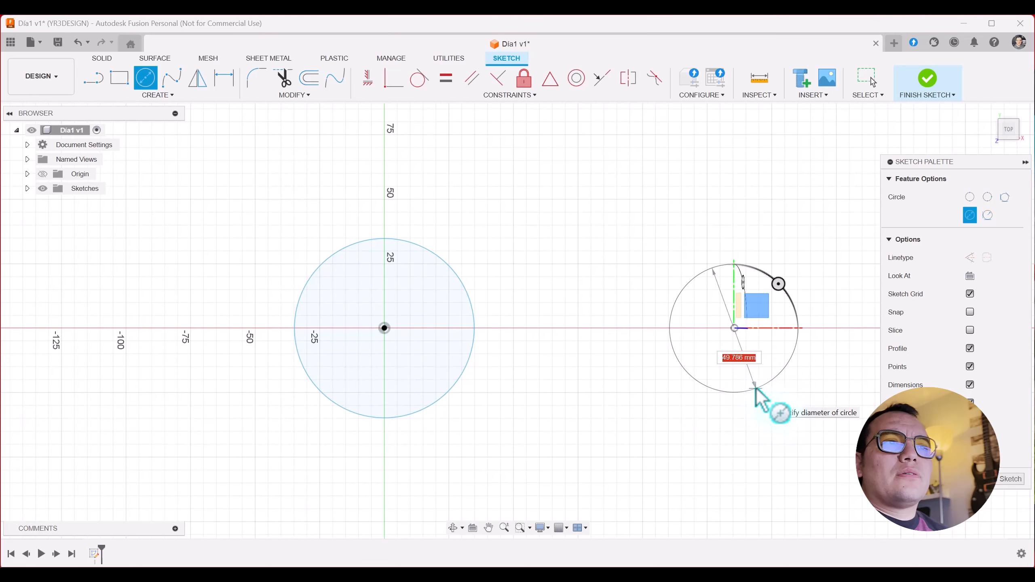
click(755, 390)
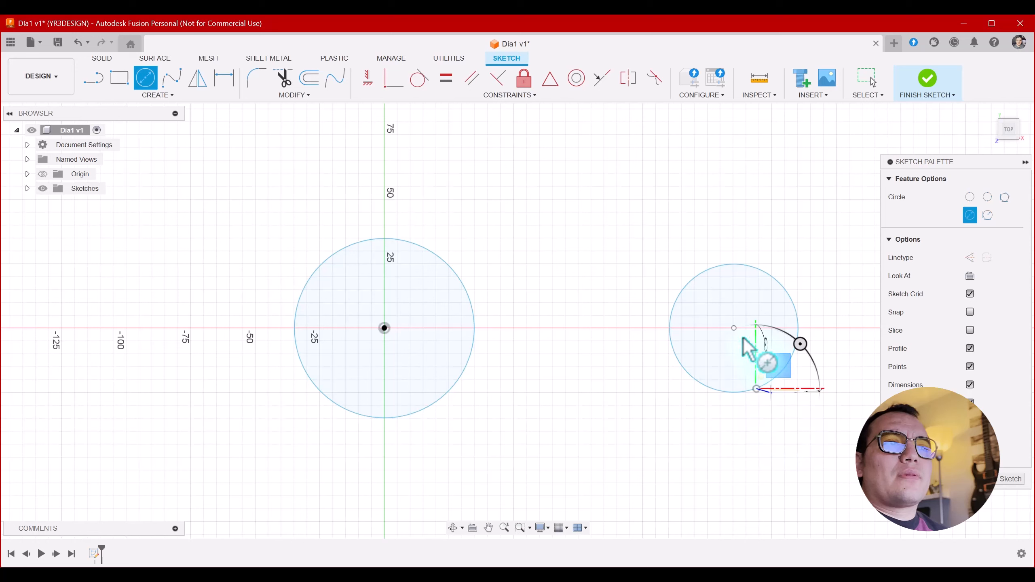
key(Escape)
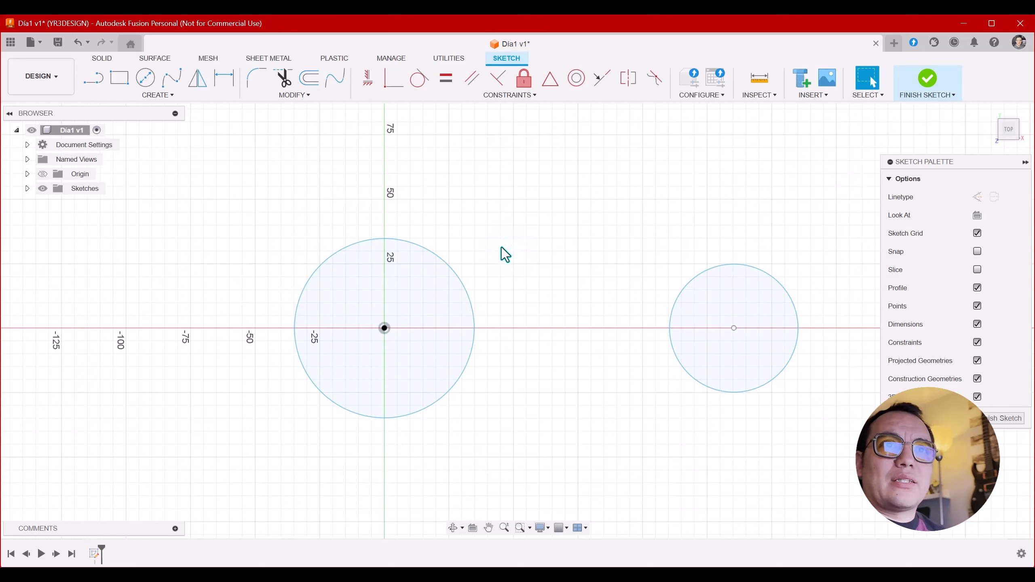
Dimension the circle at the origin with a diameter of 60 mm
key(d)
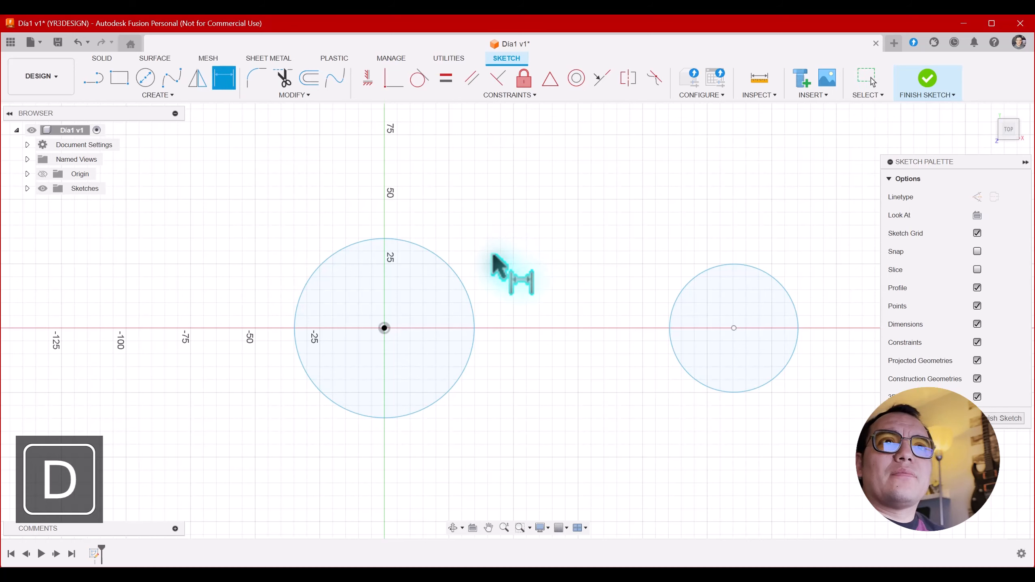
click(352, 246)
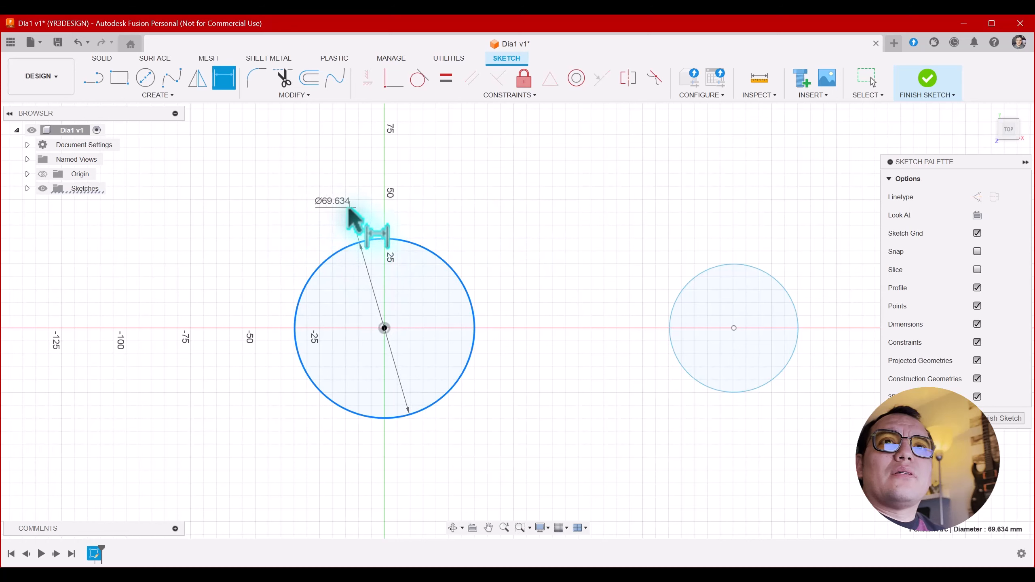
click(305, 220)
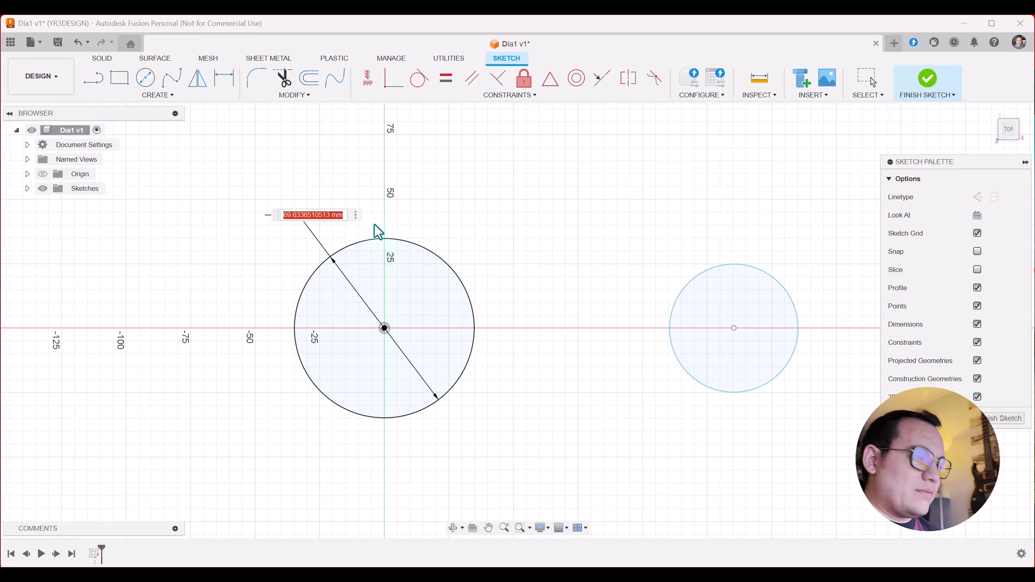
text(60)
key(Return)
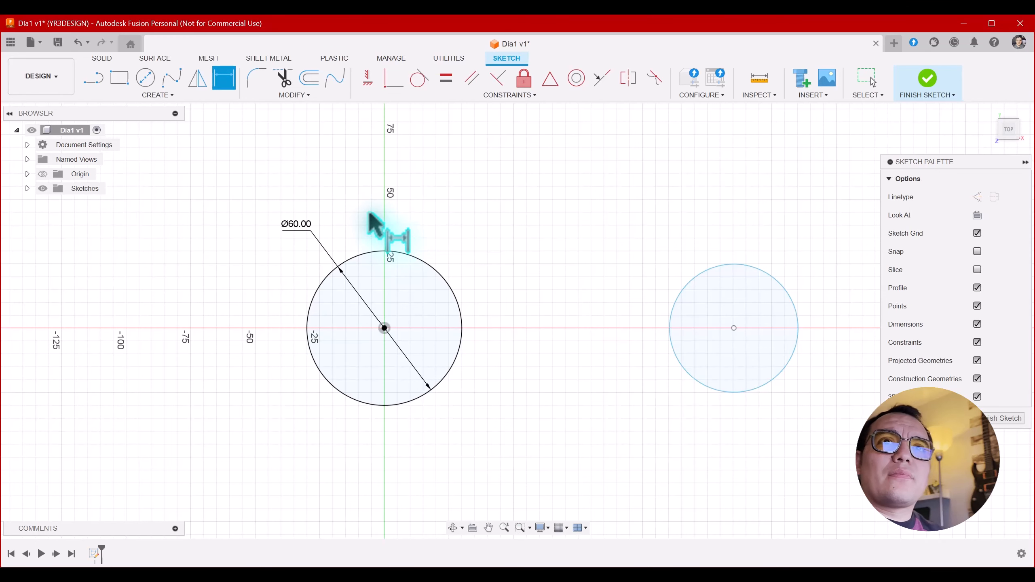
Dimension the smaller circle on the right with a diameter of 40 mm
click(771, 280)
click(801, 251)
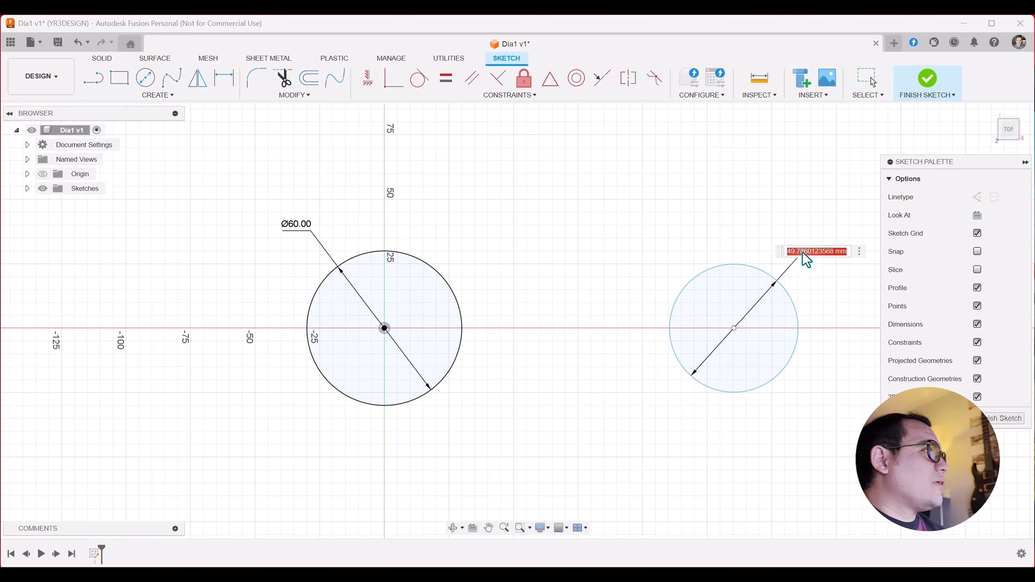
text(40)
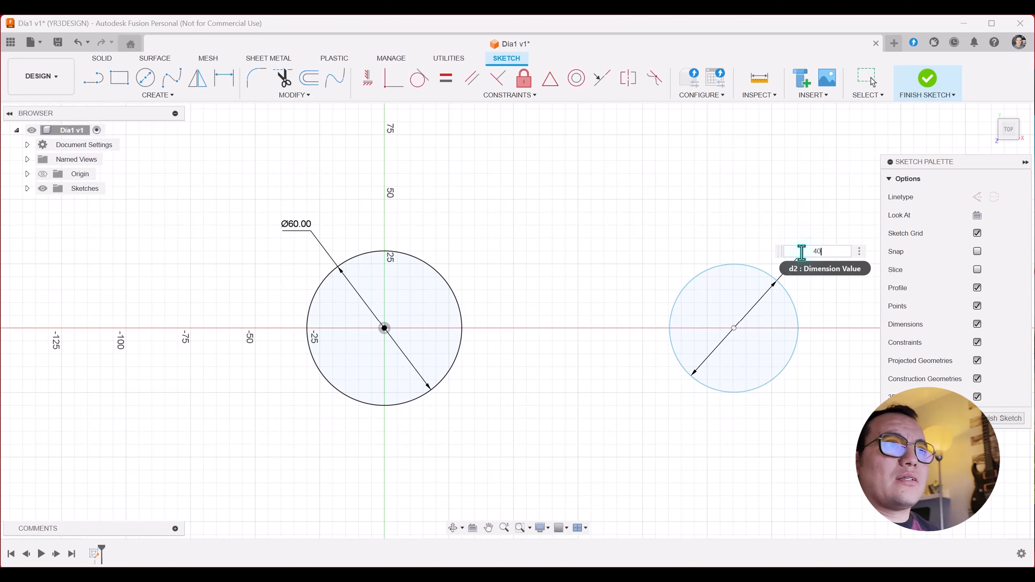
key(Return)
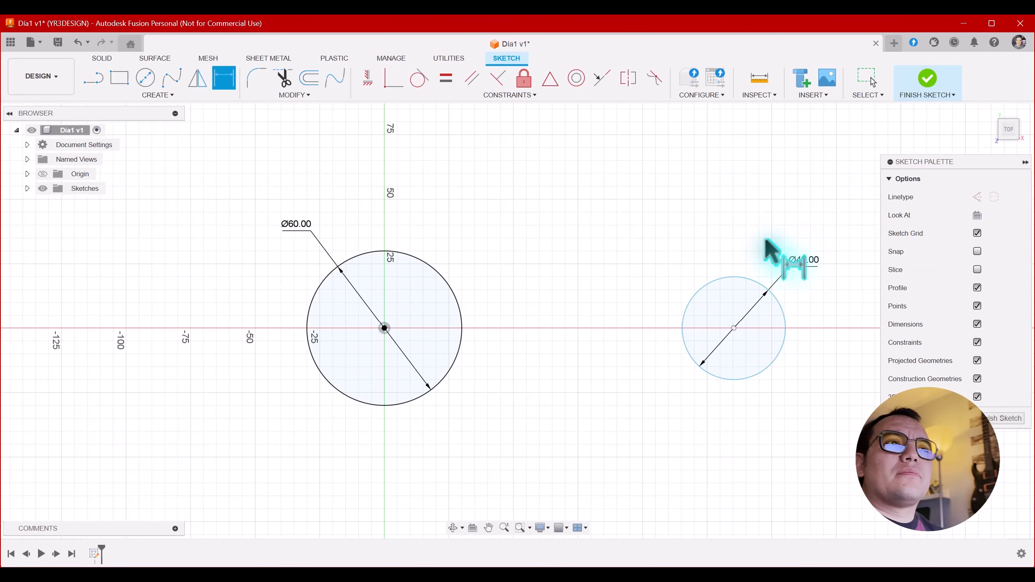
key(Escape)
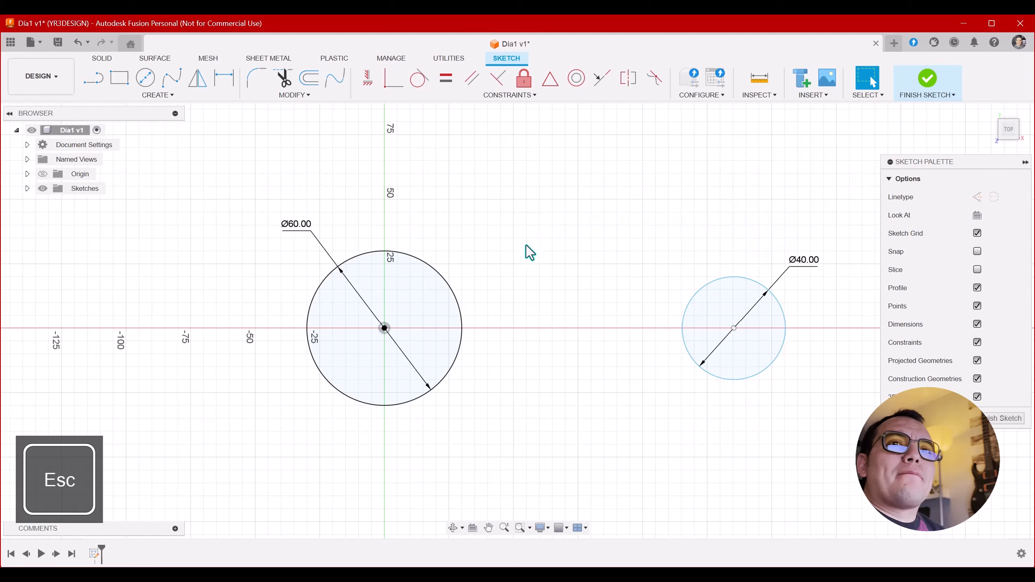
Constrain the two circle centres horizontally and move the 40 mm circle along the axis to about 122 mm from the origin
scroll(476, 270, up, 1)
scroll(510, 336, down, 2)
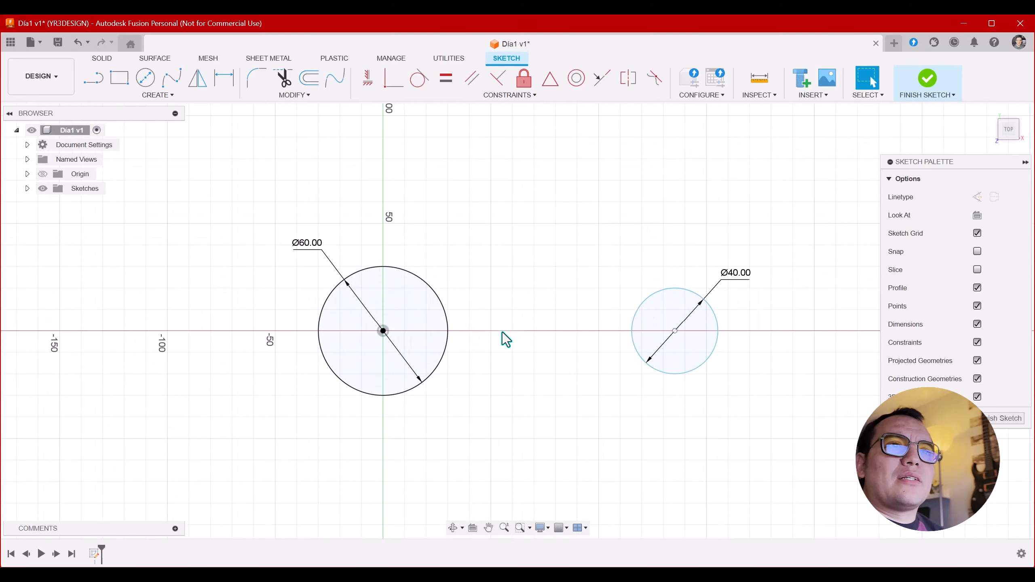
scroll(503, 337, up, 2)
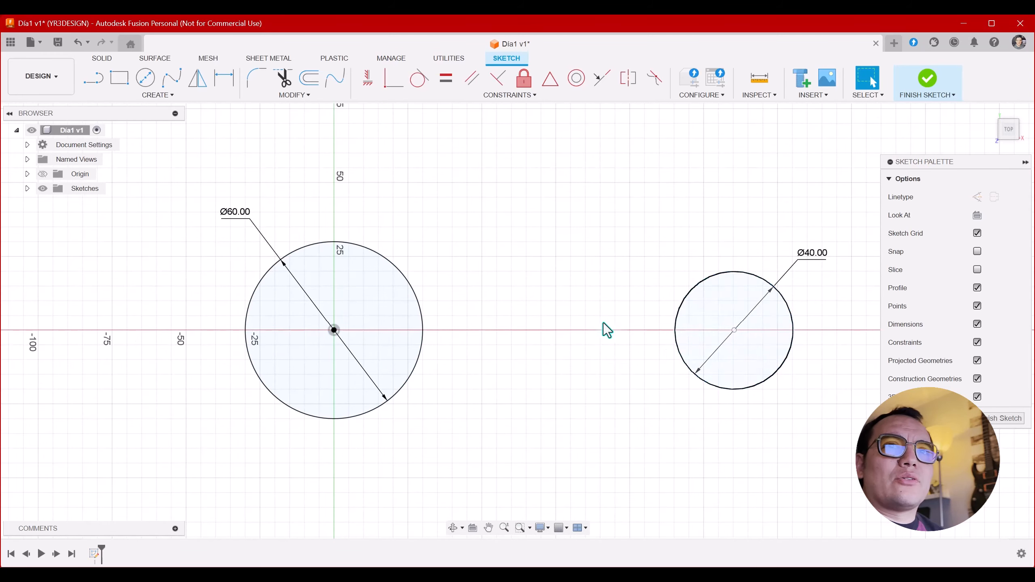
click(738, 333)
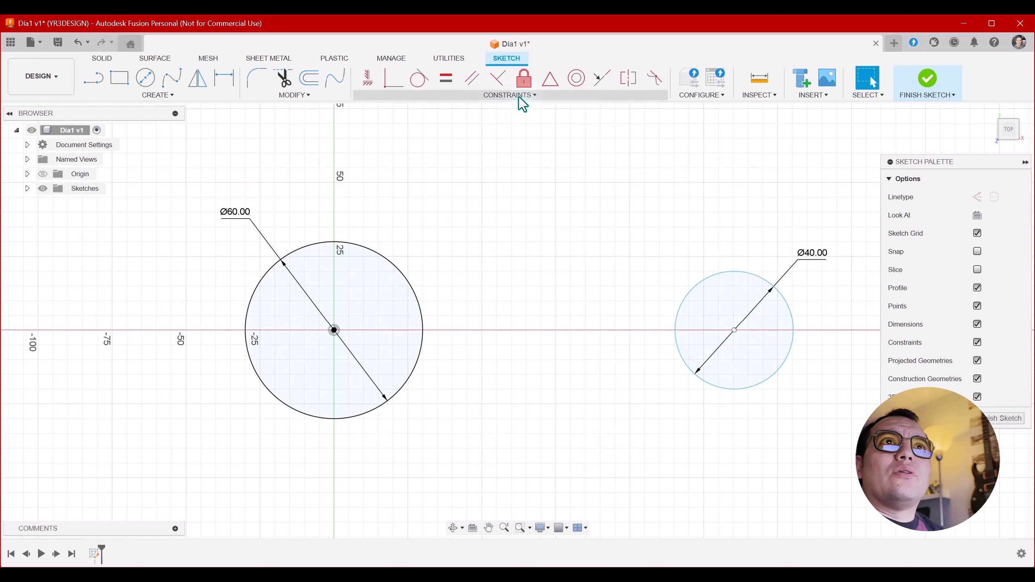
click(333, 329)
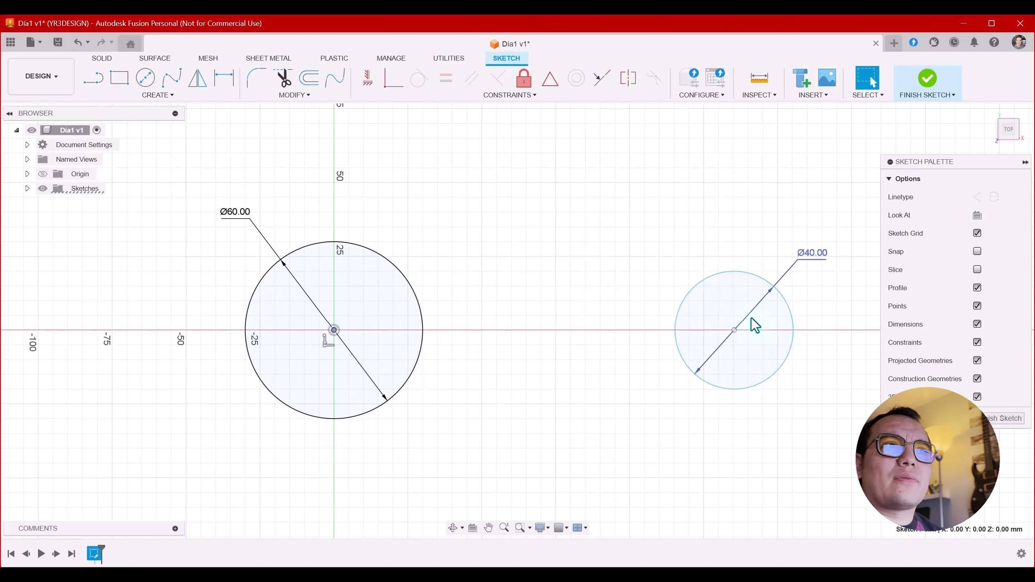
shift+click(734, 330)
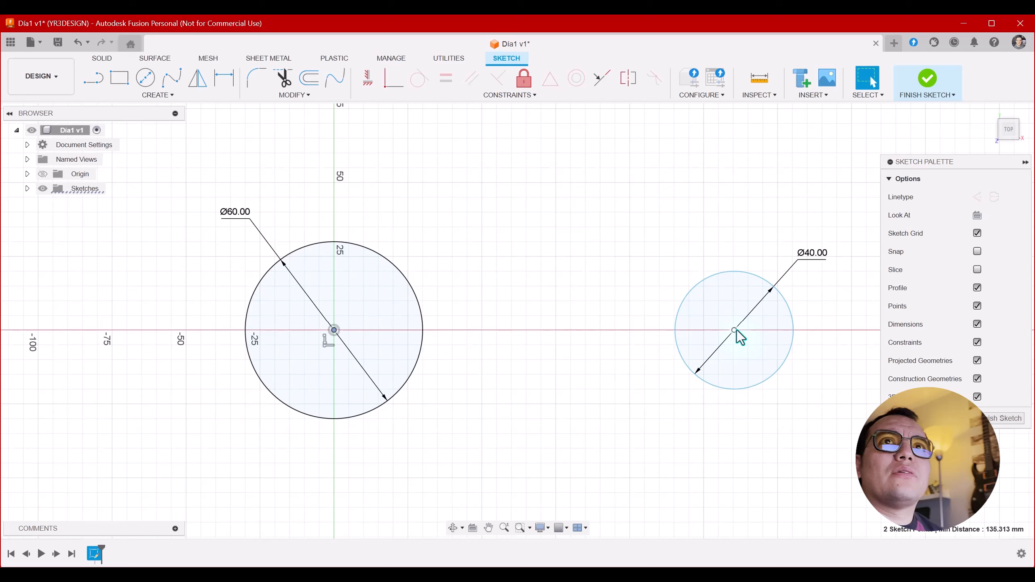
click(368, 80)
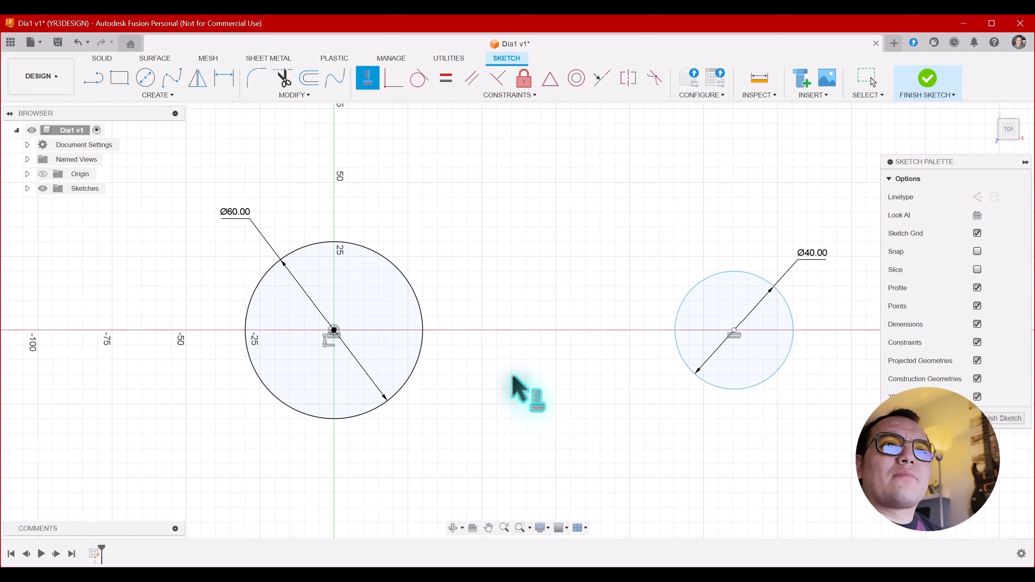
key(Escape)
mouse_move(734, 330)
mouse_down()
mouse_move(540, 333)
mouse_move(725, 340)
mouse_move(719, 360)
mouse_move(633, 316)
mouse_move(696, 267)
mouse_move(693, 300)
mouse_move(647, 309)
mouse_up()
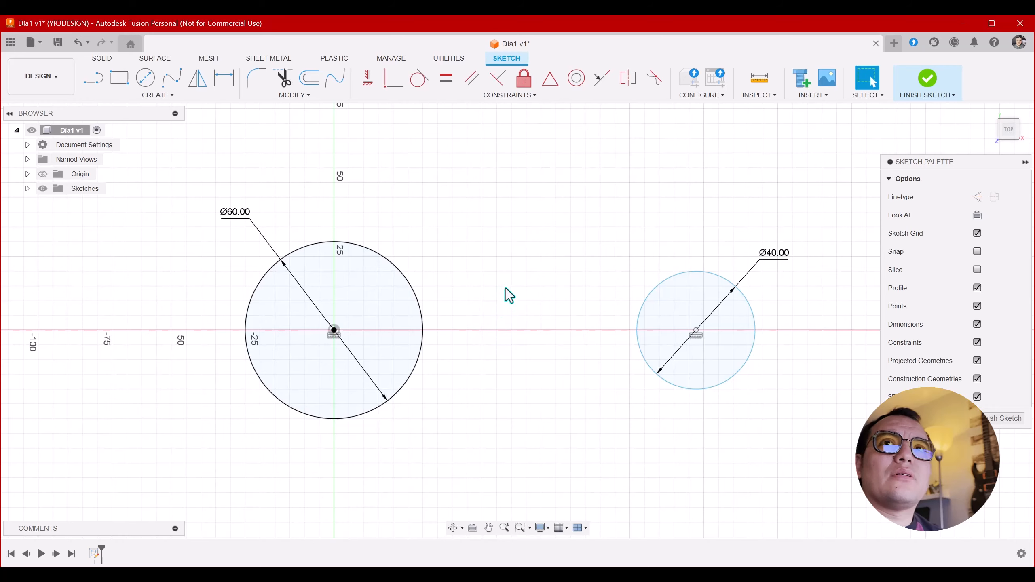
Dimension the distance between the two circle centres as 100 mm, placing the dimension below the circles
scroll(505, 288, down, 2)
scroll(460, 335, up, 2)
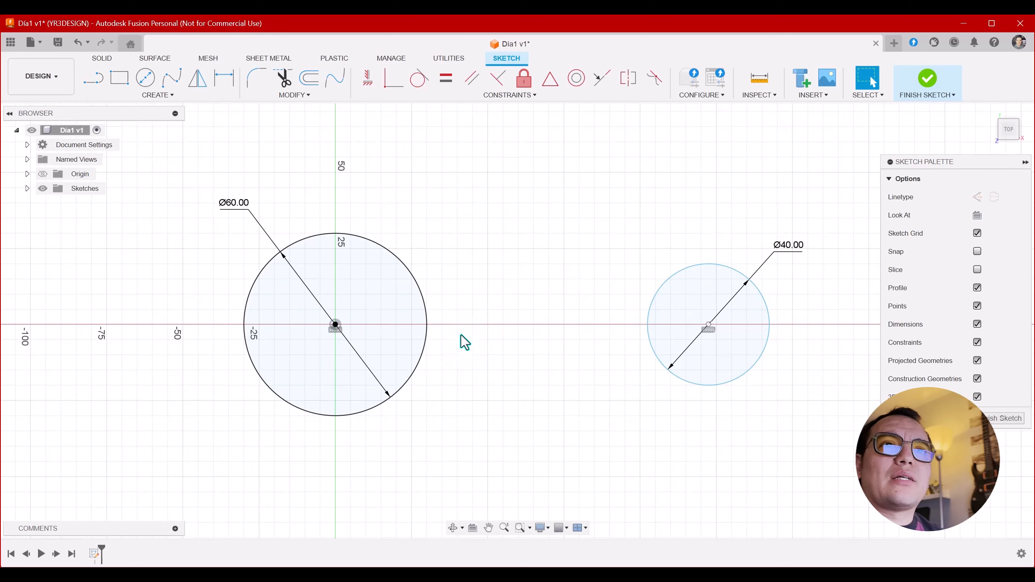
key(d)
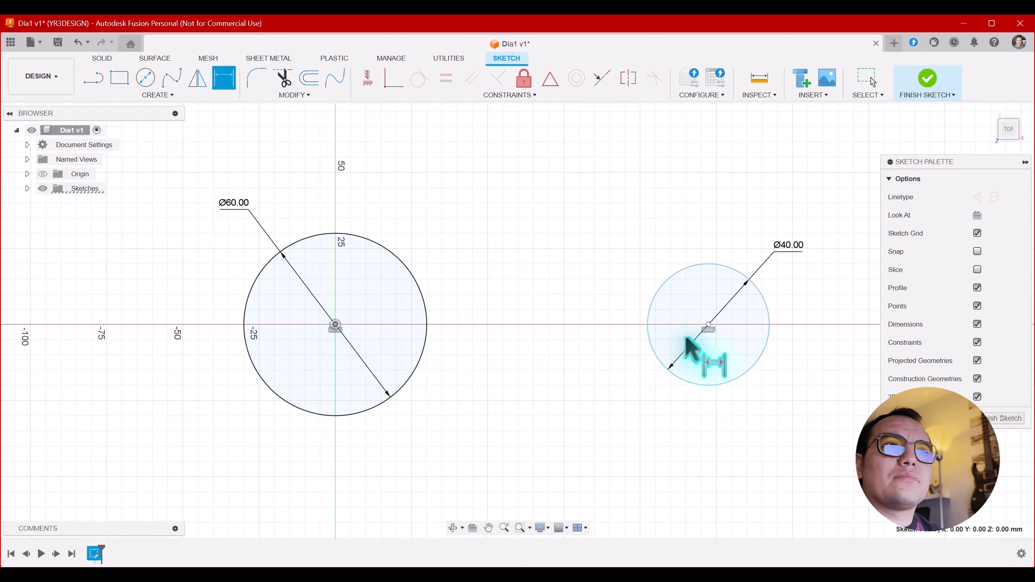
click(708, 326)
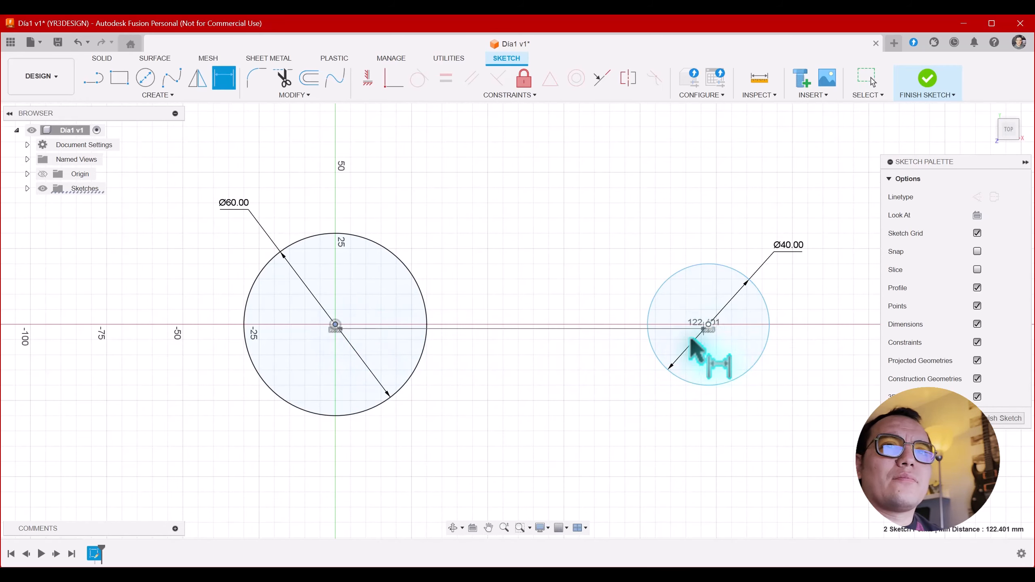
click(620, 458)
text(1)
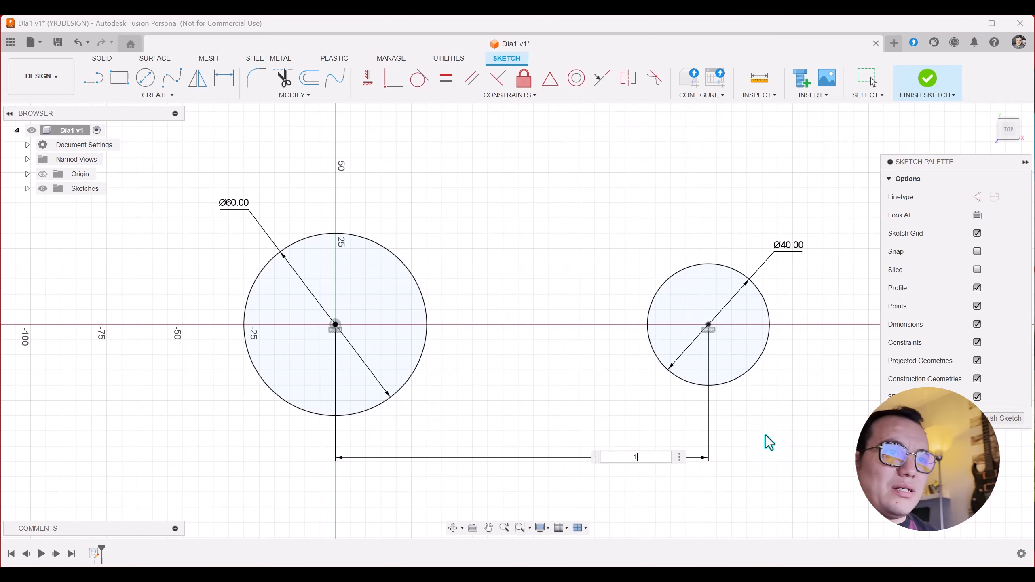
text(00)
key(Return)
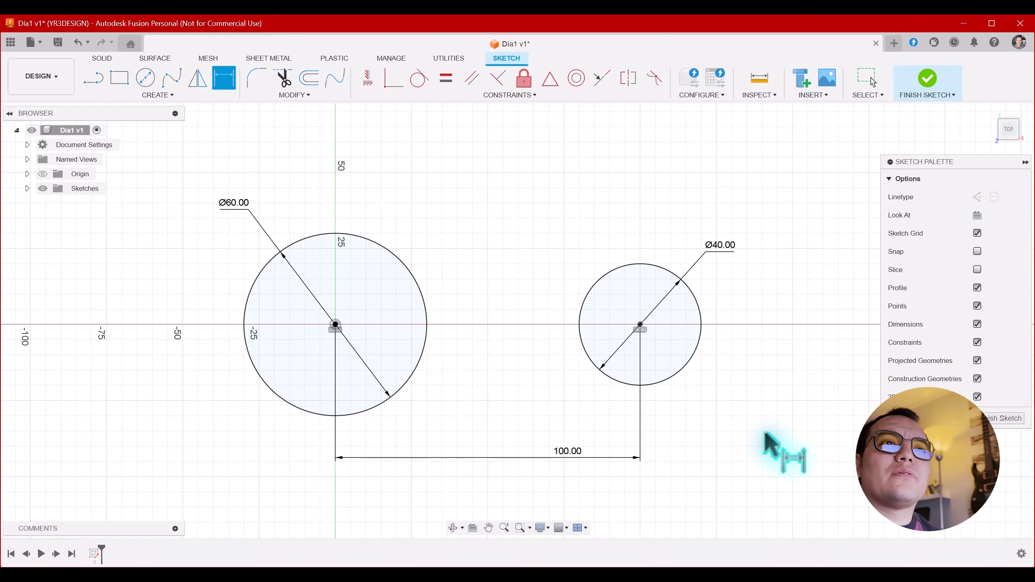
key(Escape)
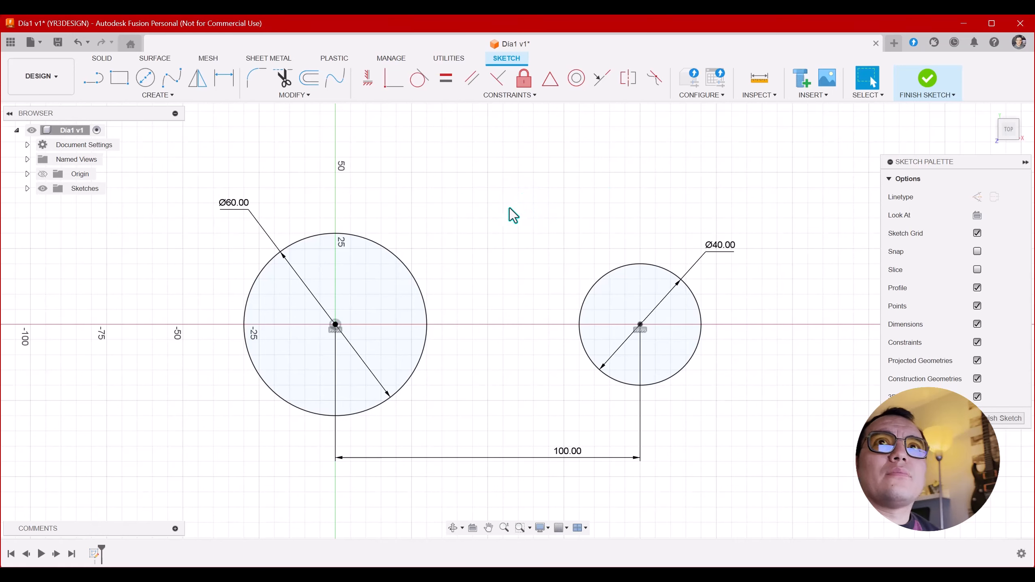
Draw a line connecting the two circle centres and convert it to a construction line
key(l)
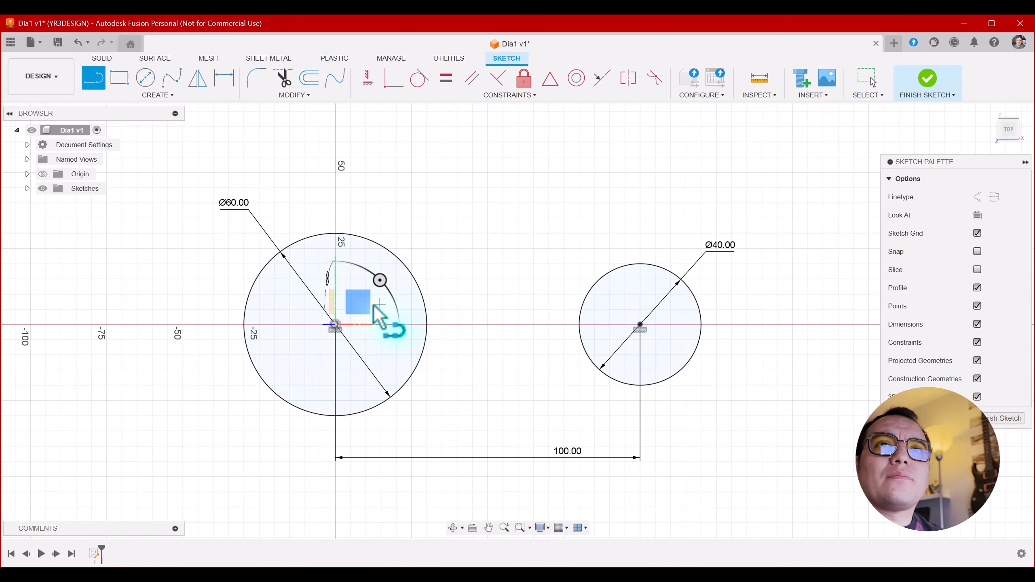
click(335, 325)
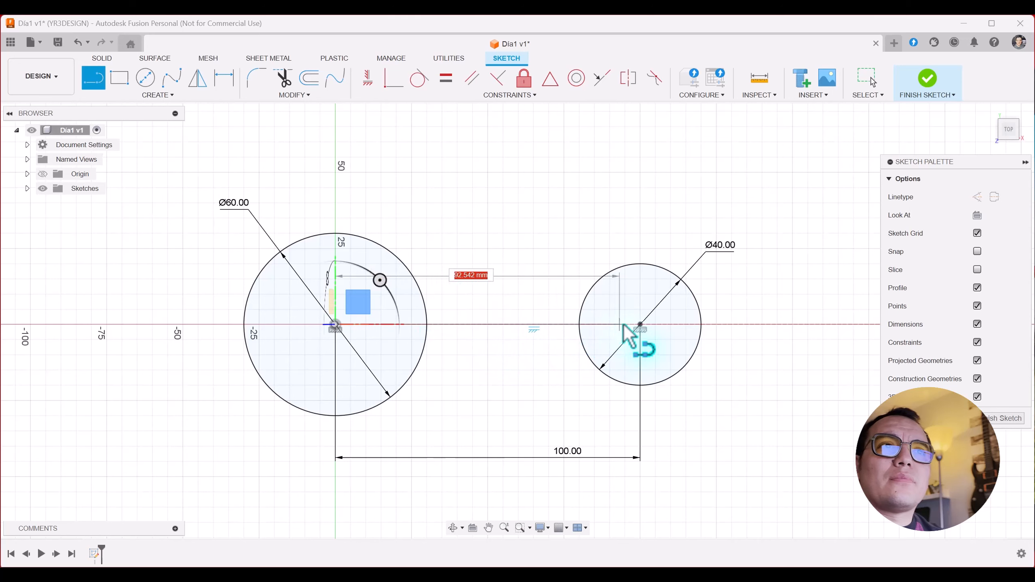
click(641, 325)
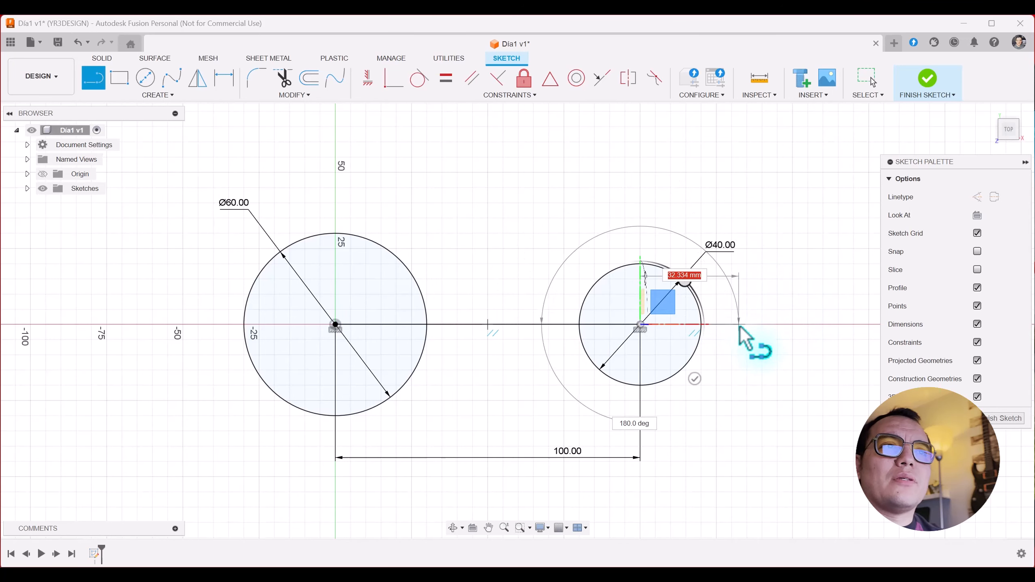
key(Escape)
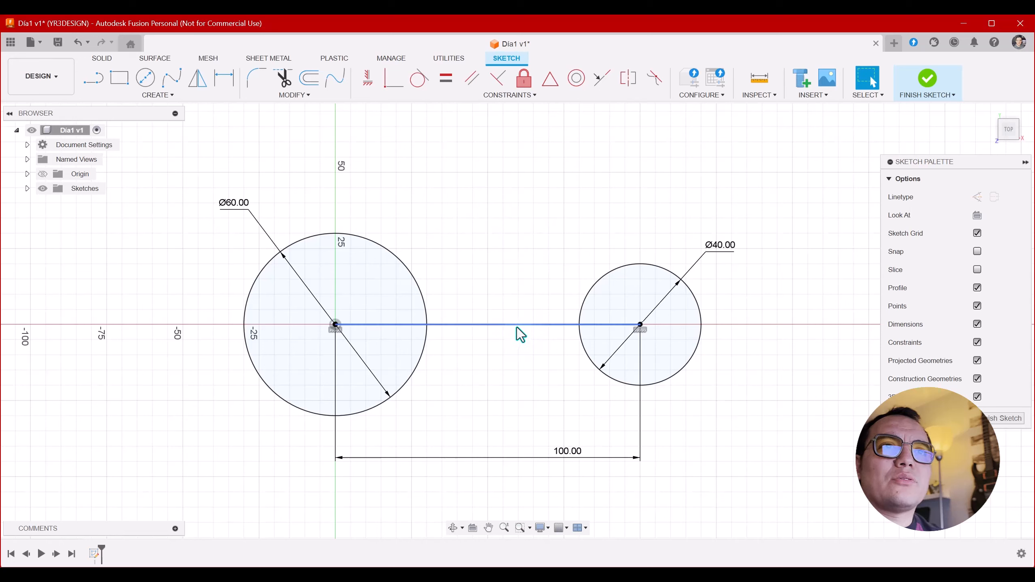
click(517, 326)
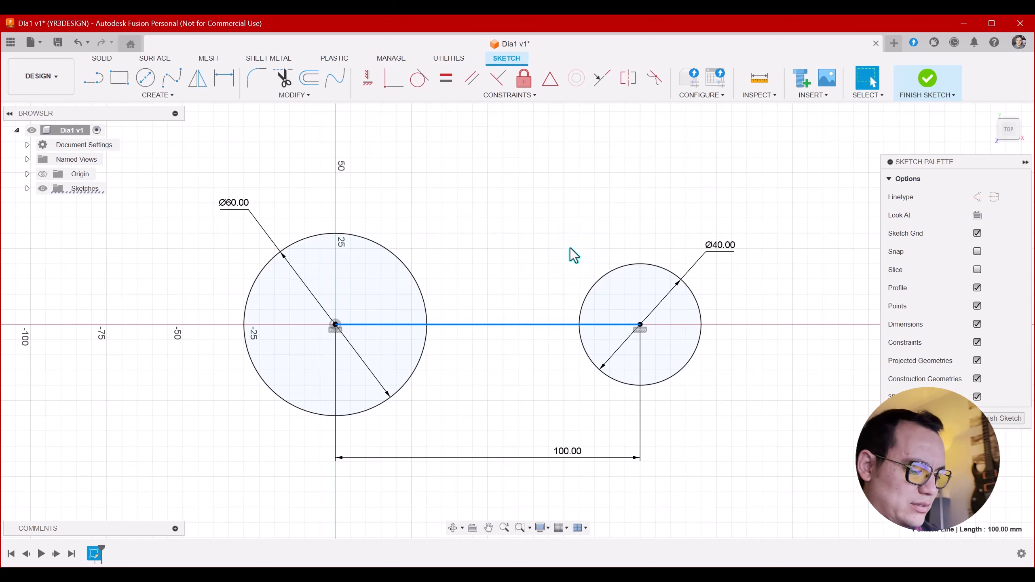
key(x)
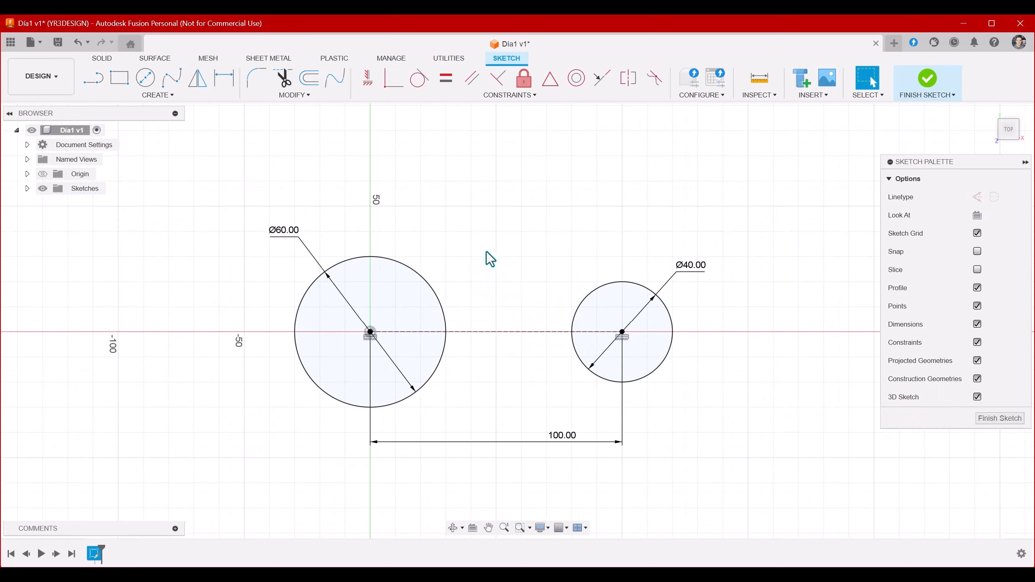
Draw a slanted line about 155 mm long above both circles, sloping down towards the 40 mm circle
key(l)
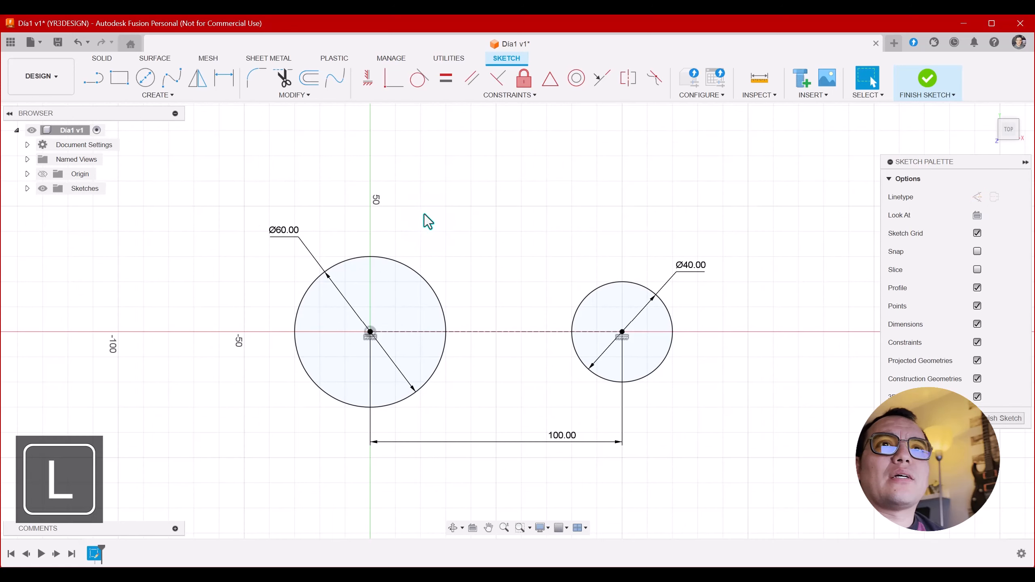
click(351, 187)
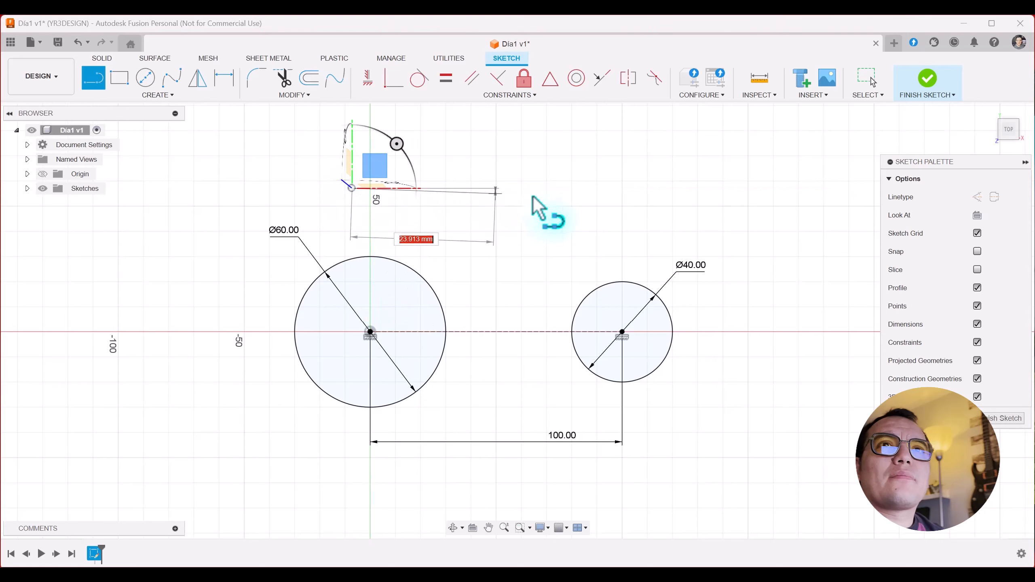
click(735, 256)
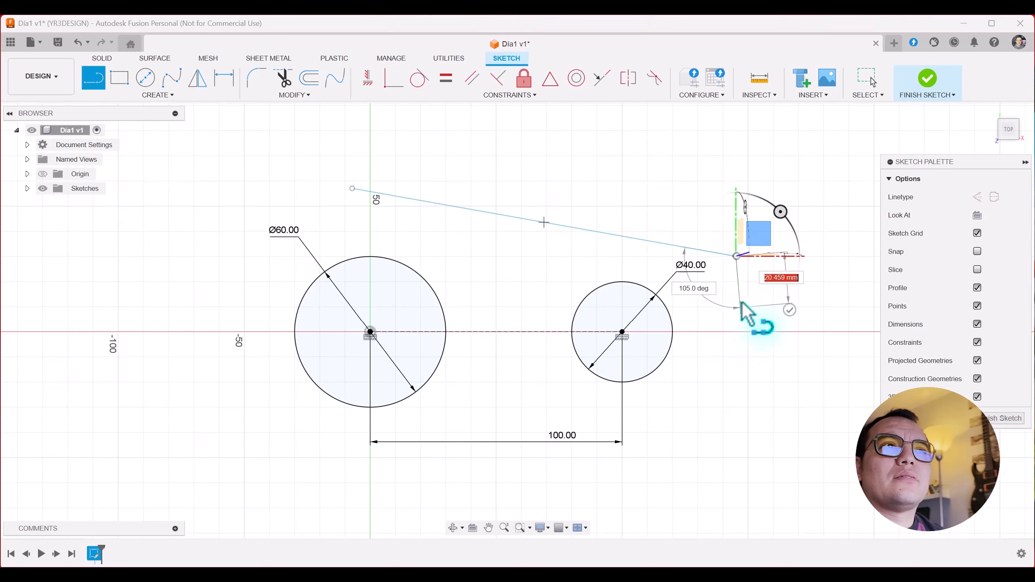
key(Escape)
key(Escape)
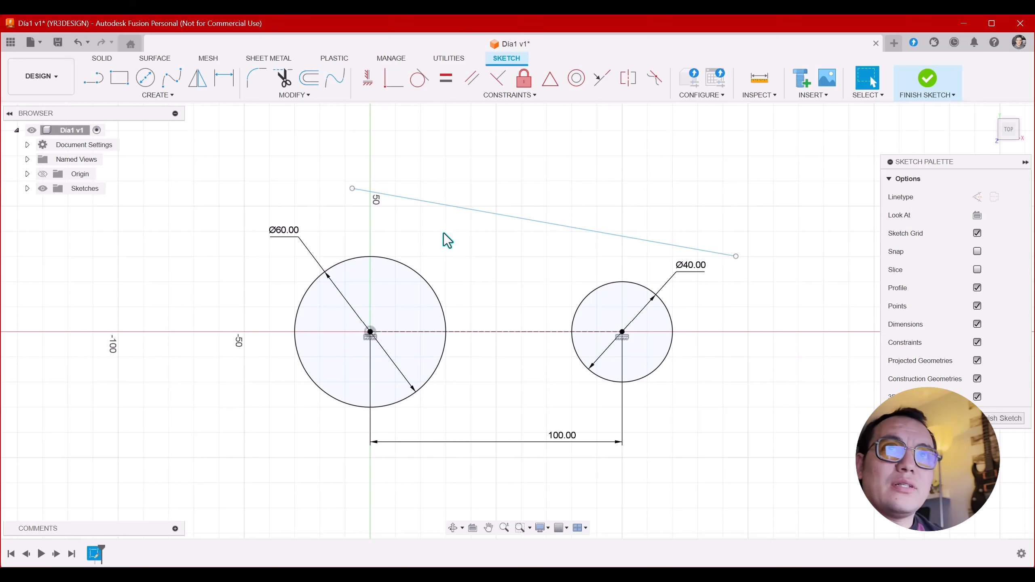
Constrain the slanted line tangent to both circles and shorten its end beyond the 40 mm circle to a length of about 135 mm
click(432, 203)
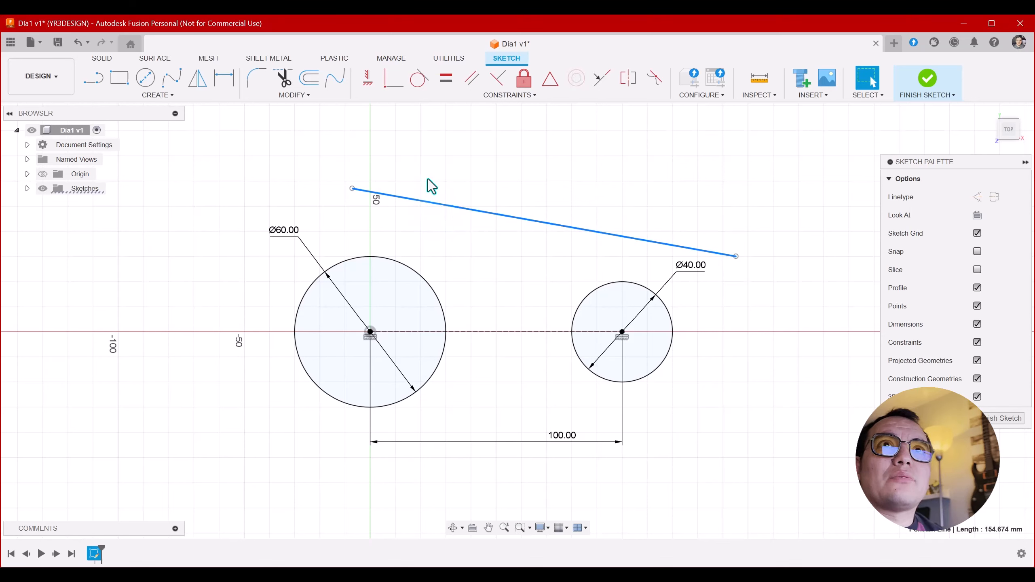
click(419, 82)
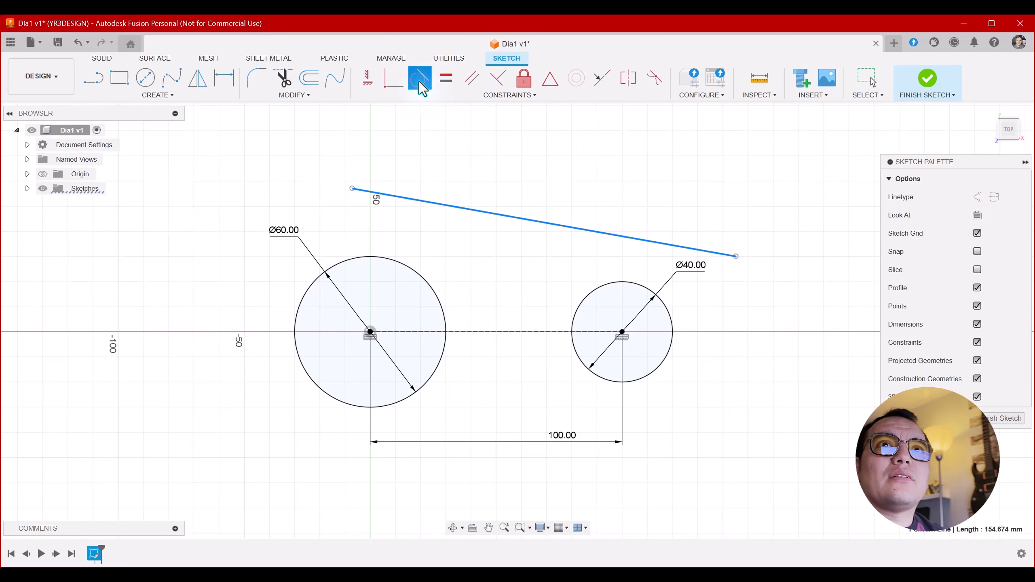
click(399, 263)
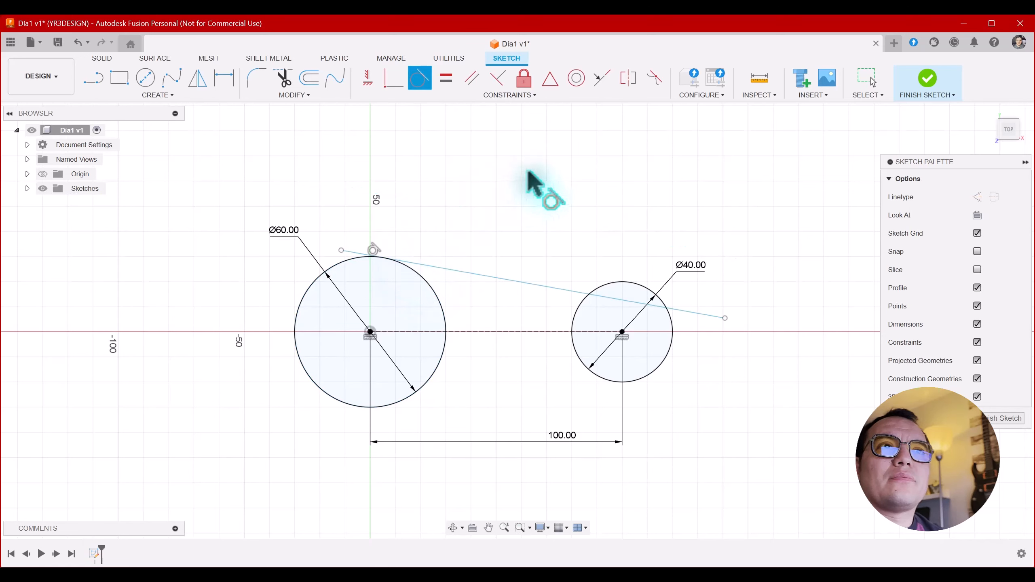
click(704, 312)
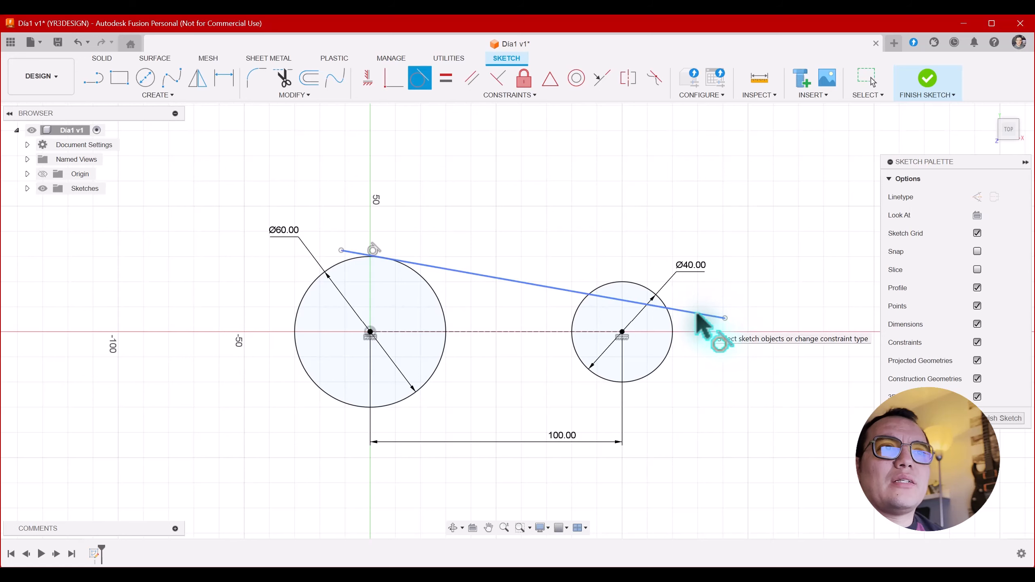
click(626, 284)
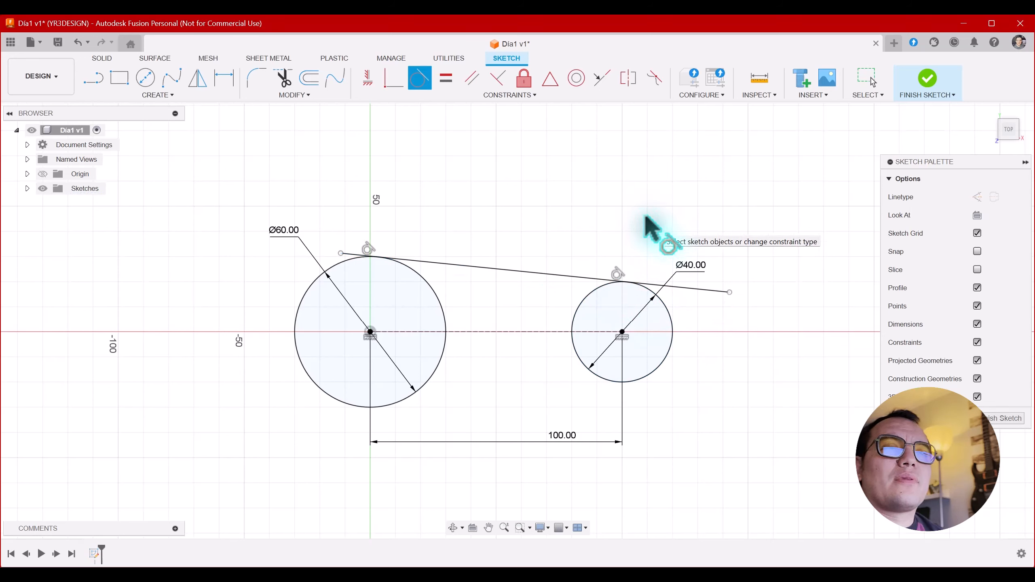
key(Escape)
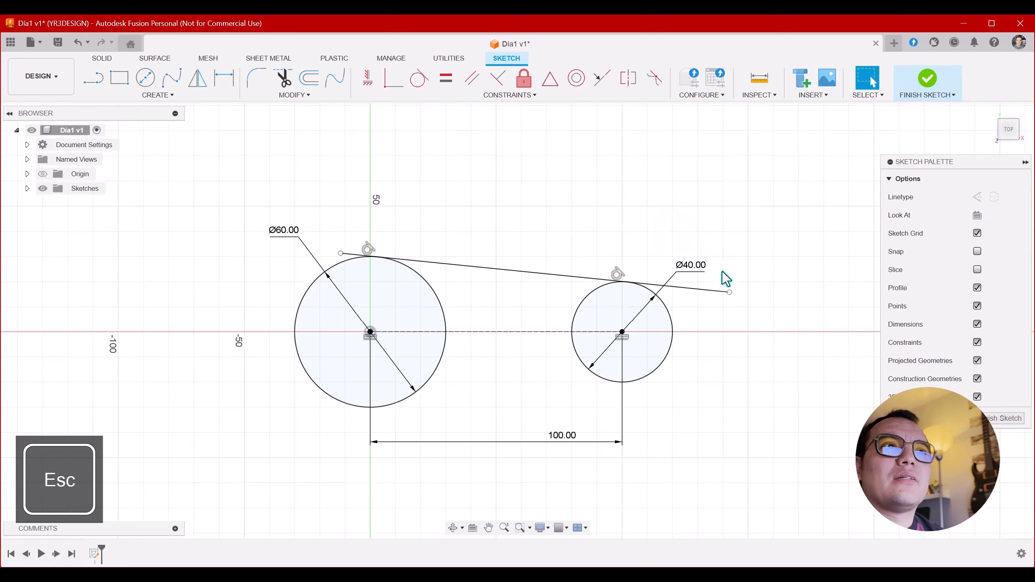
drag(730, 292, 679, 293)
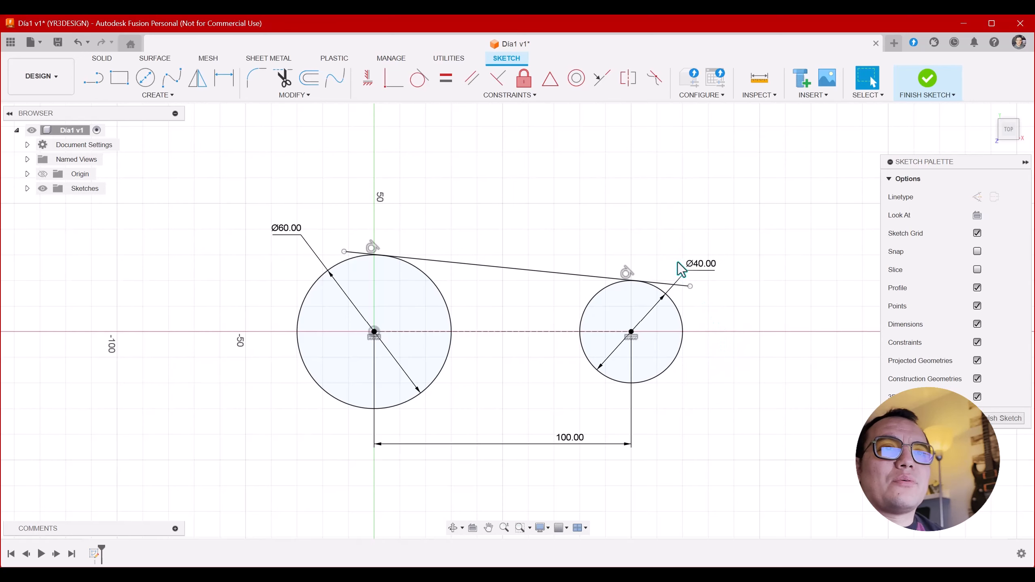
Mirror the upper tangent line across the construction line between the circle centres
click(495, 332)
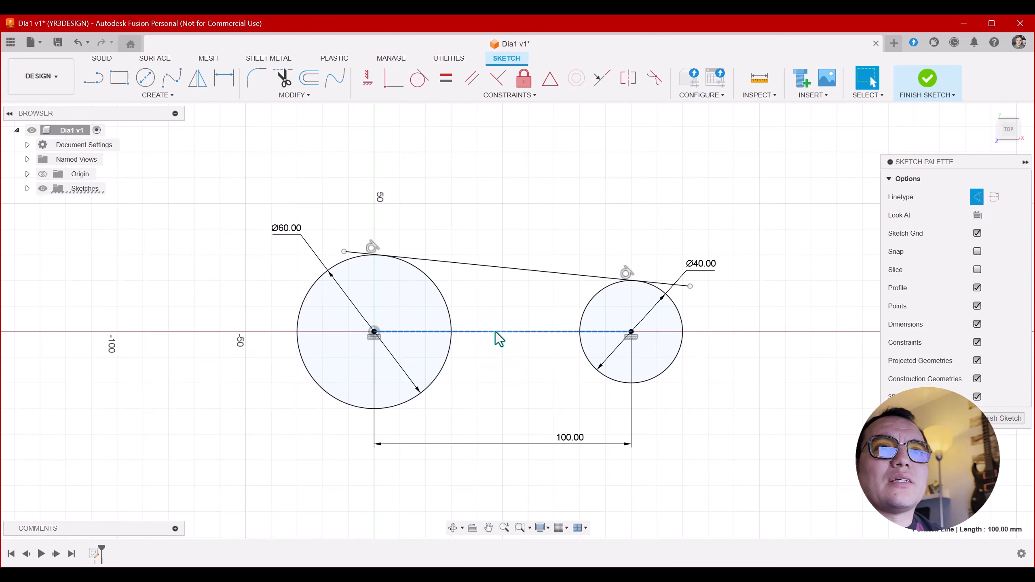
click(532, 231)
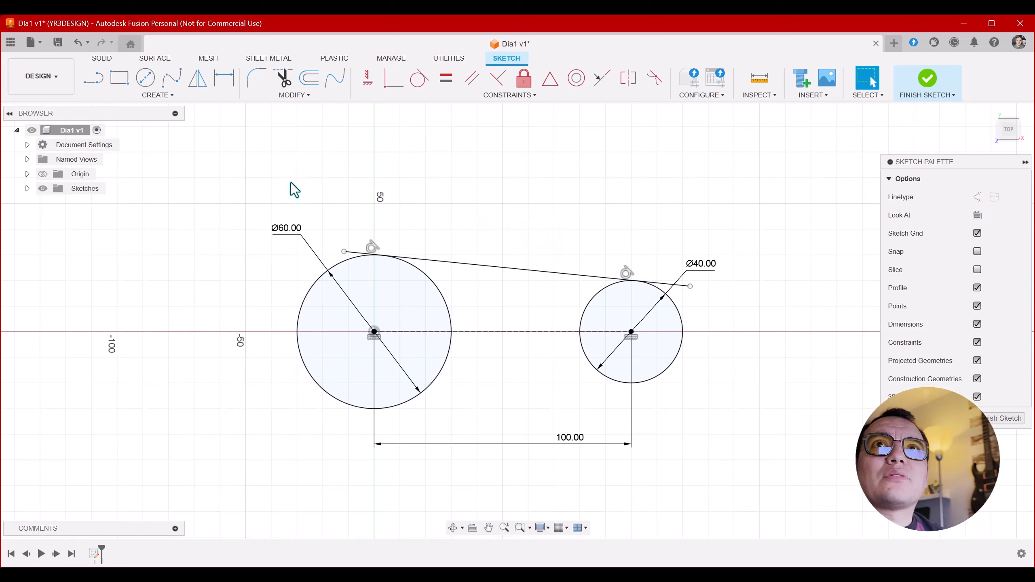
click(198, 80)
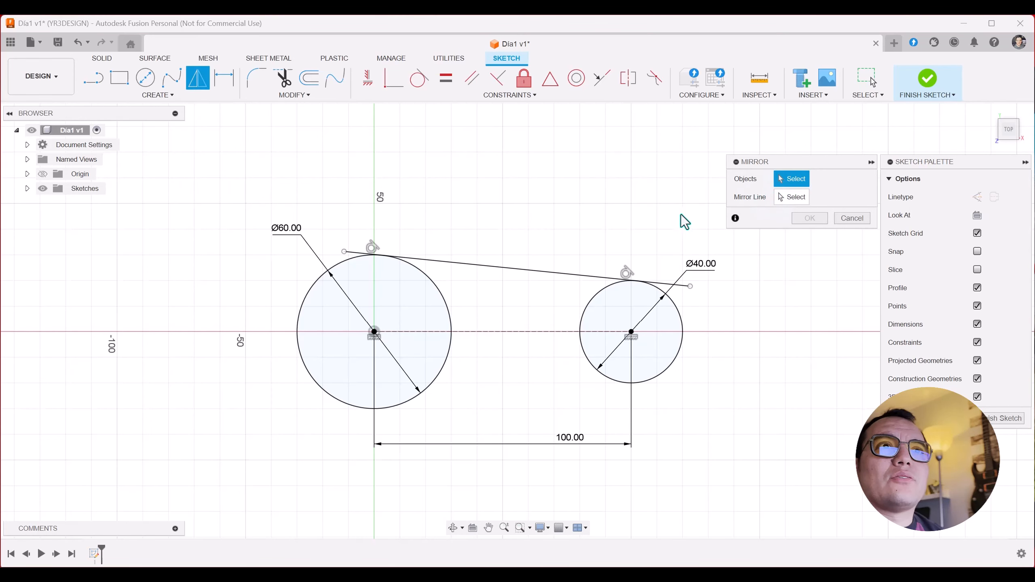
click(514, 270)
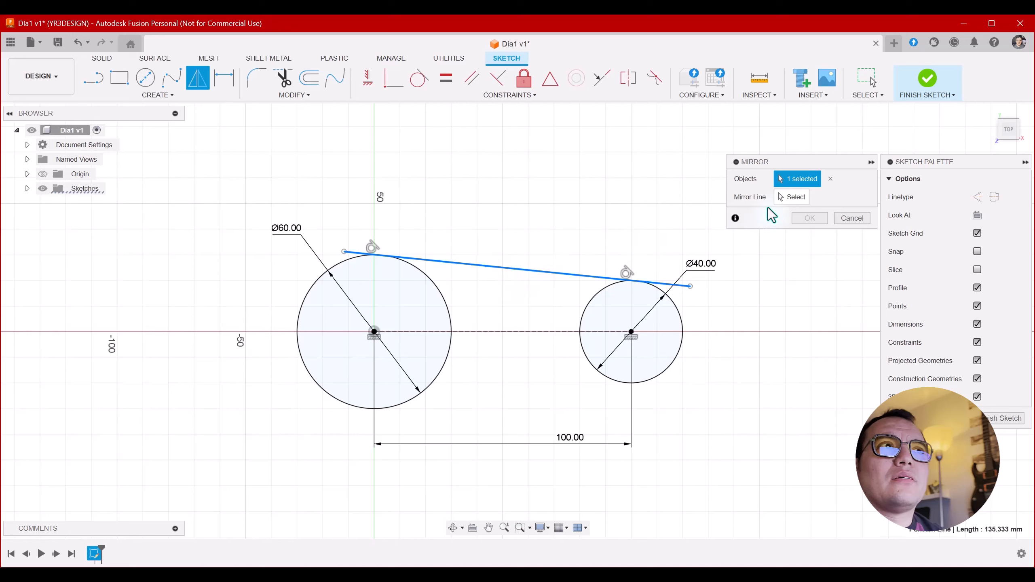
click(788, 198)
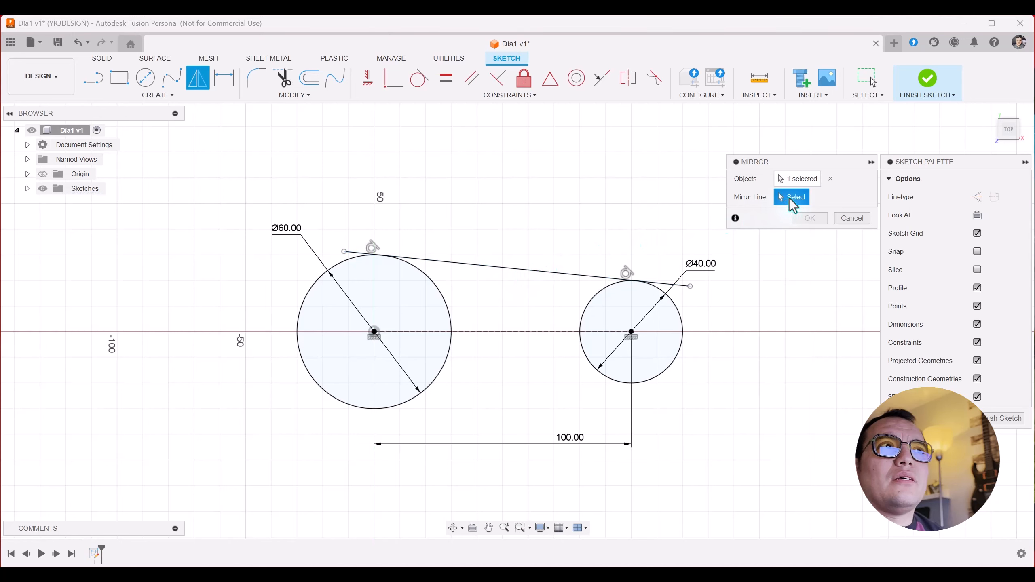
click(496, 332)
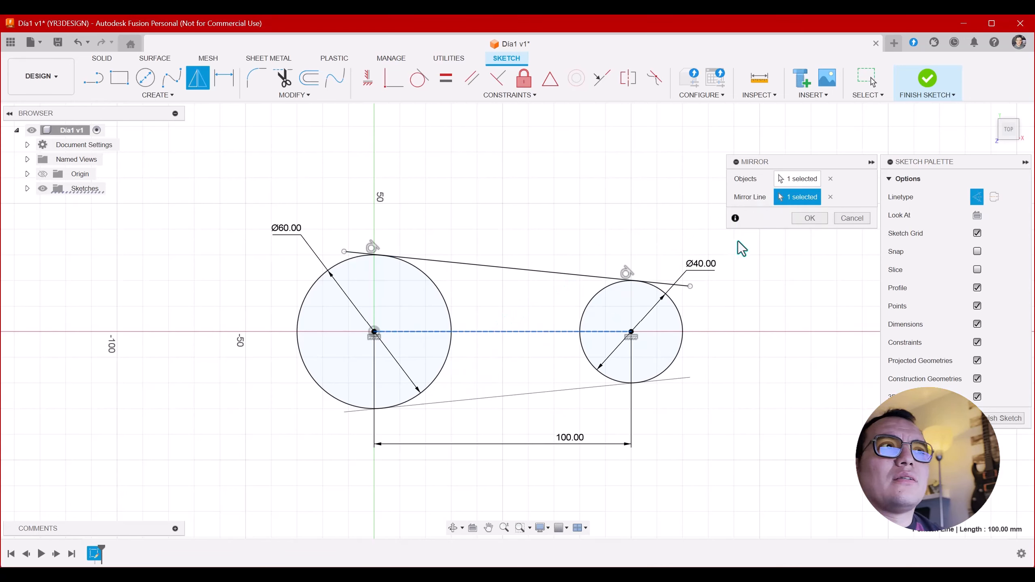
click(809, 219)
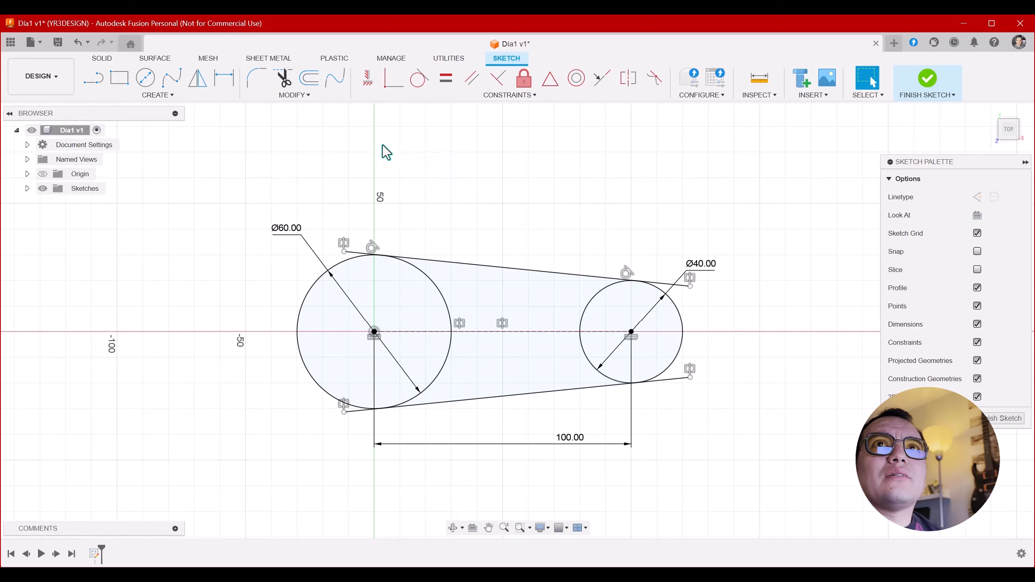
Trim the overhanging ends of both tangent lines beyond their contact points with the circles
click(284, 81)
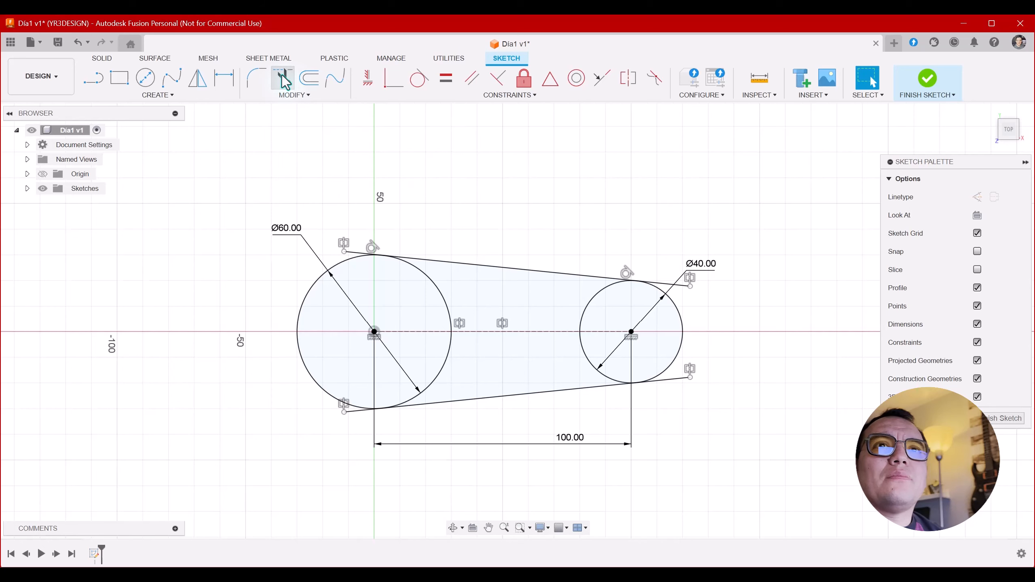
click(360, 258)
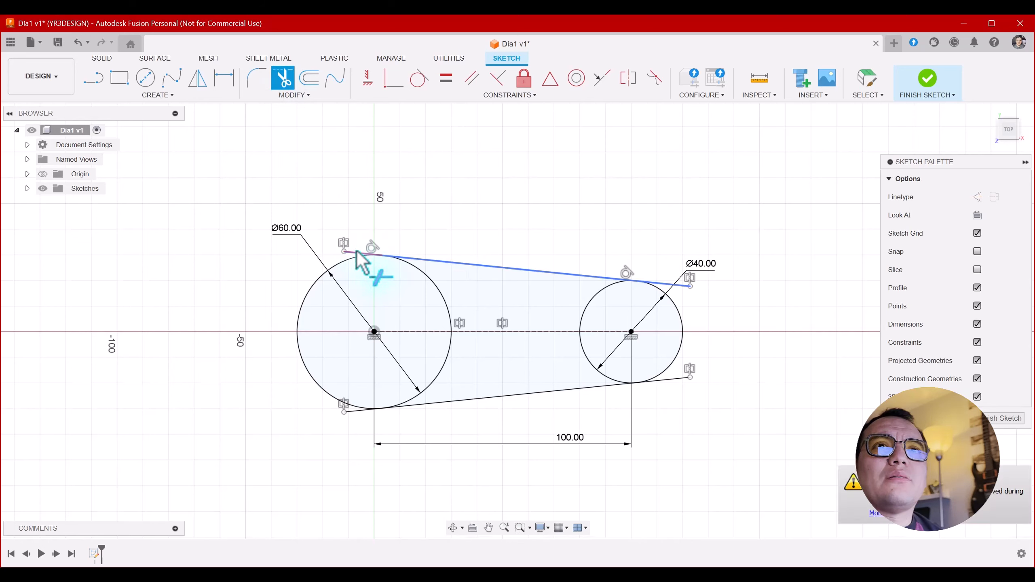
click(669, 287)
click(673, 380)
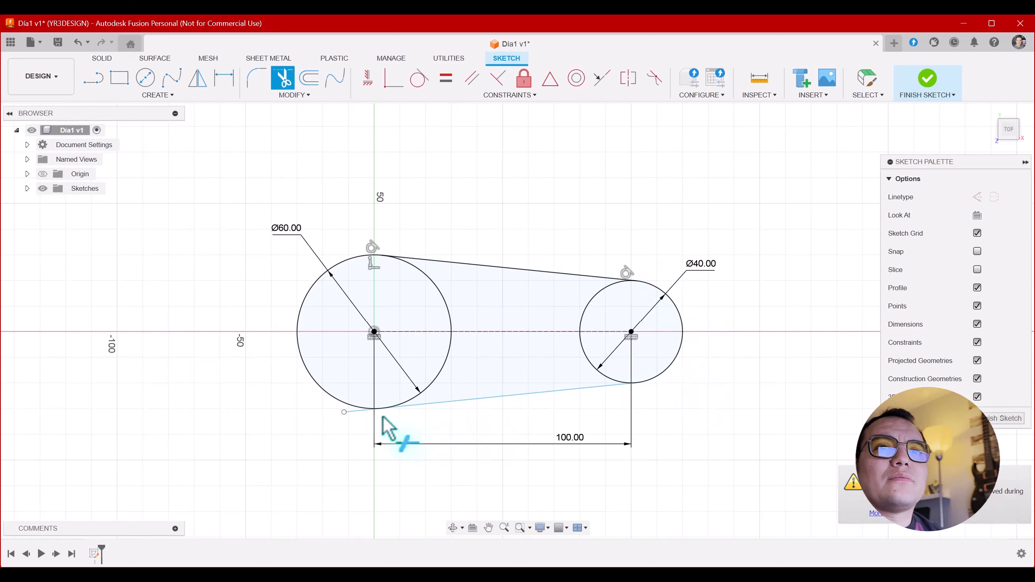
click(351, 412)
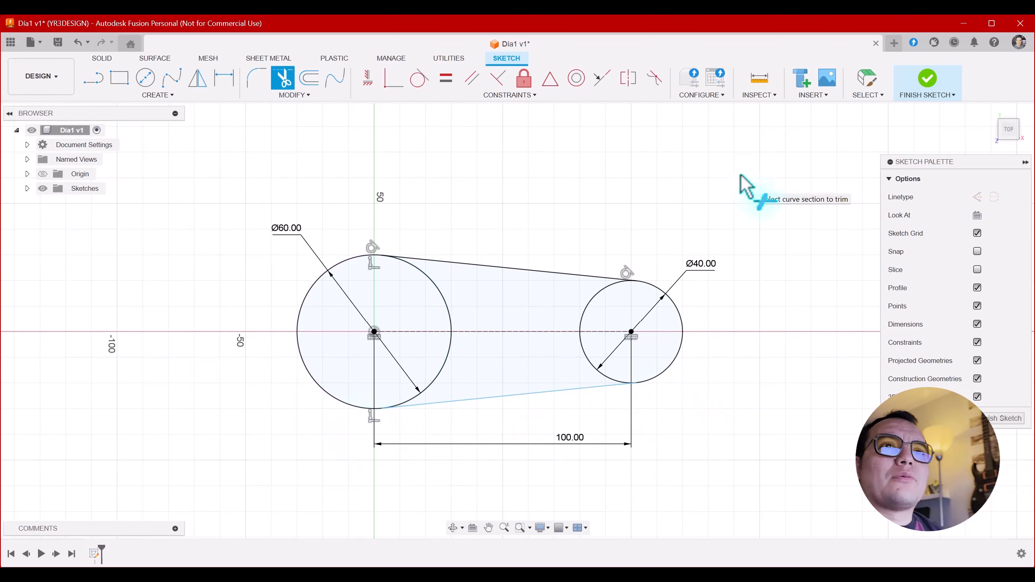
key(Escape)
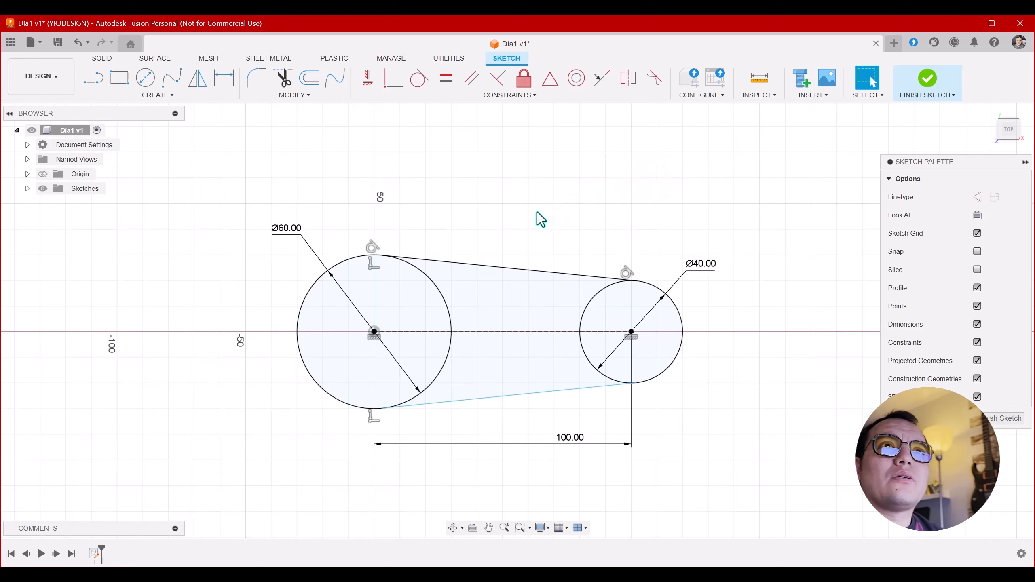
Draw concentric inner circles, about 7.3 mm inside the 60 mm circle and about 28 mm in diameter inside the 40 mm circle
key(c)
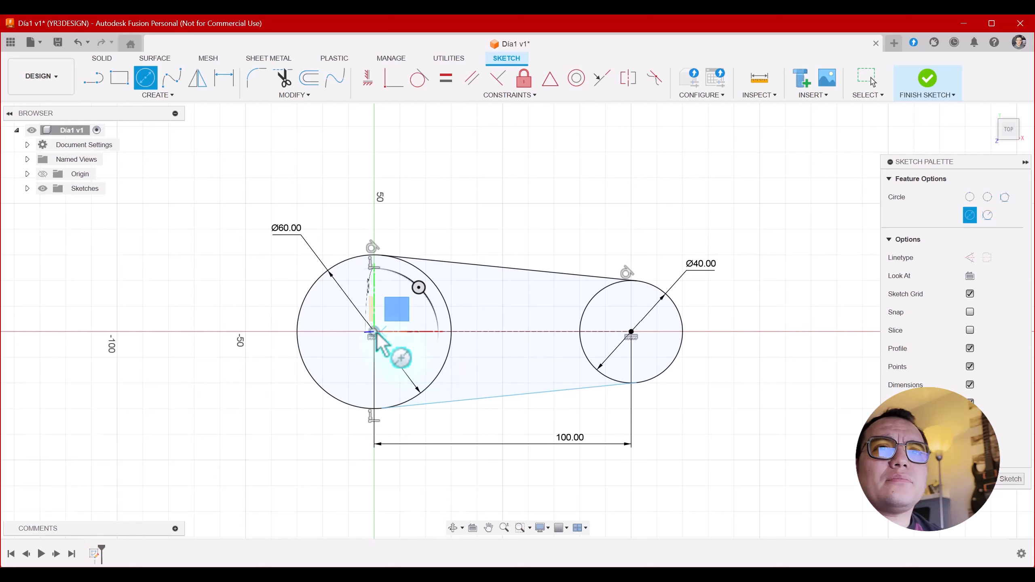
click(373, 332)
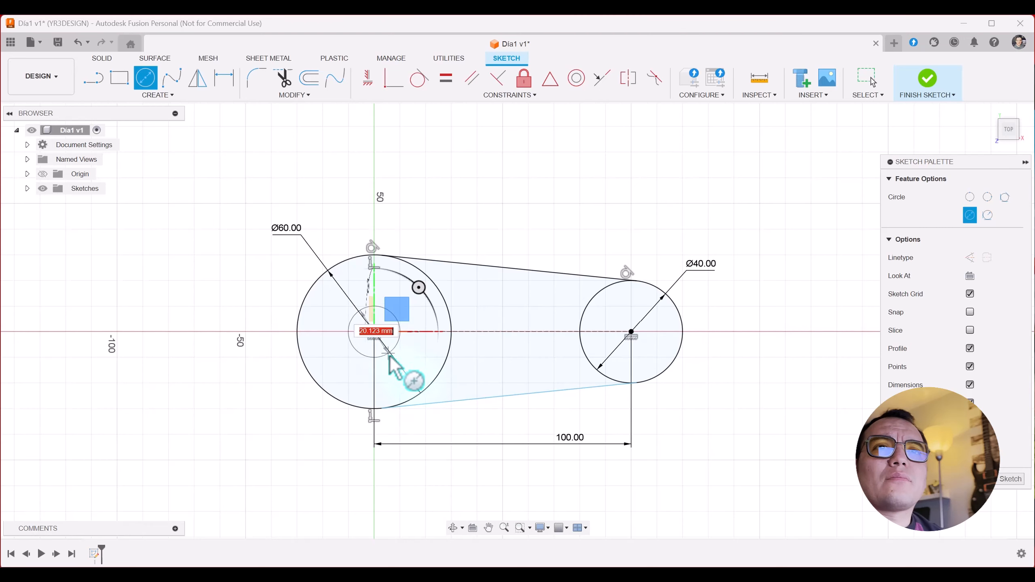
click(415, 373)
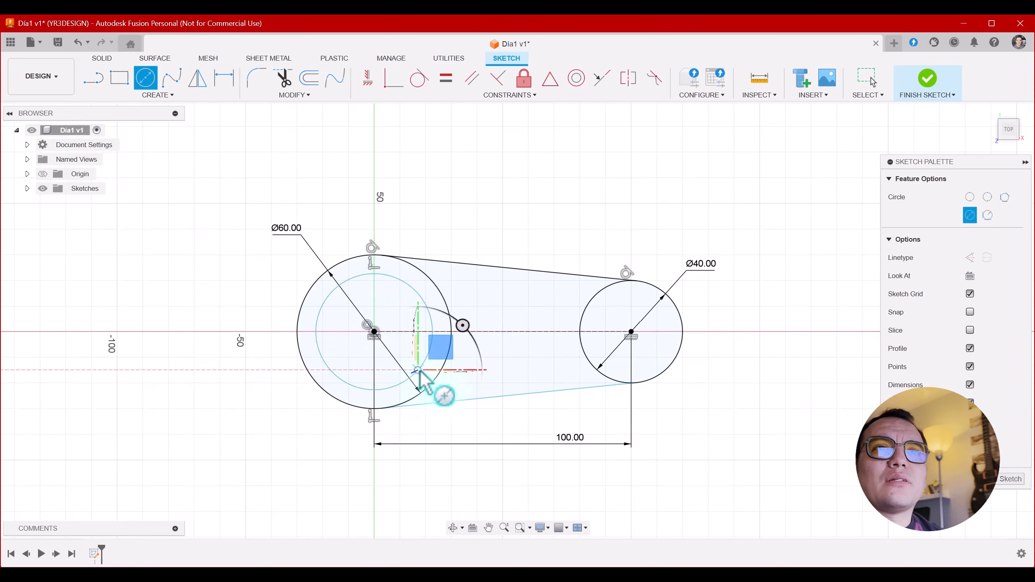
click(631, 332)
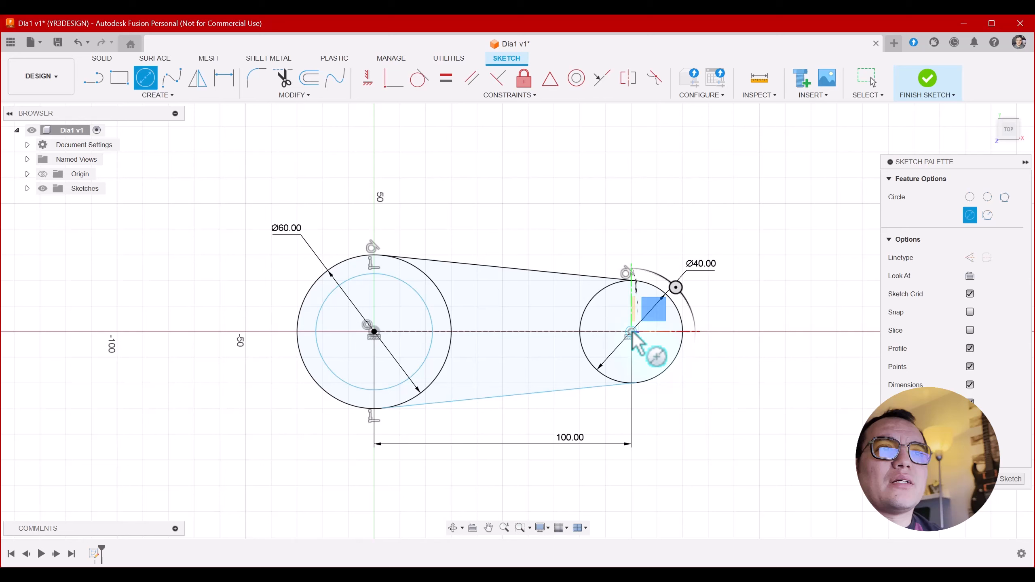
click(651, 362)
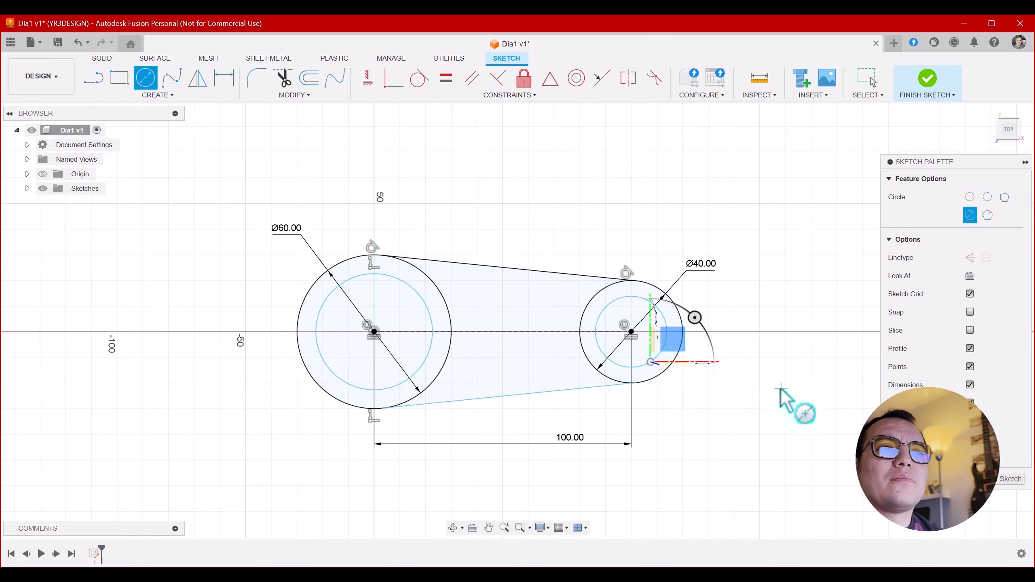
key(Escape)
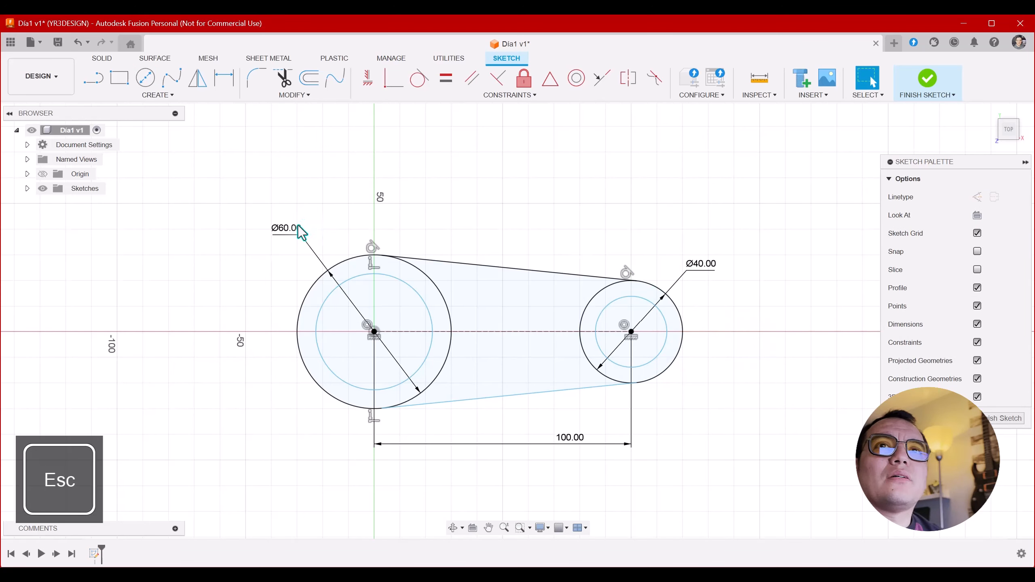
Move the 60 mm diameter label farther out and set the radial gap between that circle and its inner circle to 7 mm
drag(302, 232, 255, 223)
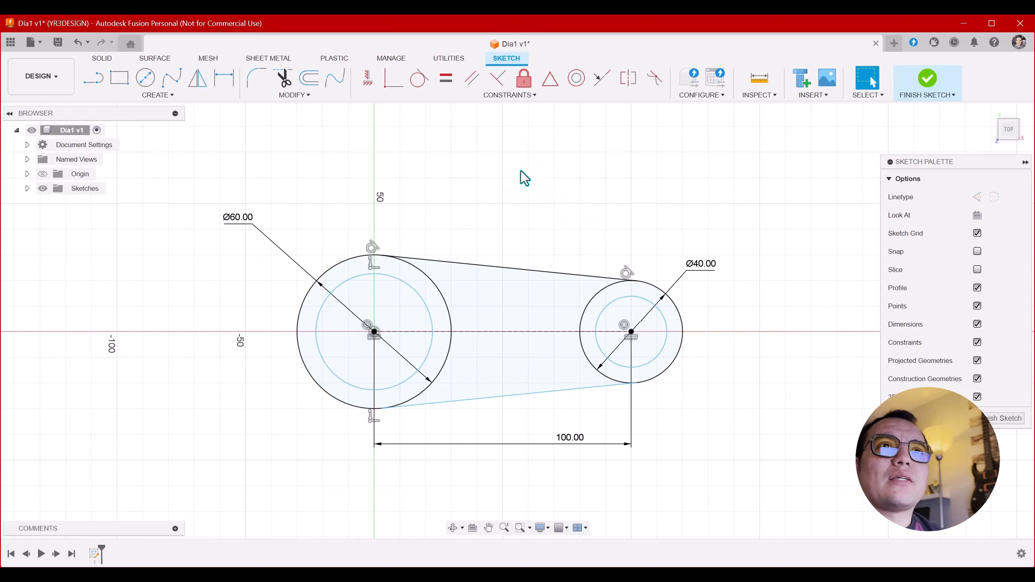
key(d)
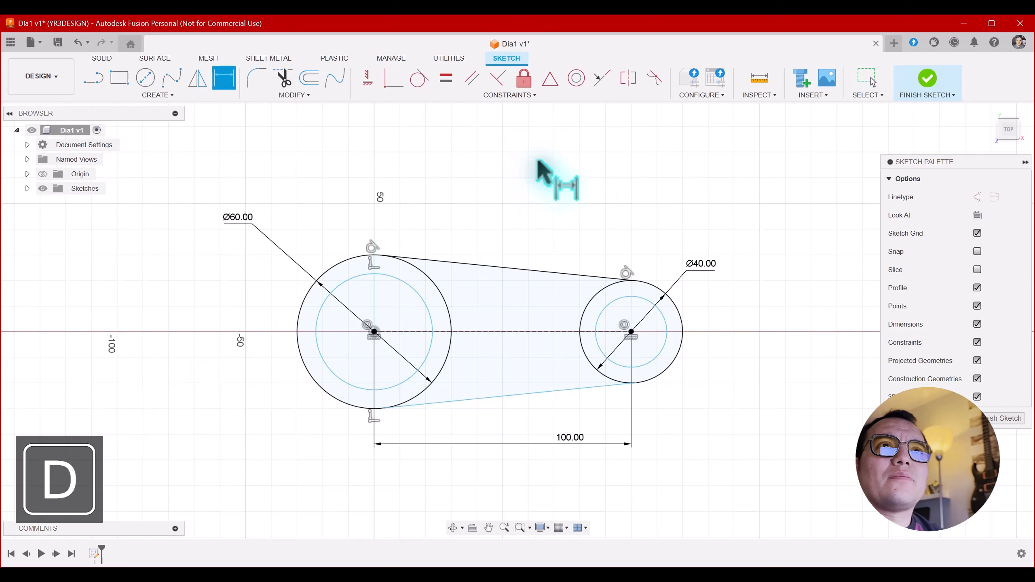
click(401, 280)
click(407, 261)
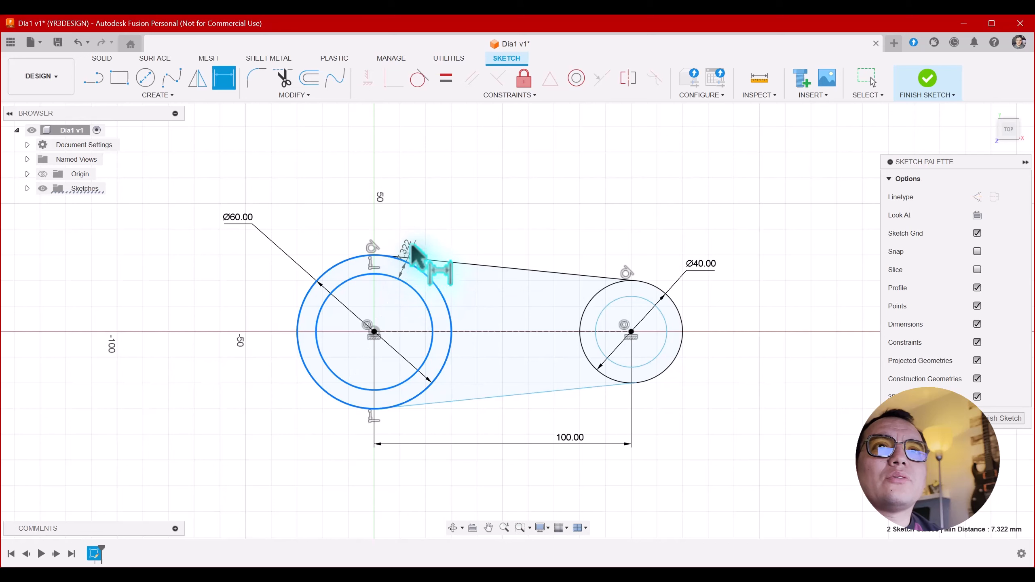
click(440, 188)
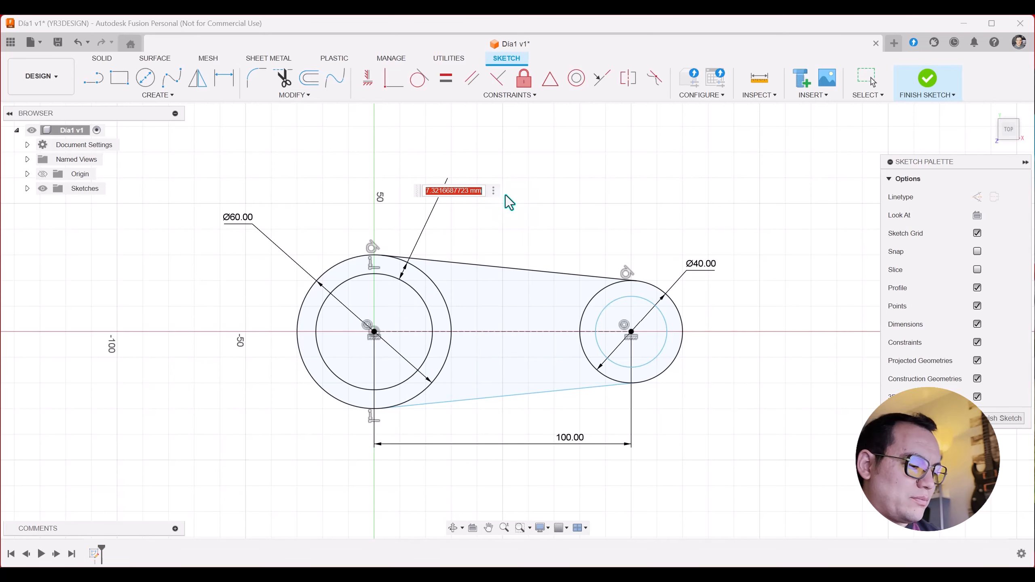
text(7)
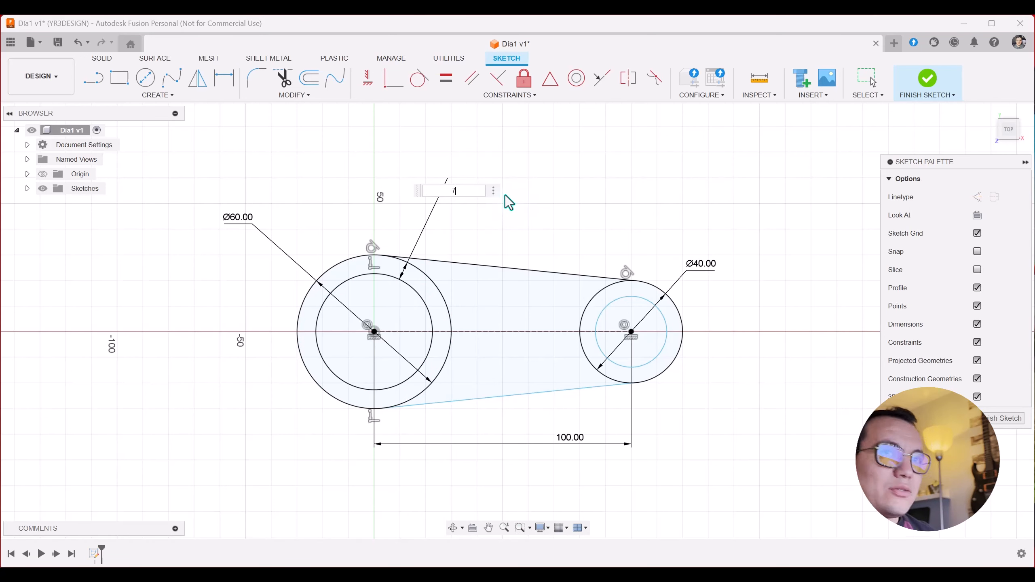
key(Return)
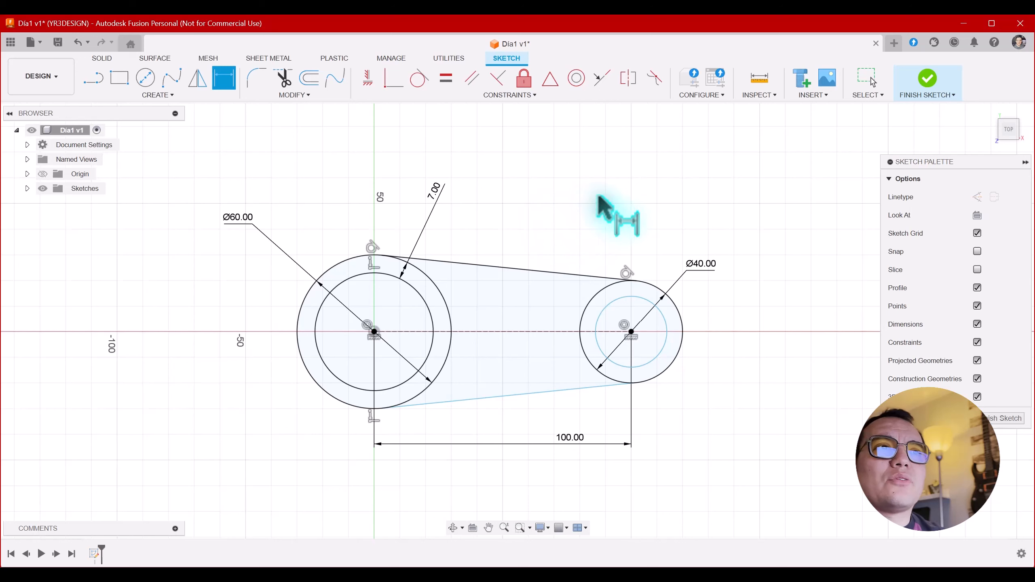
Set the radial gap between the 40 mm circle and its inner circle to 7 mm and finish the sketch
click(654, 306)
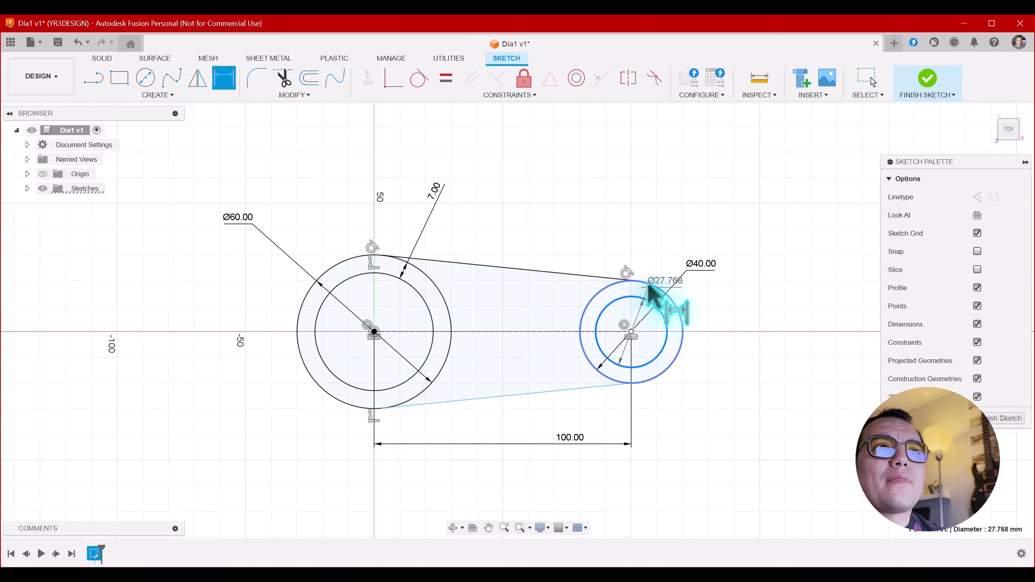
click(650, 287)
click(672, 222)
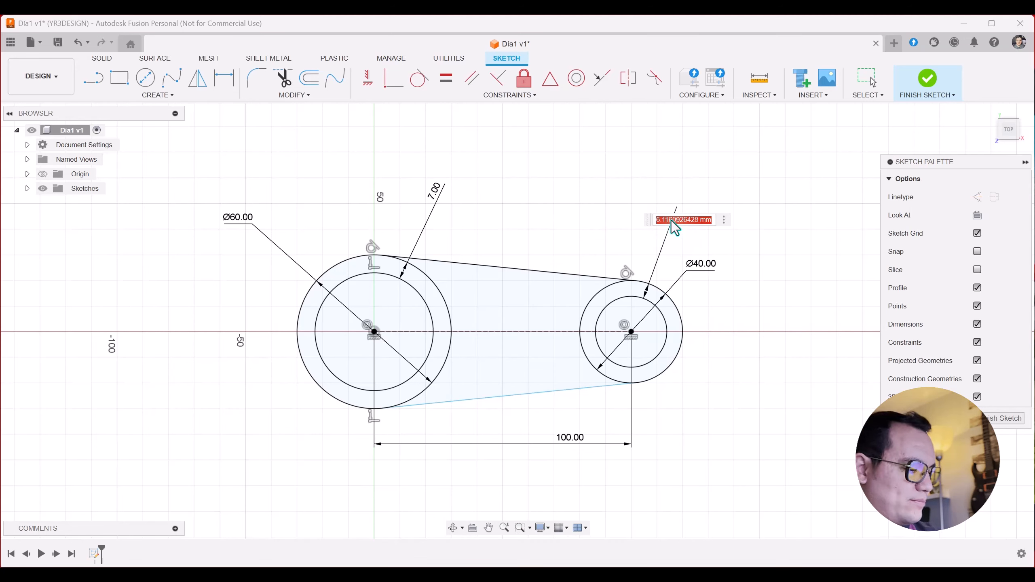
text(7)
key(Return)
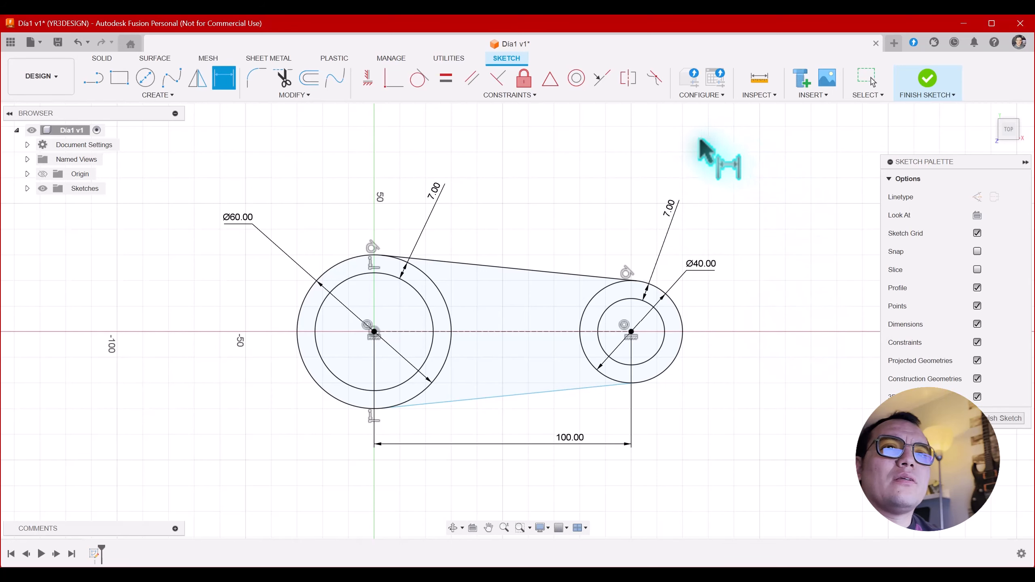
click(995, 421)
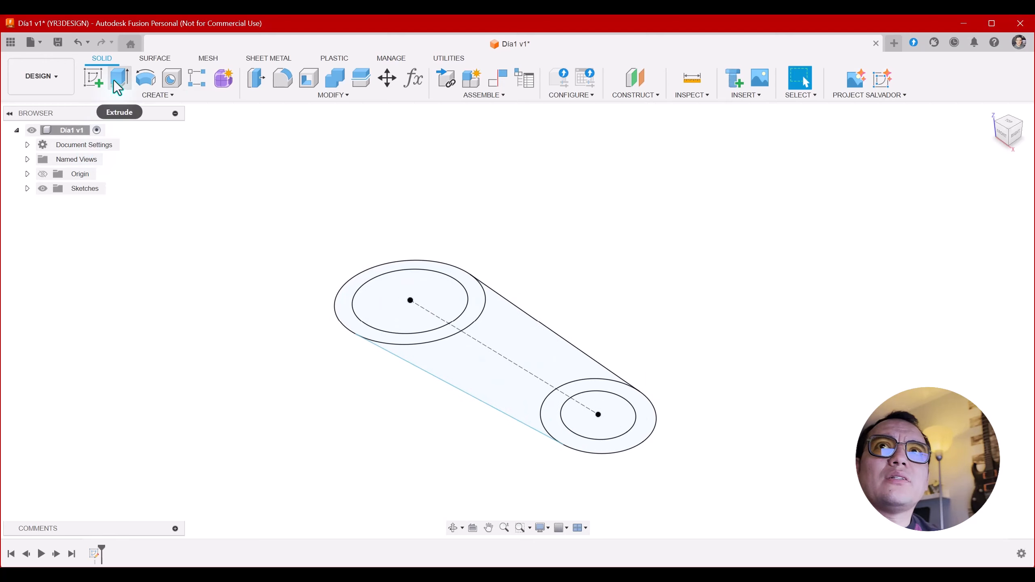
Extrude both ring profiles symmetrically as new bodies with a whole length of 20 mm
key(e)
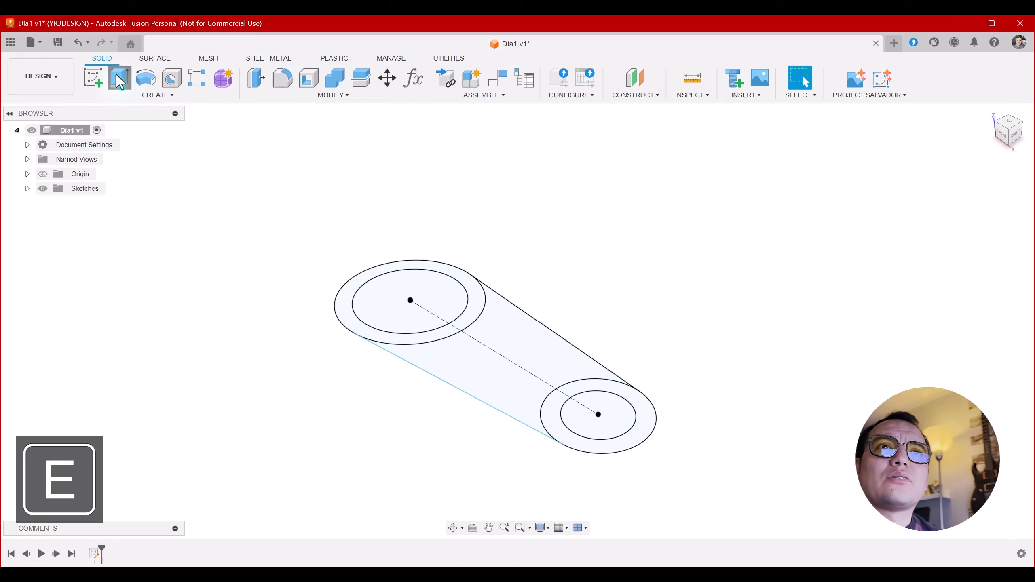
click(476, 299)
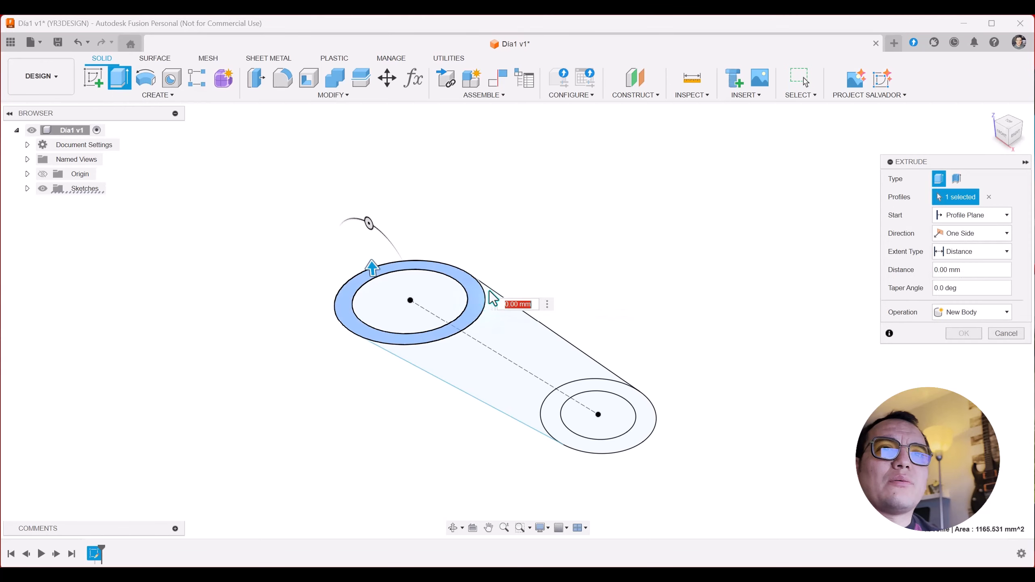
click(643, 413)
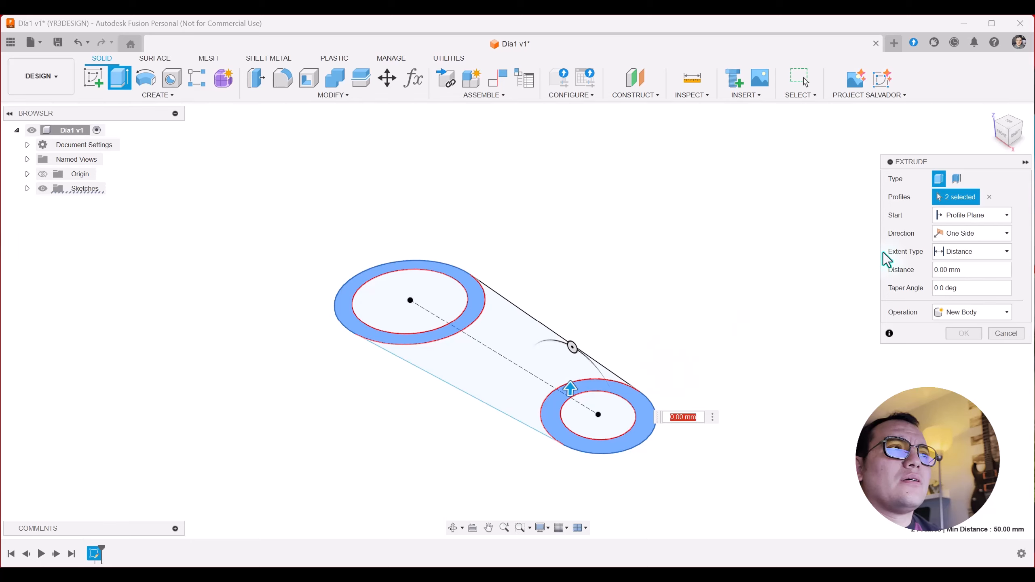
click(985, 234)
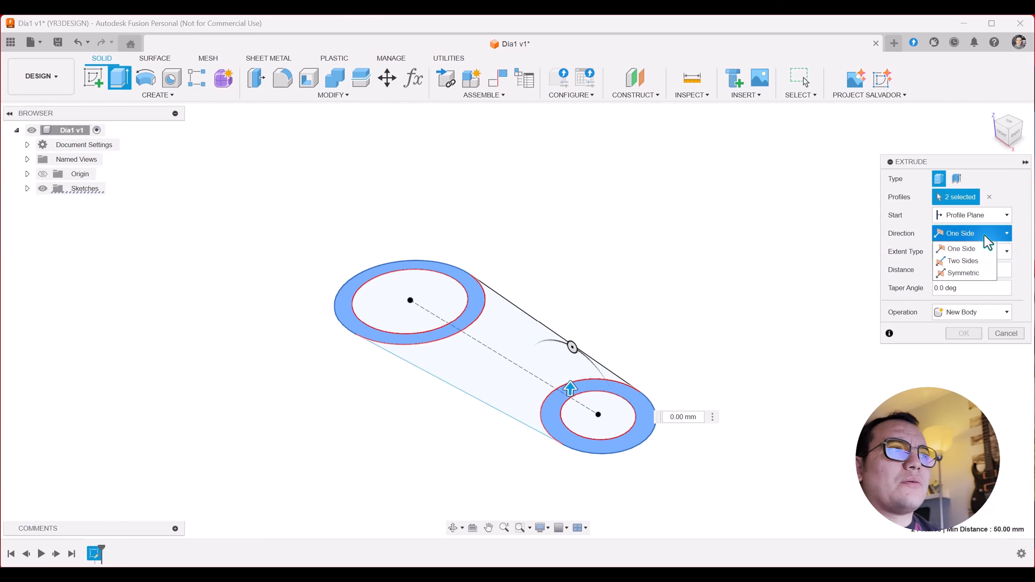
click(966, 274)
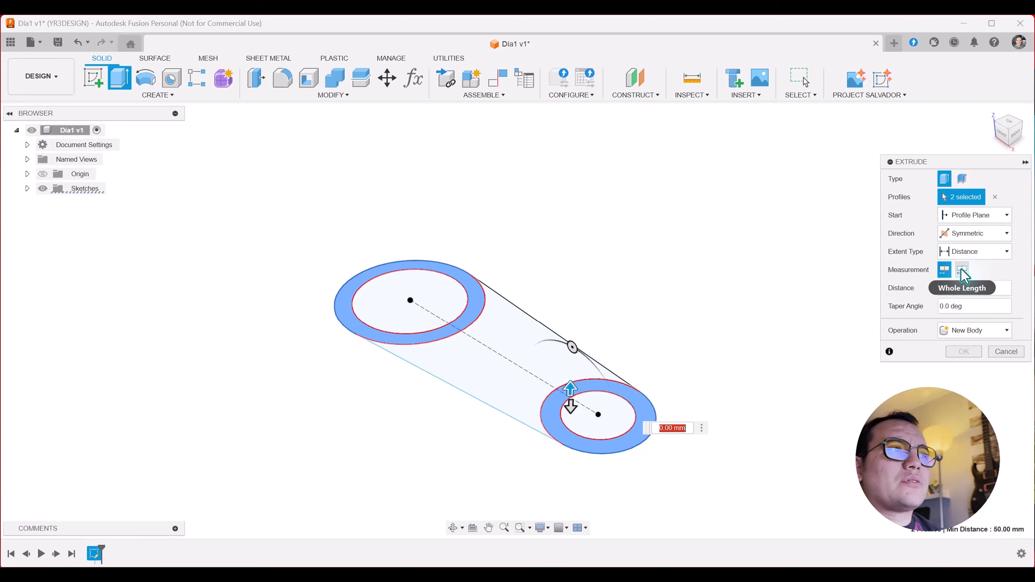
click(962, 271)
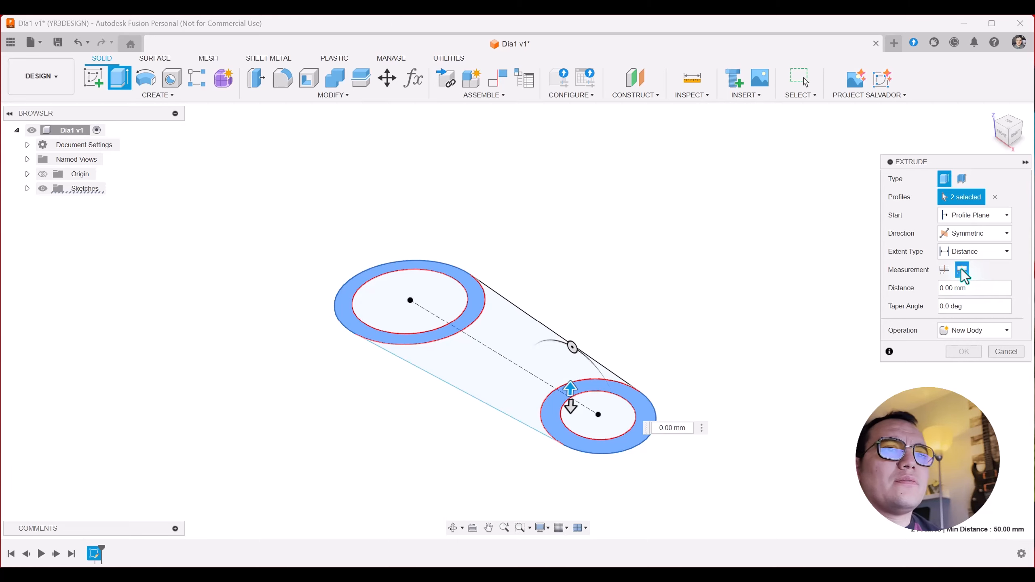
click(977, 290)
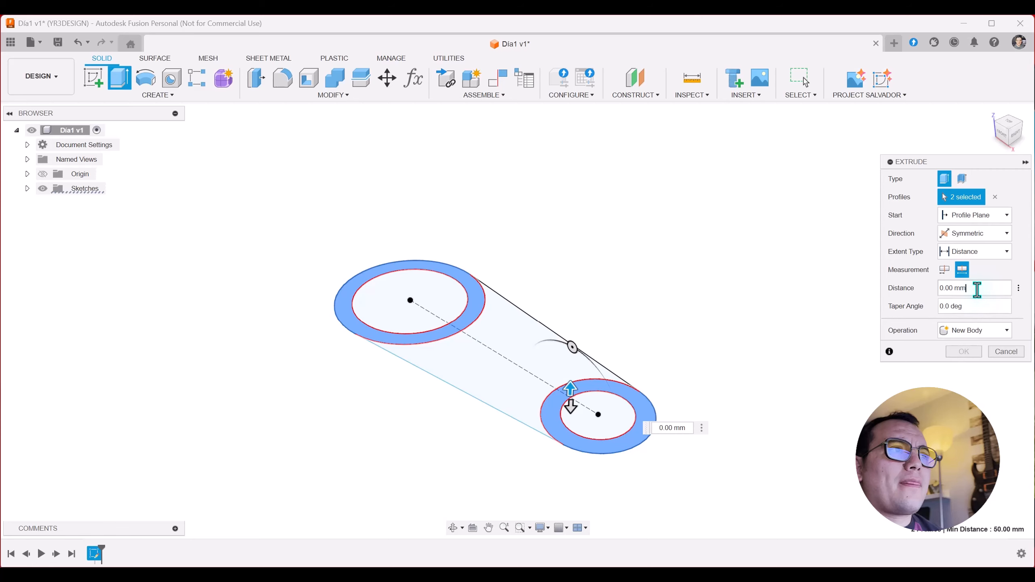
drag(977, 289, 935, 289)
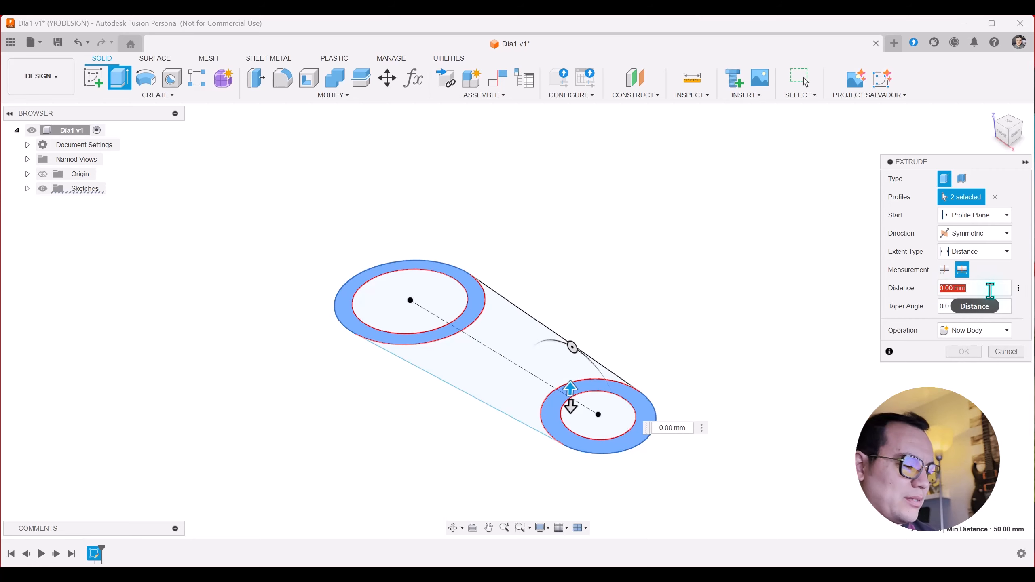
text(20)
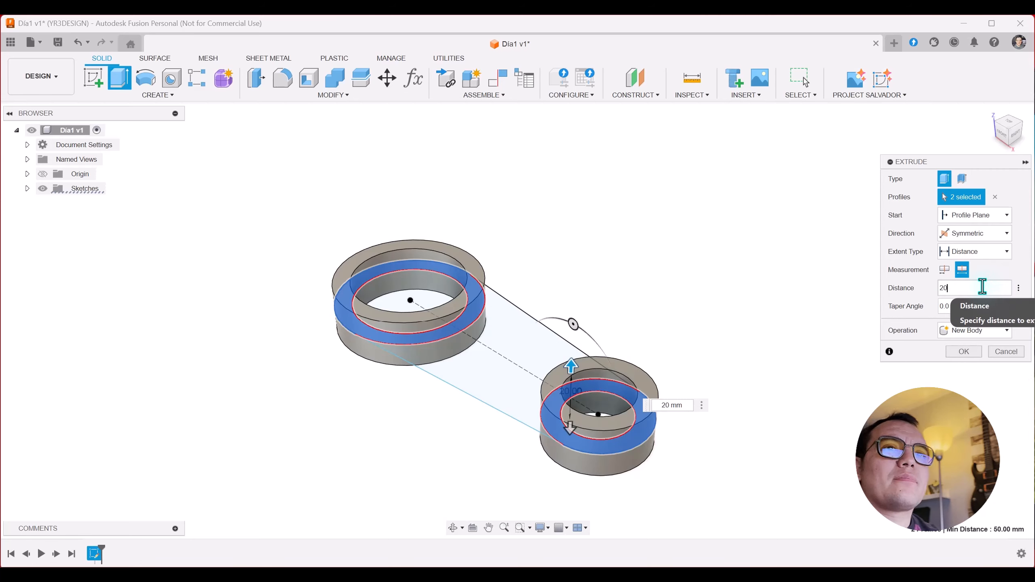
click(959, 350)
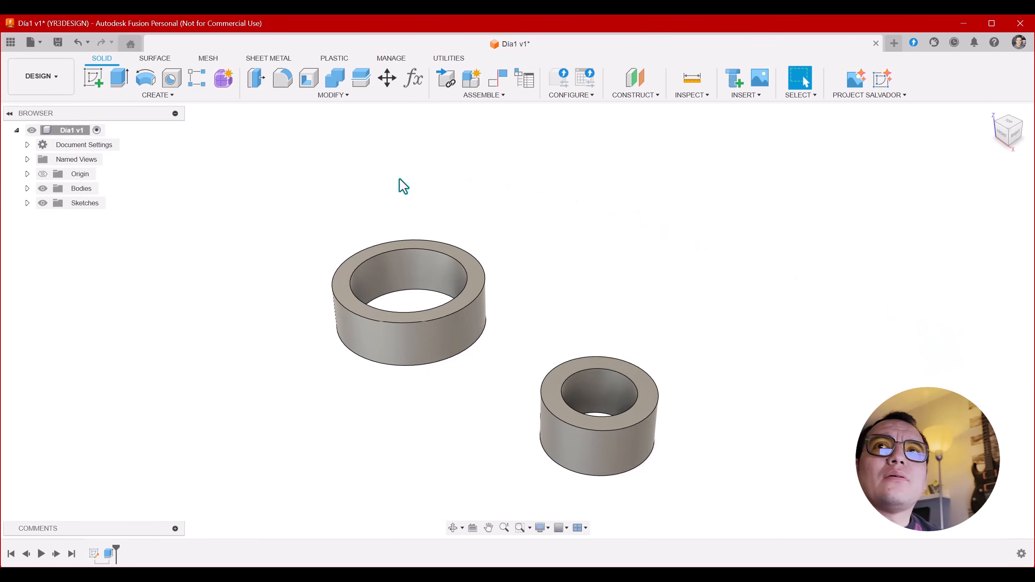
Extrude the web profile of Sketch1 symmetrically to a 10 mm whole length, joined to both rings, and hide the sketch again
click(28, 203)
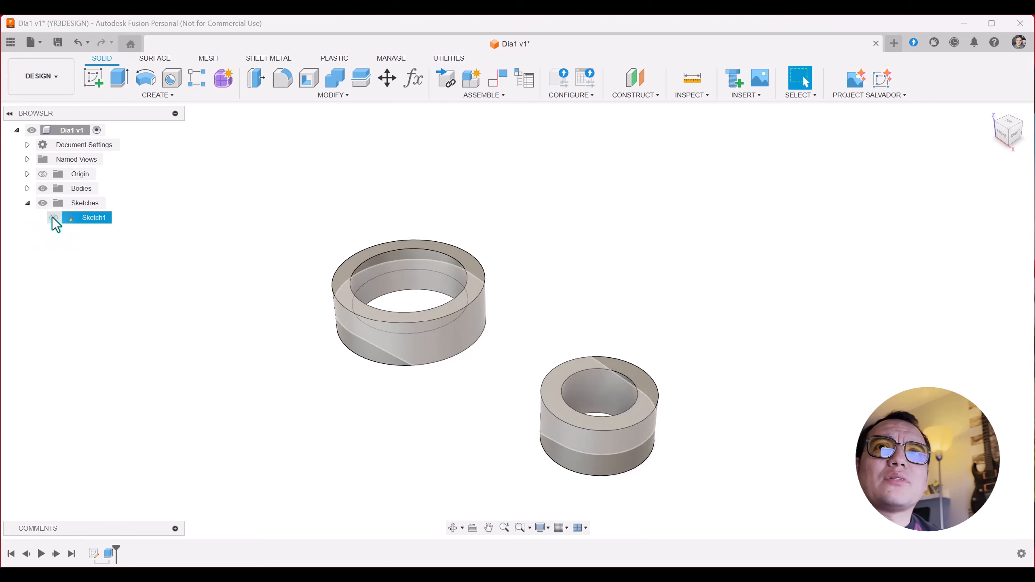
click(53, 217)
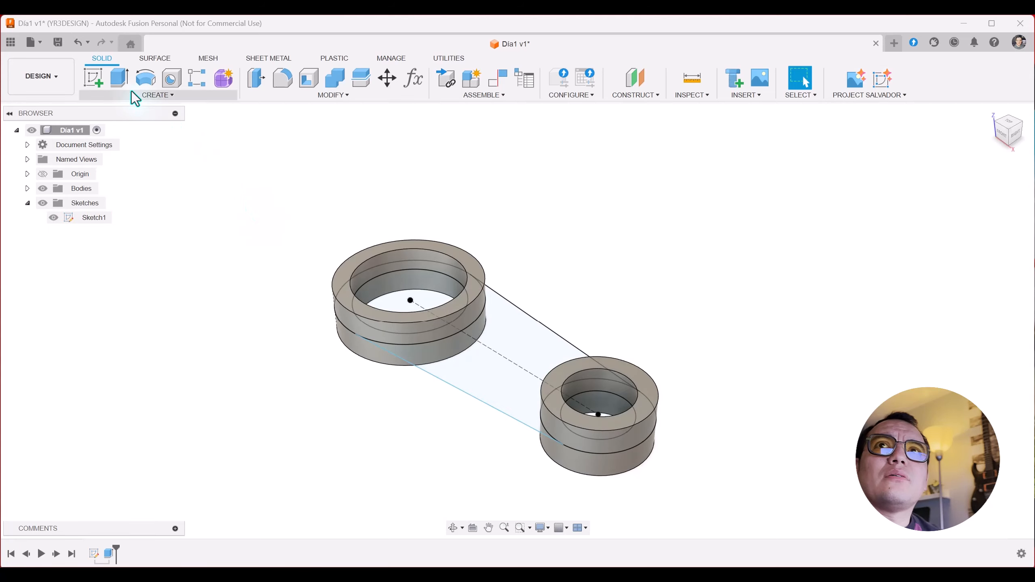
key(e)
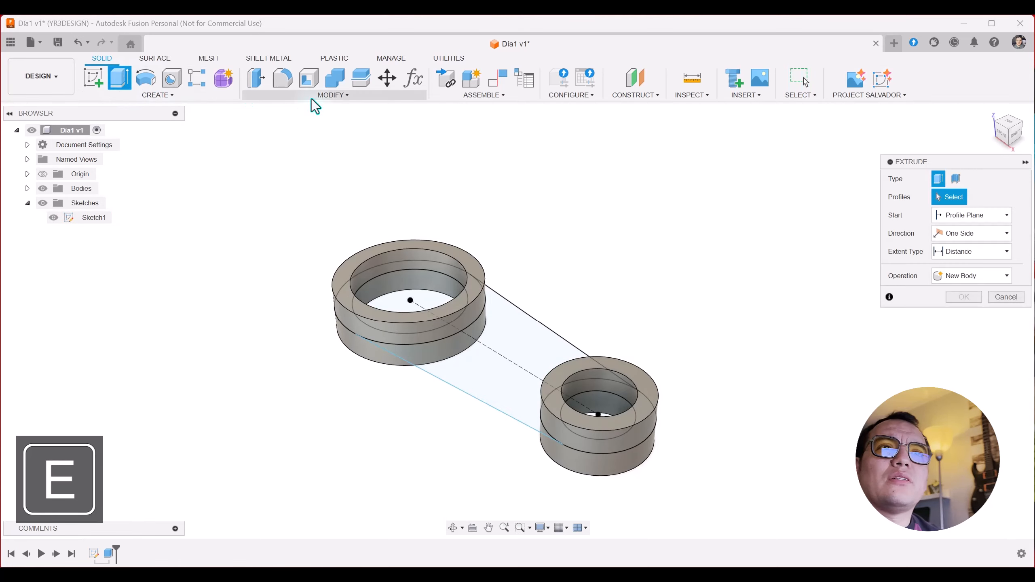
click(522, 337)
middle_drag(787, 422, 790, 373)
click(977, 232)
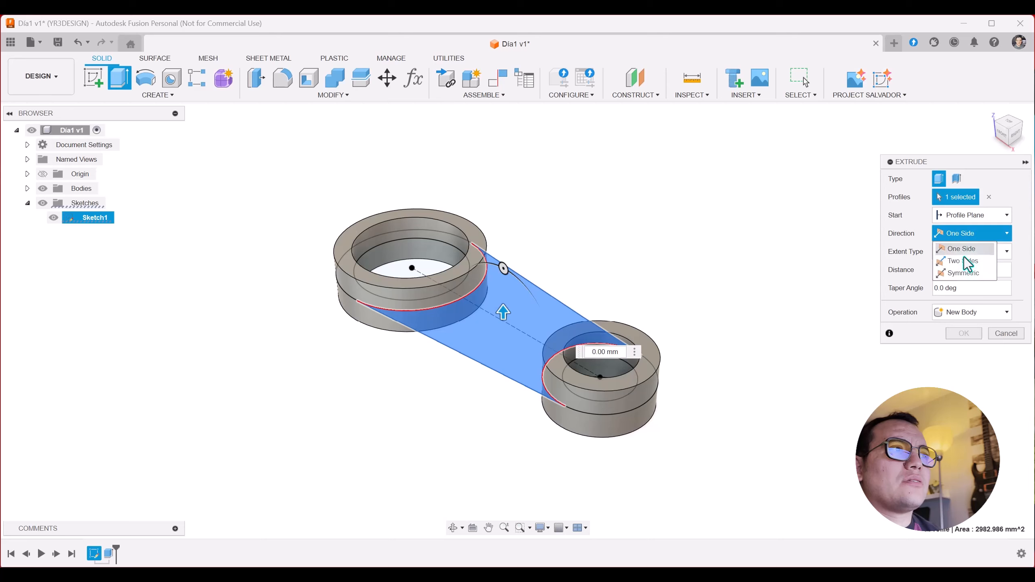
click(961, 270)
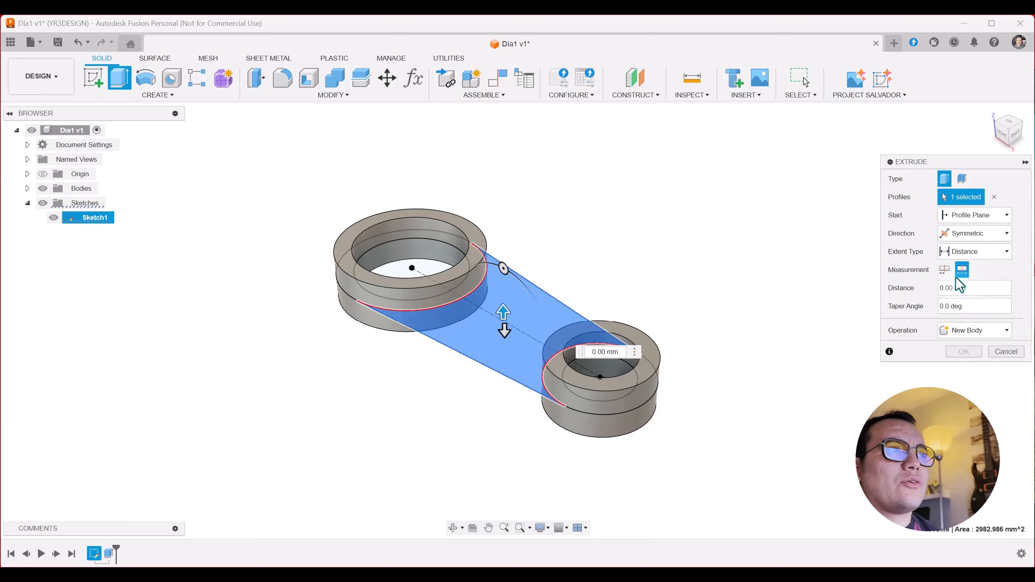
click(957, 288)
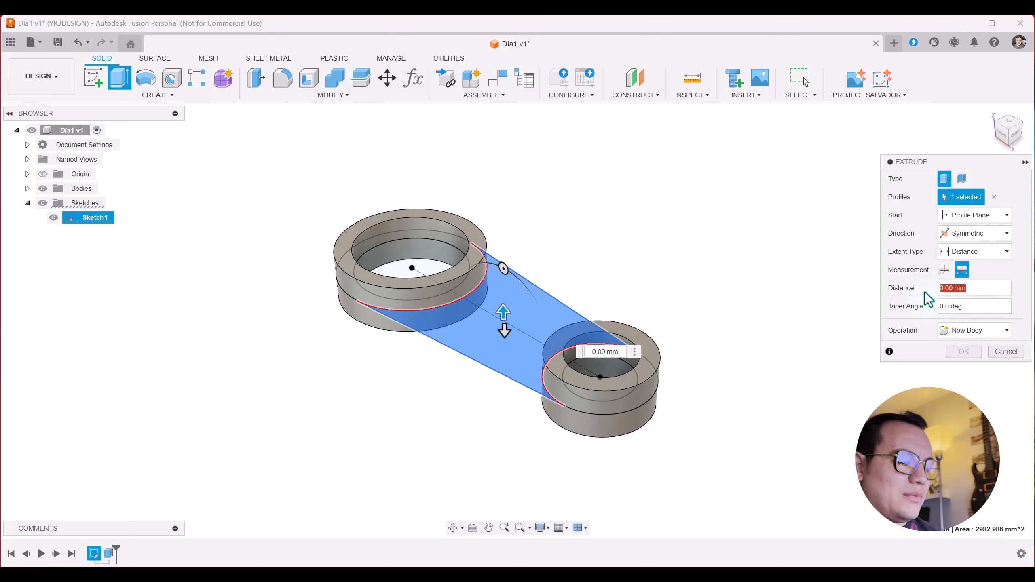
text(10)
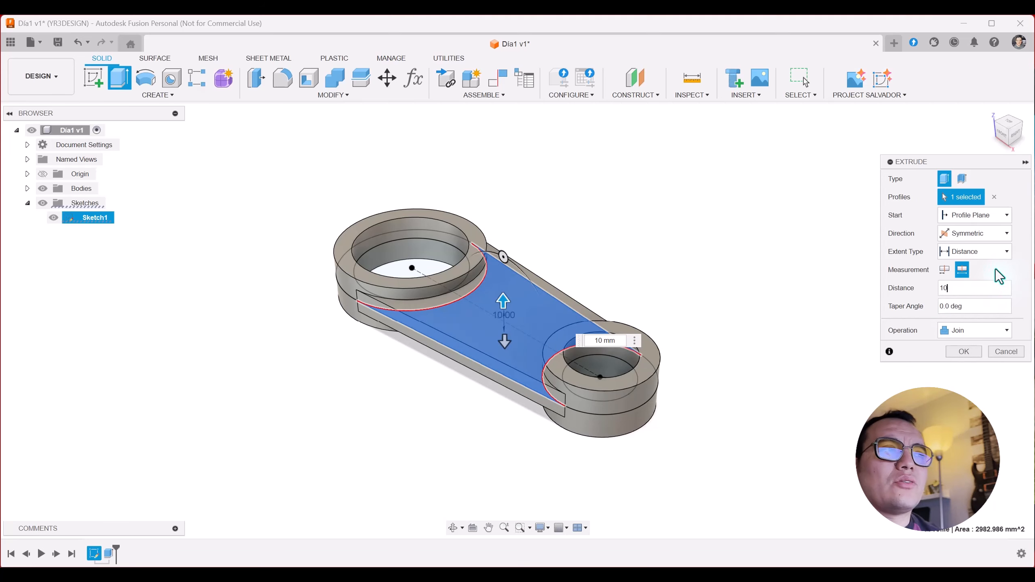
click(943, 270)
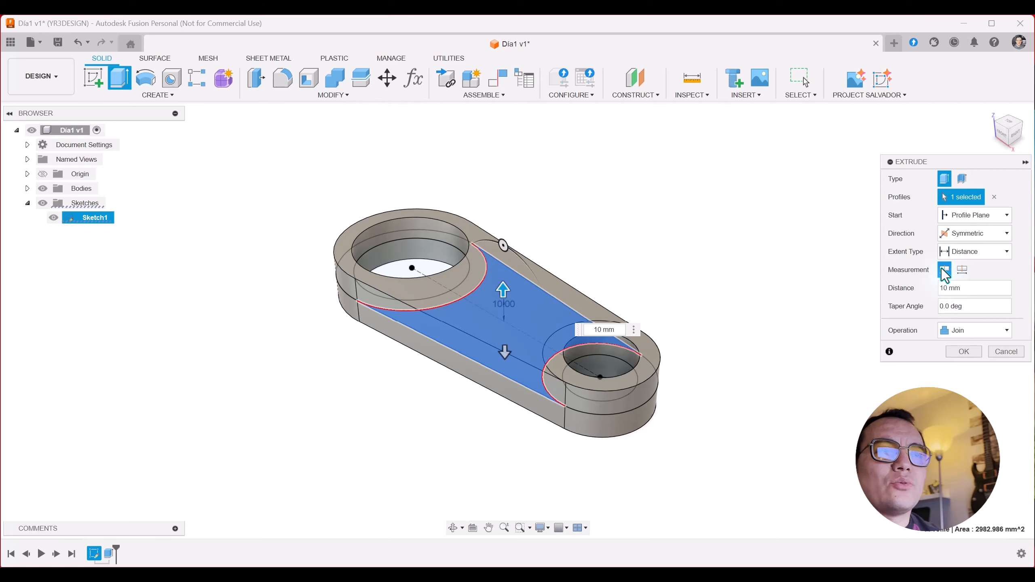
click(963, 270)
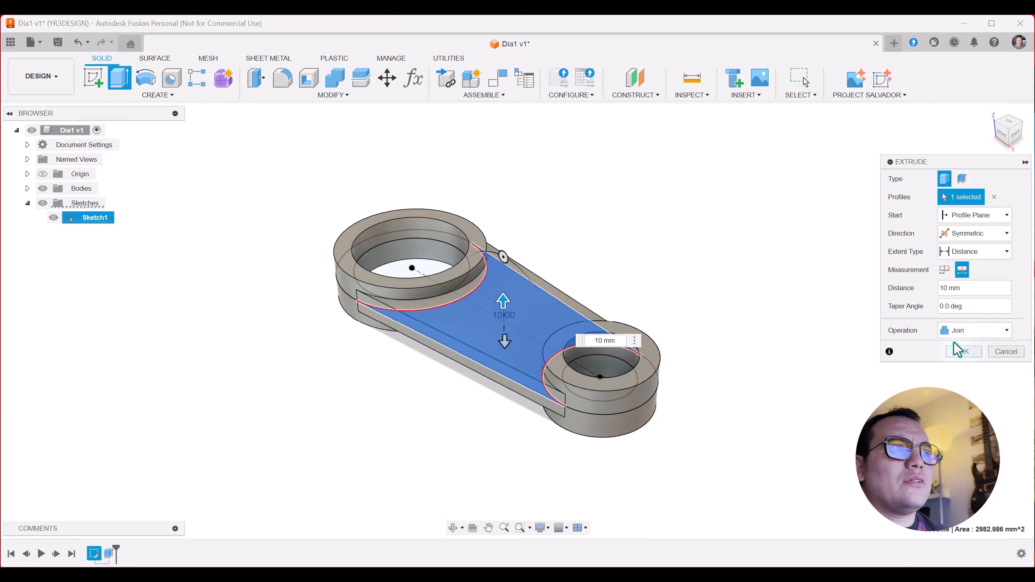
click(963, 351)
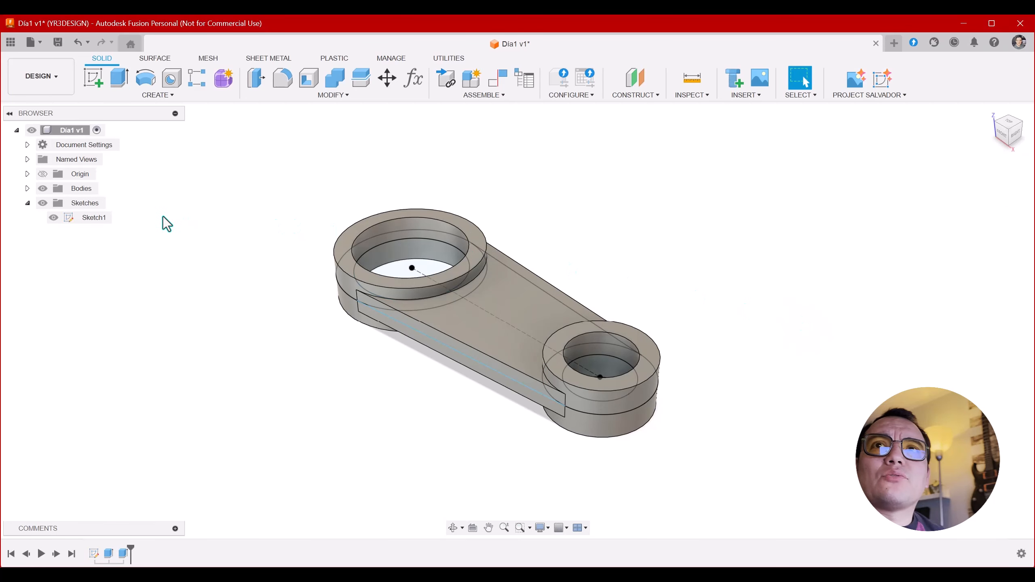
click(54, 219)
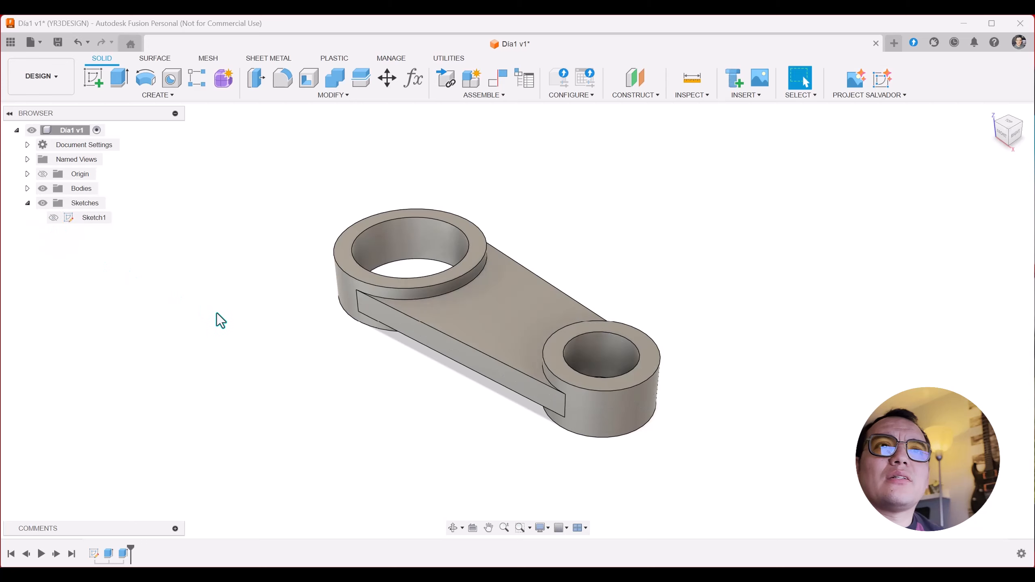
Create a sketch on the web's upper face with the face outline offset 5 mm inward, and finish the sketch
middle_drag(429, 392, 459, 397)
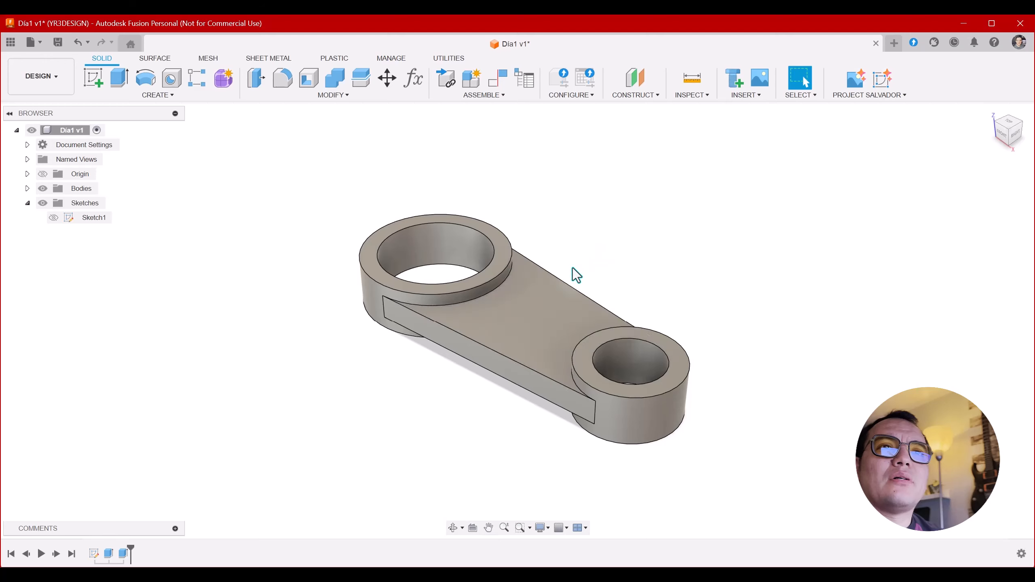
click(527, 312)
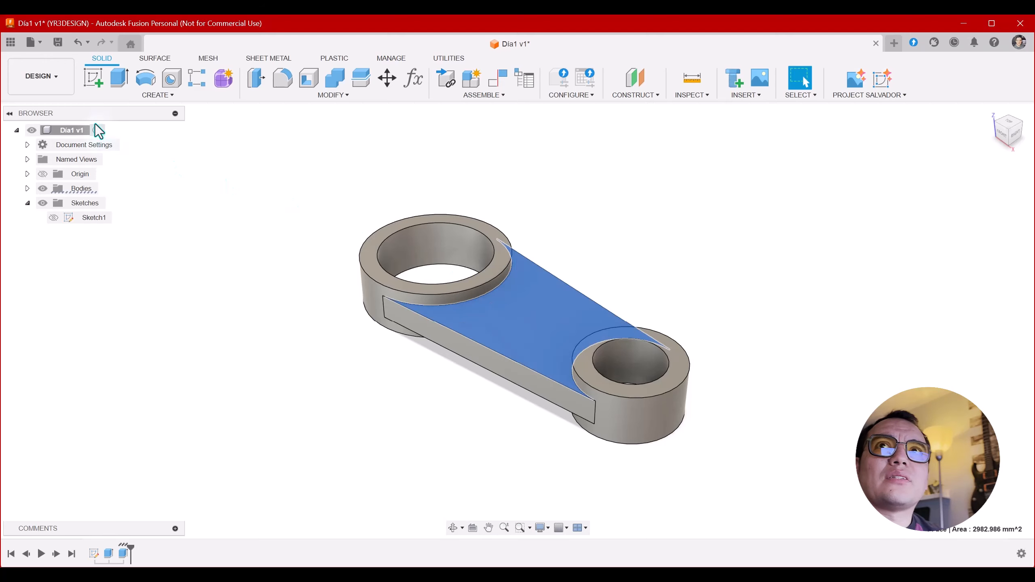
click(88, 70)
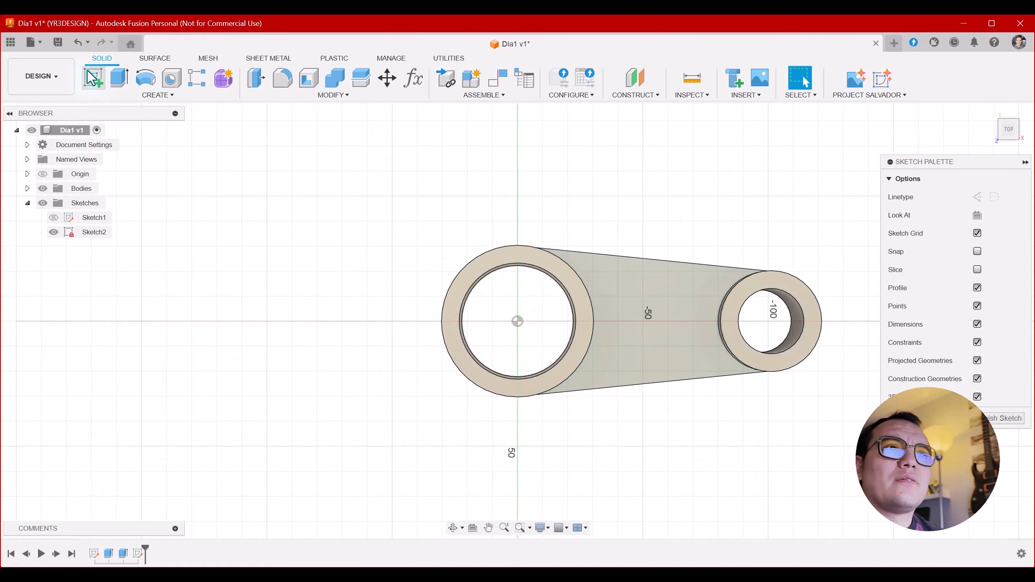
scroll(704, 326, up, 3)
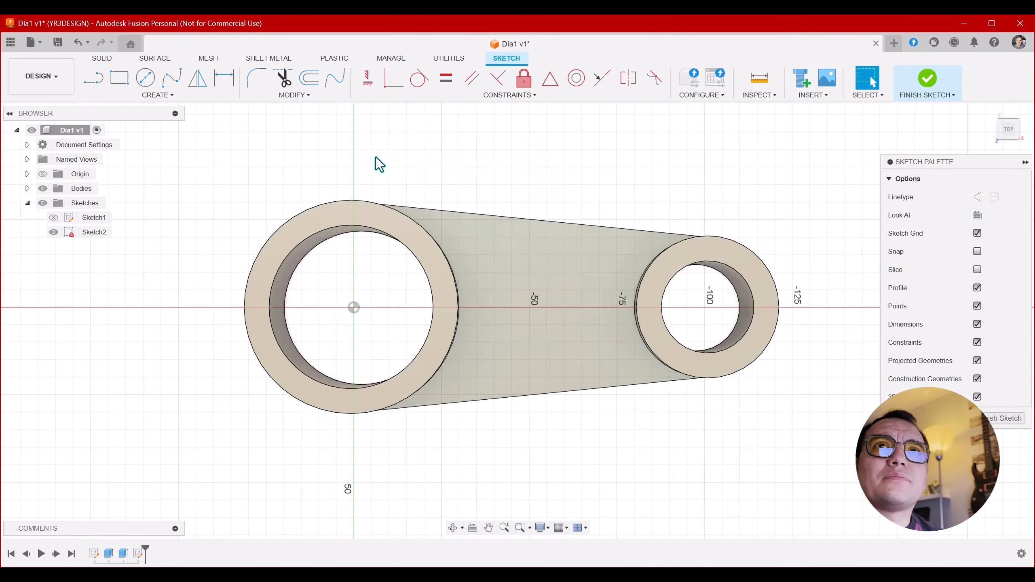
click(305, 95)
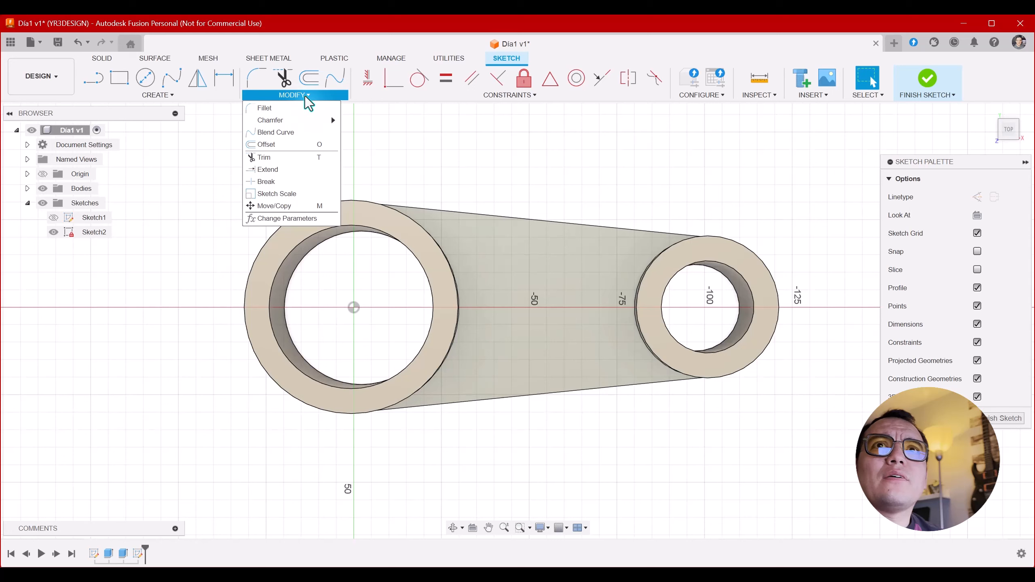
key(o)
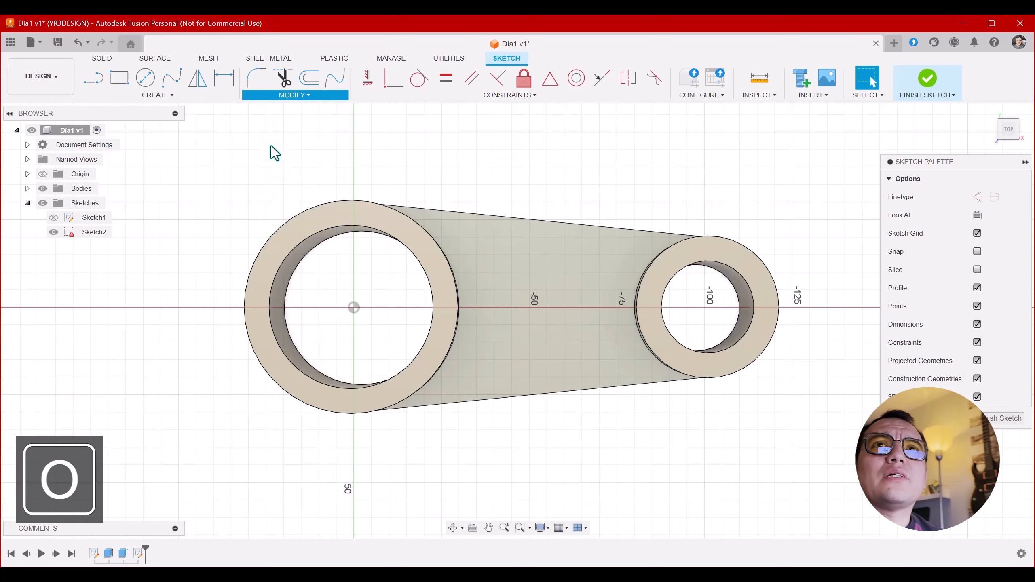
click(559, 222)
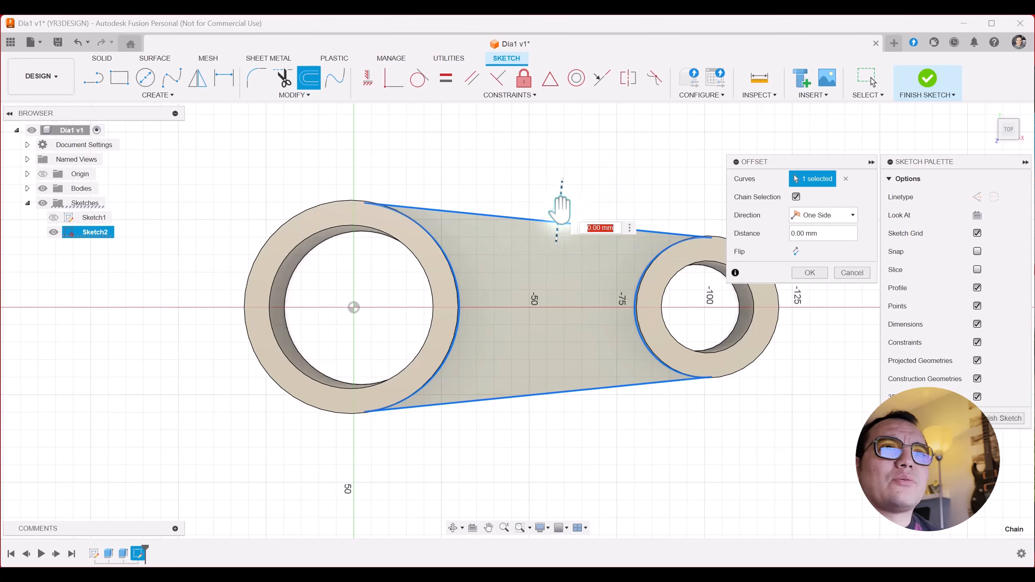
drag(559, 208, 556, 249)
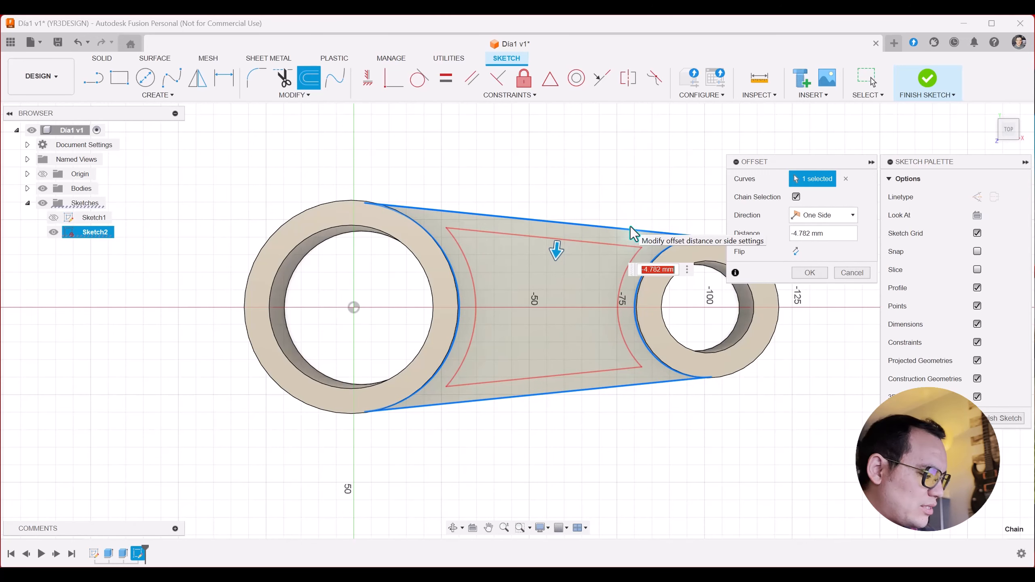
text(-5)
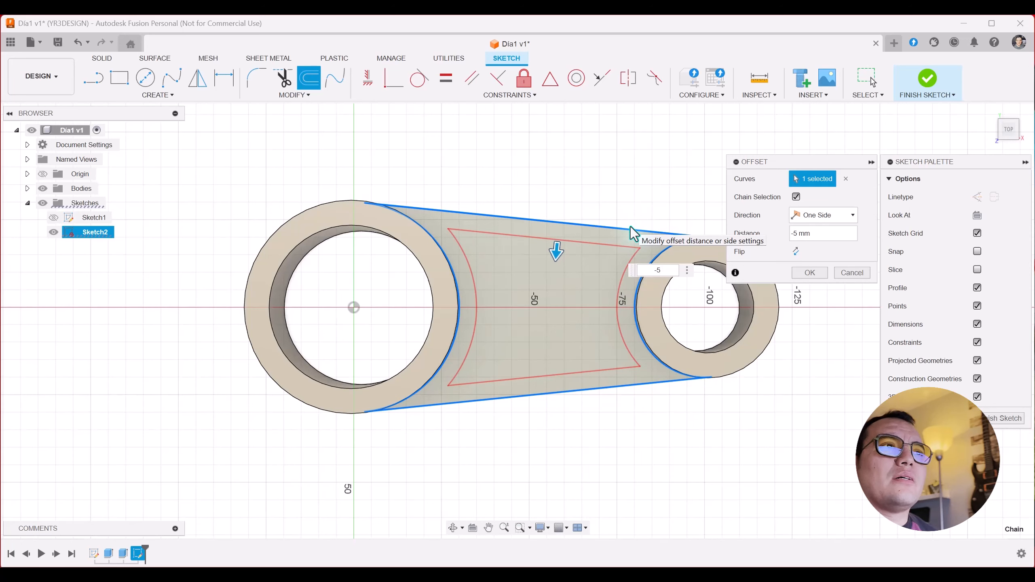
click(811, 272)
mouse_move(734, 351)
middle_down()
mouse_move(719, 294)
mouse_move(723, 319)
middle_up()
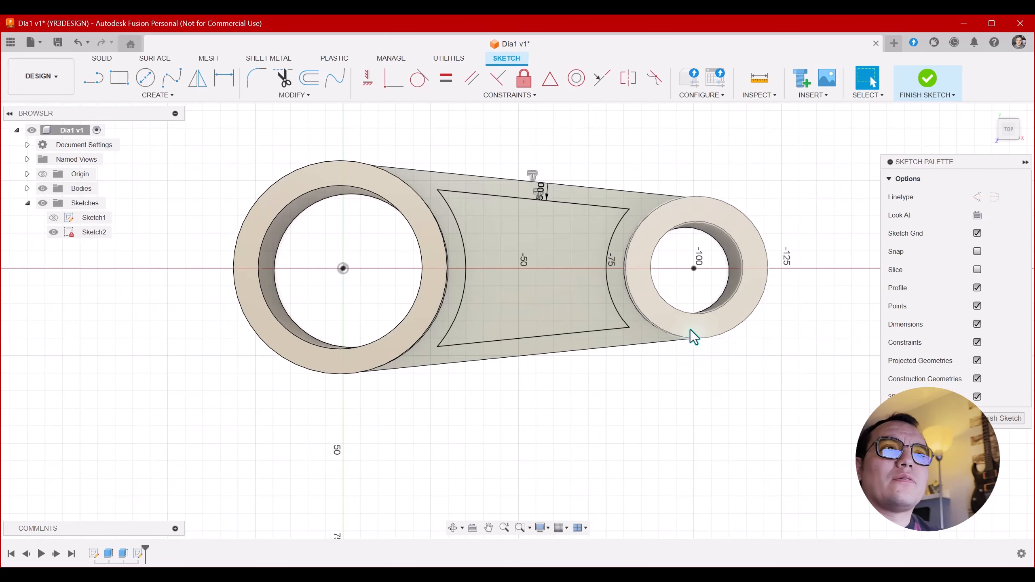
scroll(690, 330, down, 1)
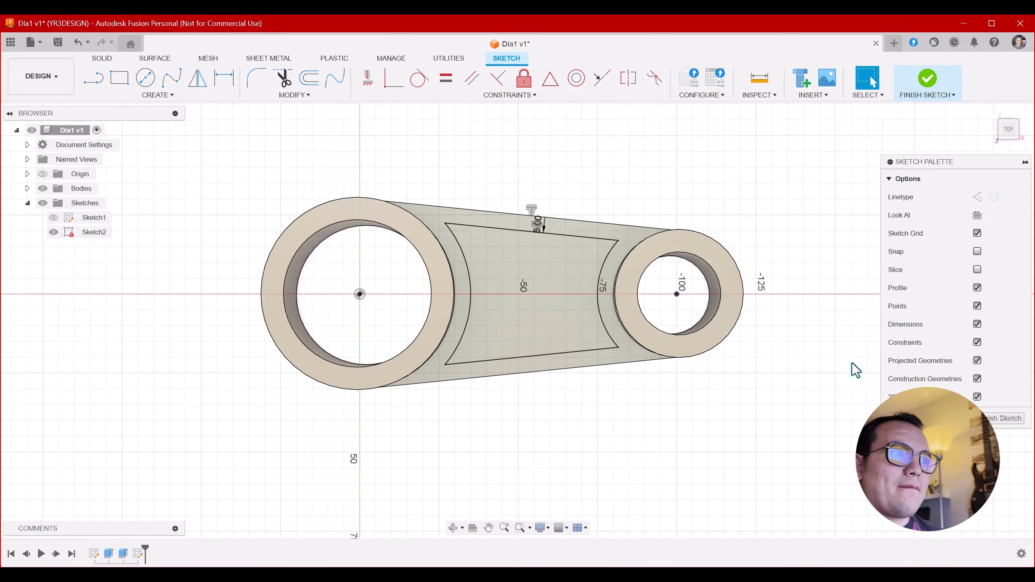
click(1010, 420)
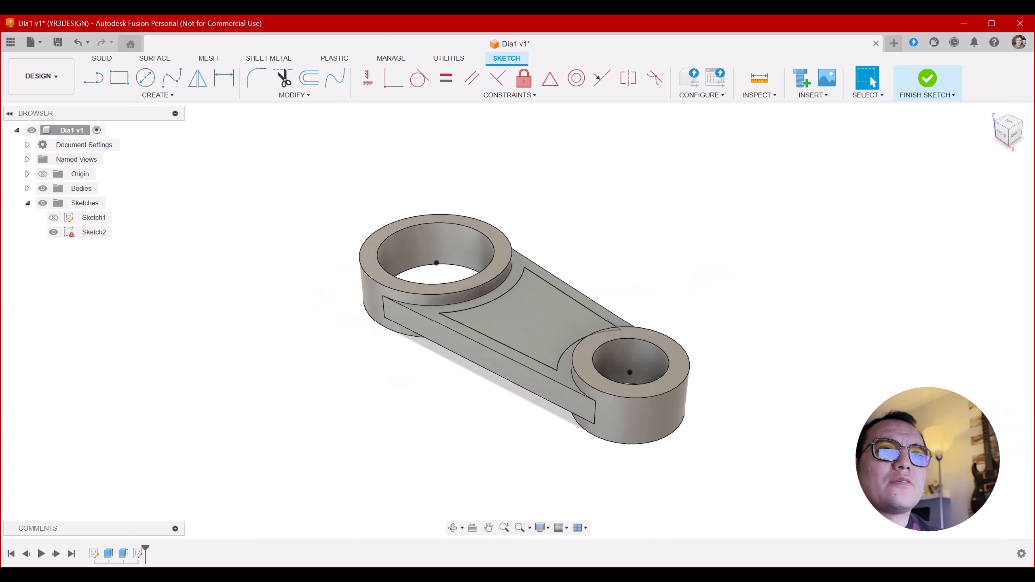
Cut the offset profile 2 mm deep into the web's upper face to form a pocket
click(538, 323)
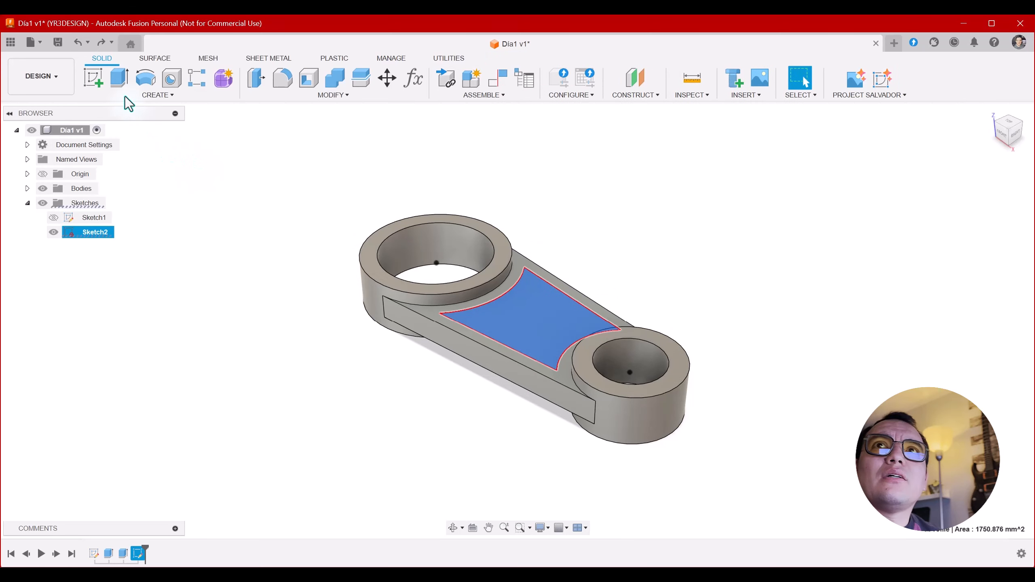
key(e)
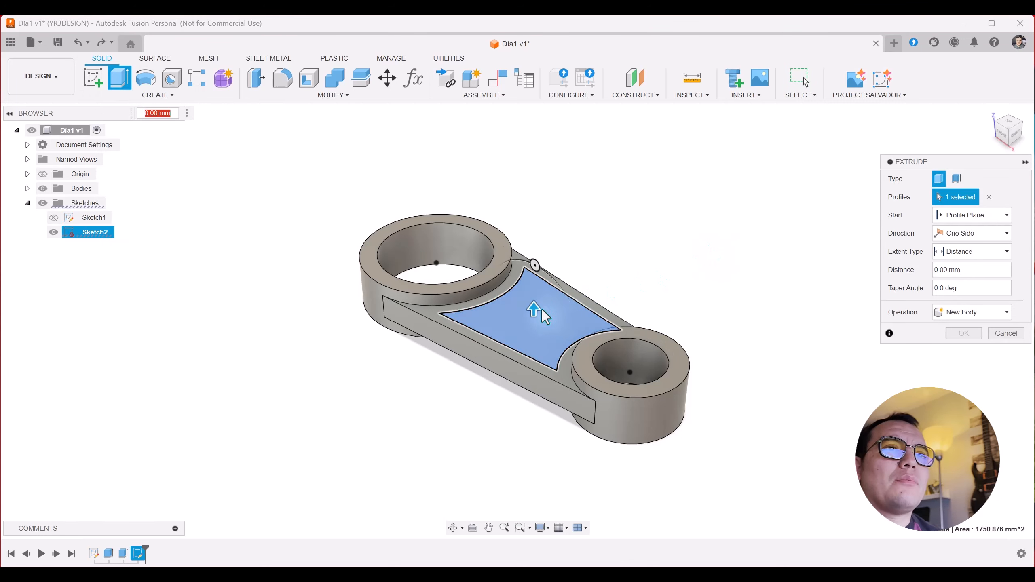
drag(532, 309, 529, 316)
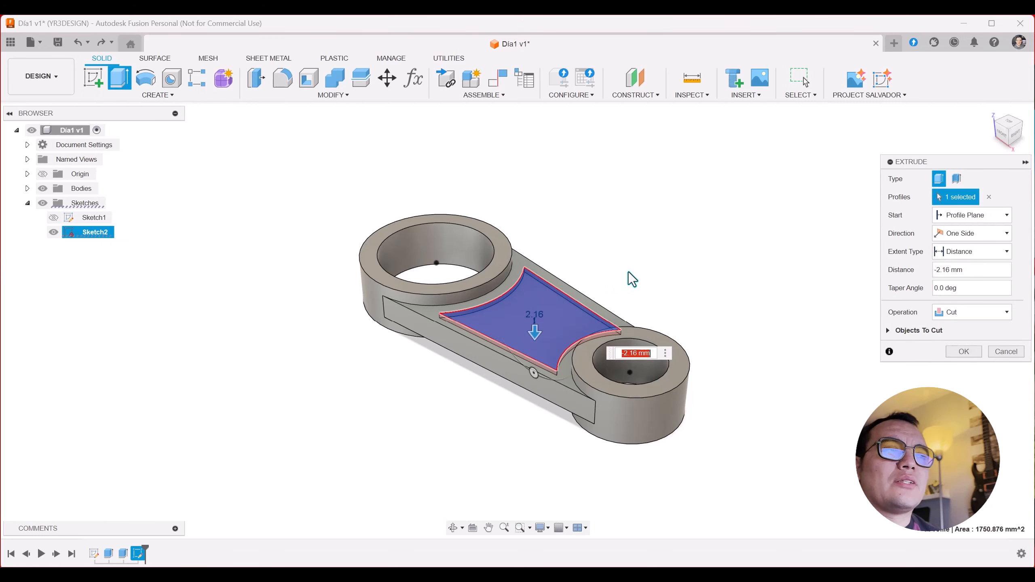
click(987, 273)
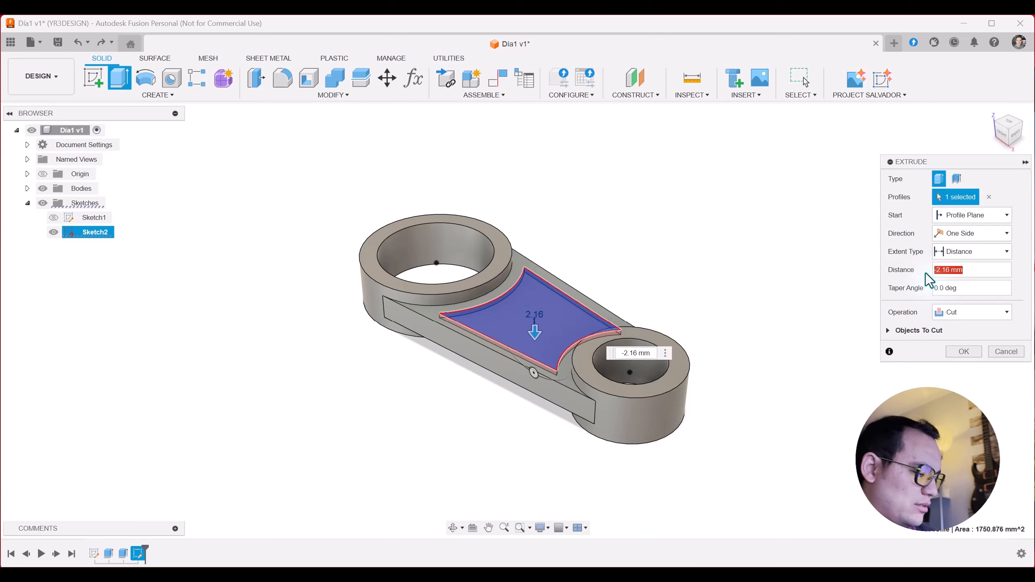
text(-2)
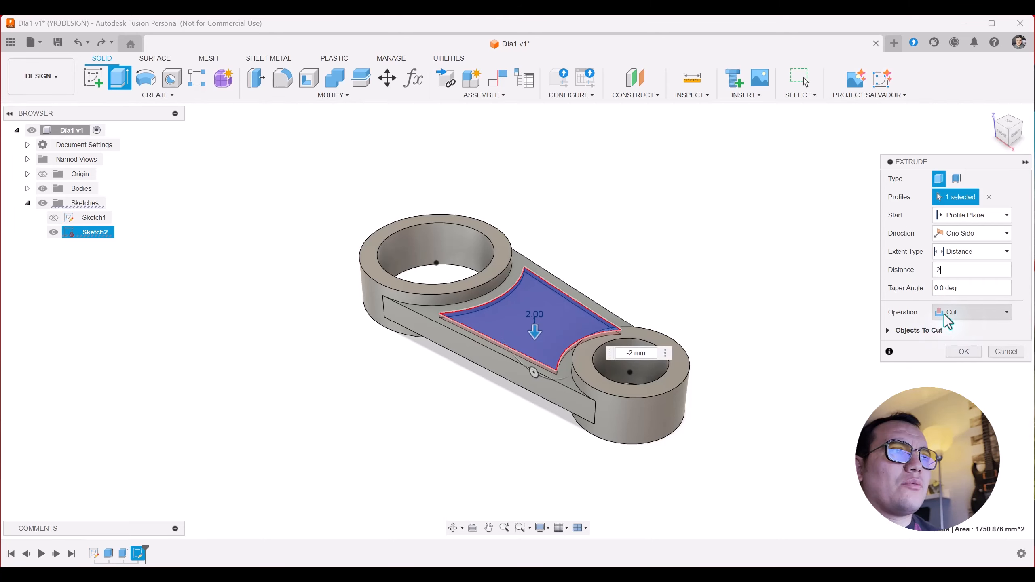
click(966, 349)
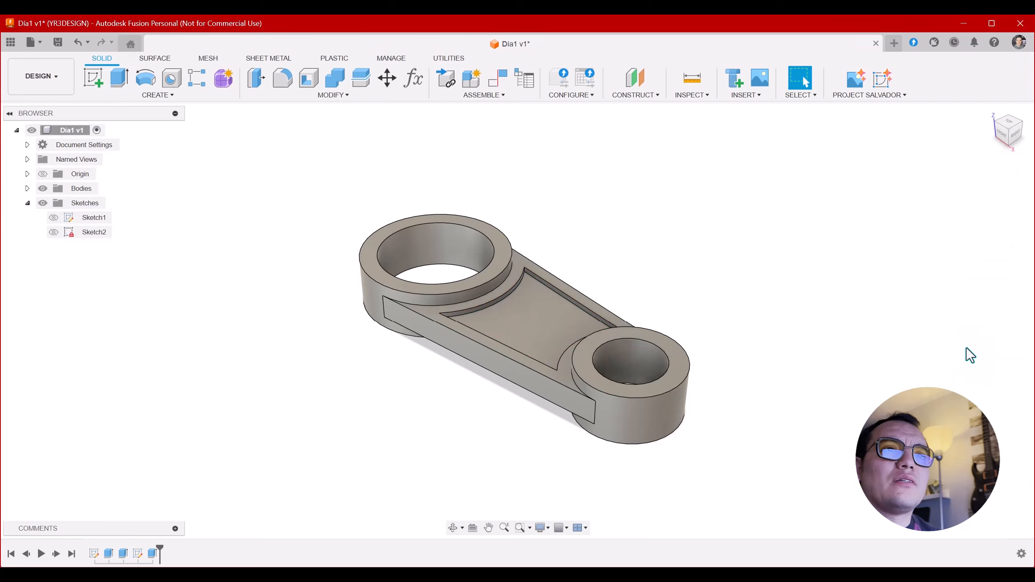
Chamfer the upper inner edges of both ring holes with an equal distance of 2 mm
middle_drag(805, 374, 784, 362)
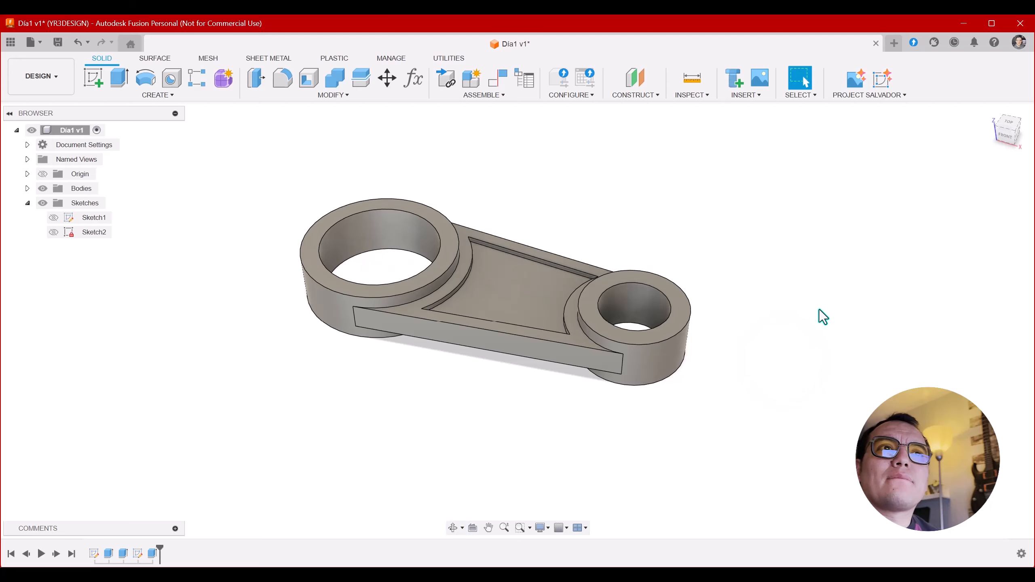
click(329, 97)
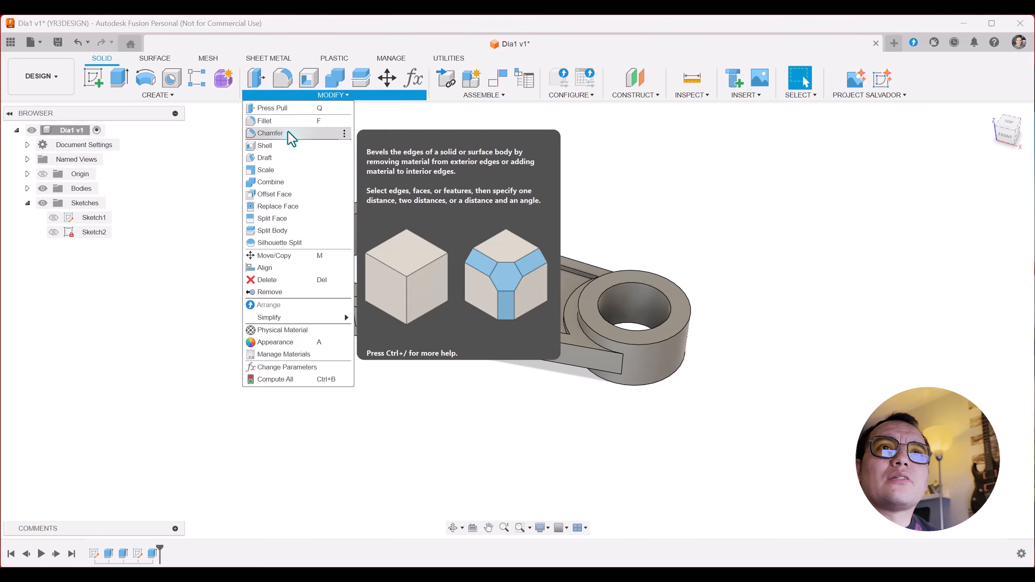
click(289, 134)
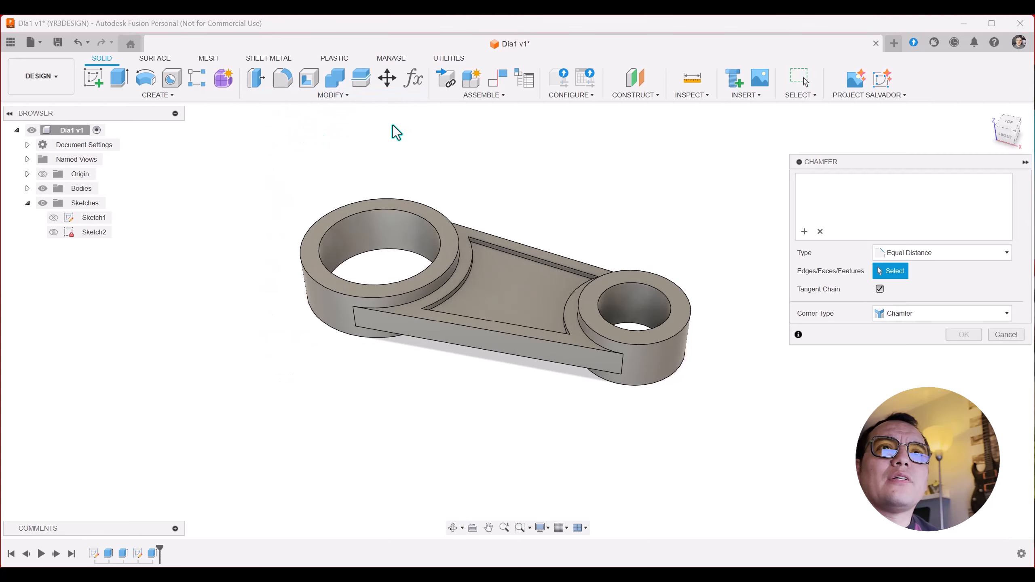
click(438, 239)
click(655, 293)
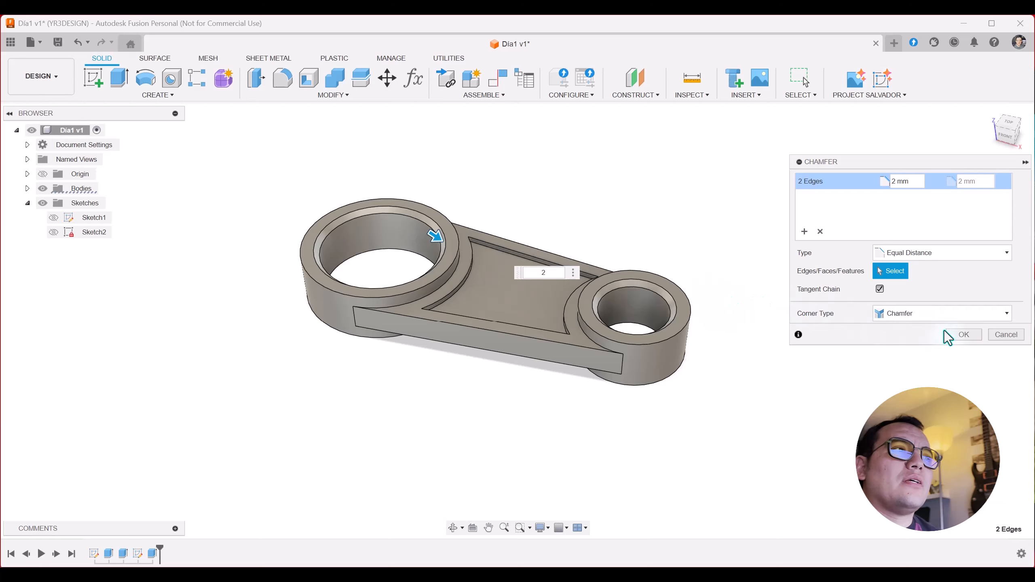
click(964, 335)
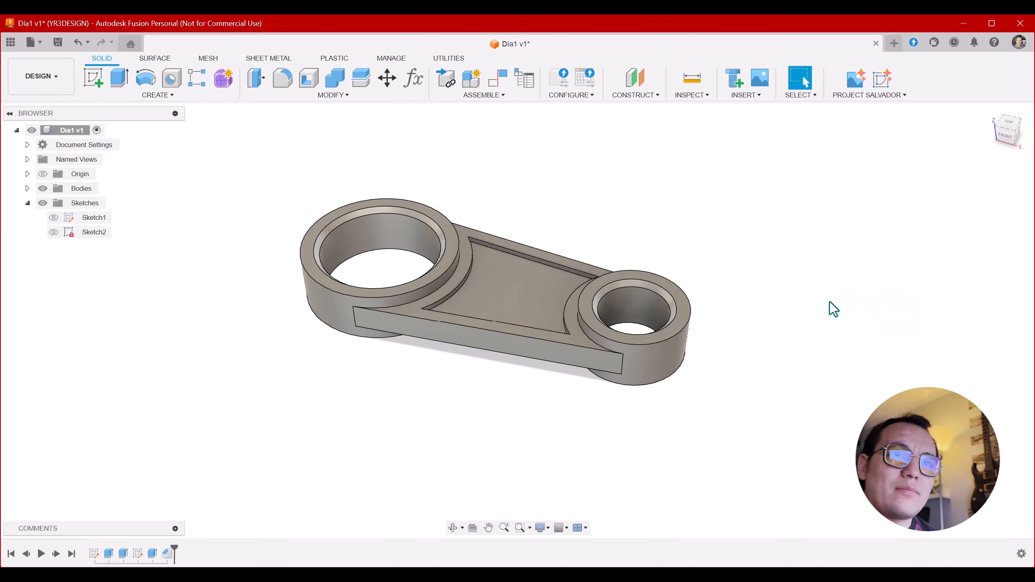
shift+middle_drag(797, 323, 772, 225)
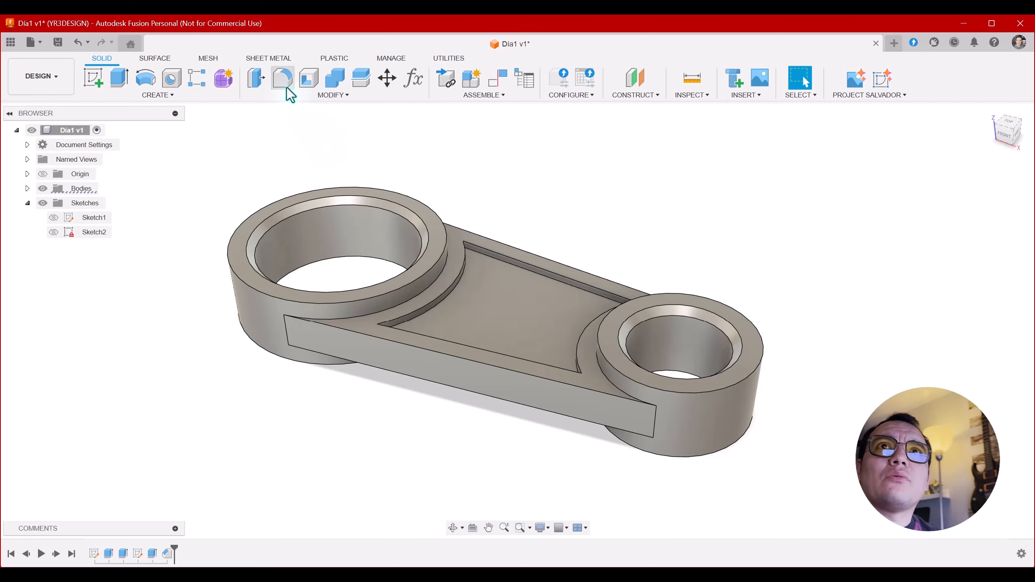
Fillet the four vertical corner edges of the web pocket with a constant 2 mm radius
key(f)
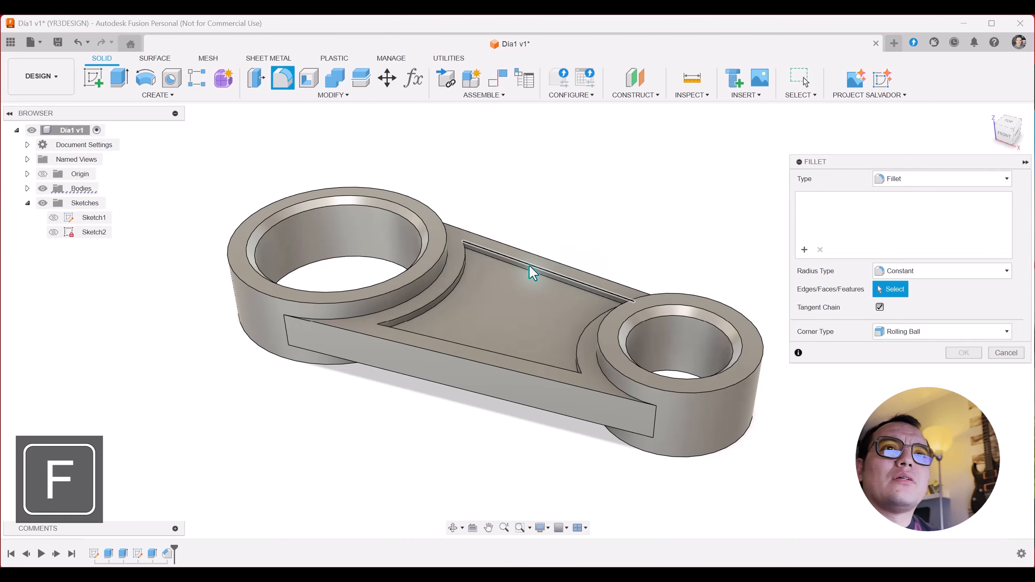
scroll(526, 269, up, 3)
scroll(501, 261, down, 2)
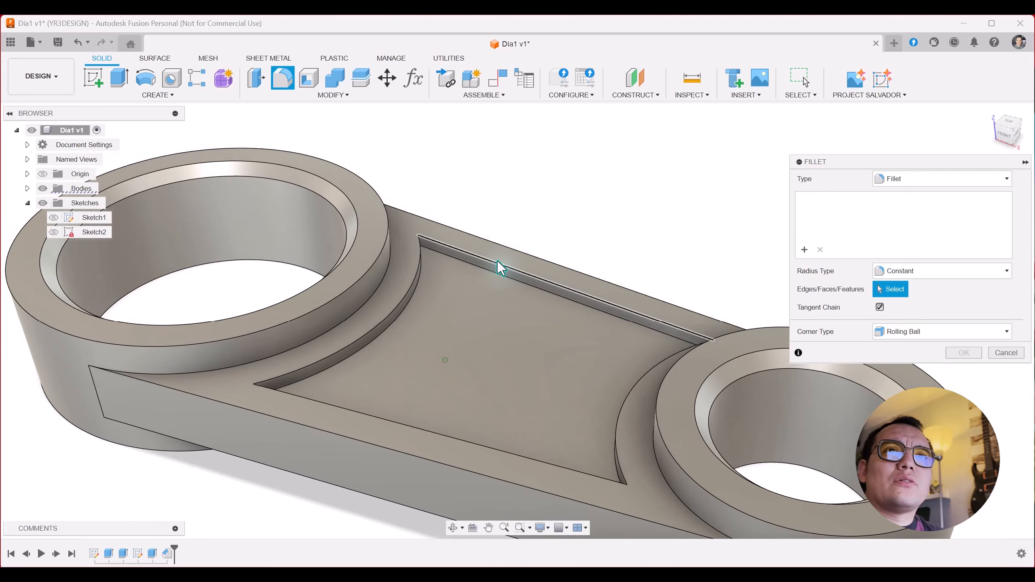
shift+middle_drag(501, 260, 391, 211)
scroll(490, 265, up, 2)
click(483, 201)
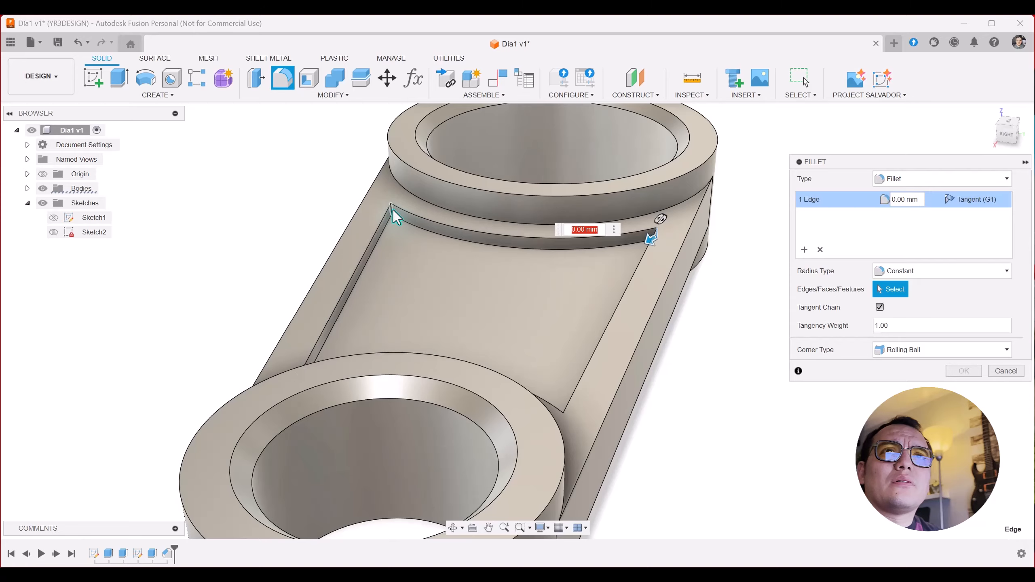
click(392, 214)
shift+middle_drag(413, 249, 642, 294)
click(493, 259)
click(611, 247)
text(2)
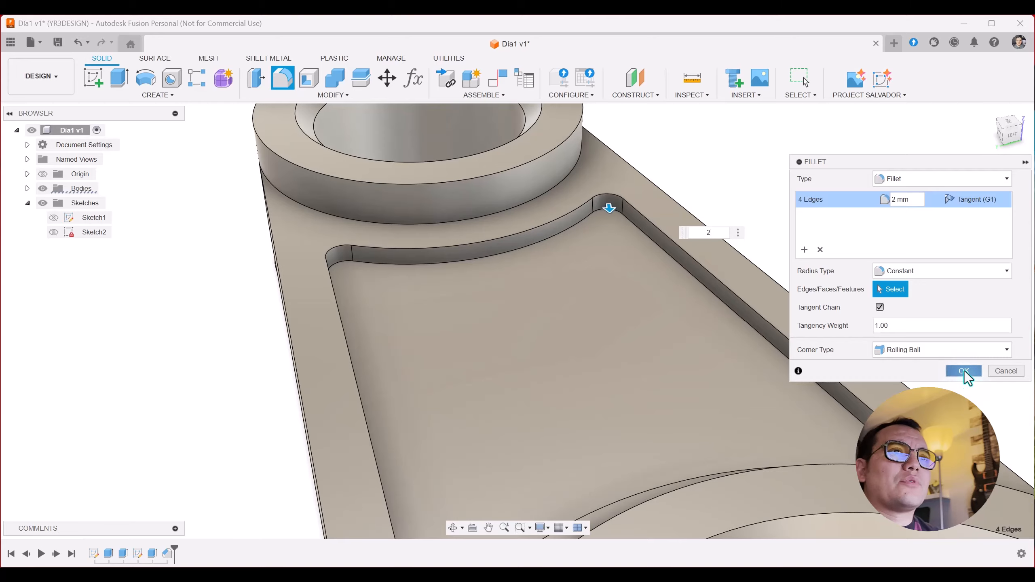
click(962, 371)
shift+middle_drag(700, 238, 691, 280)
scroll(637, 251, down, 4)
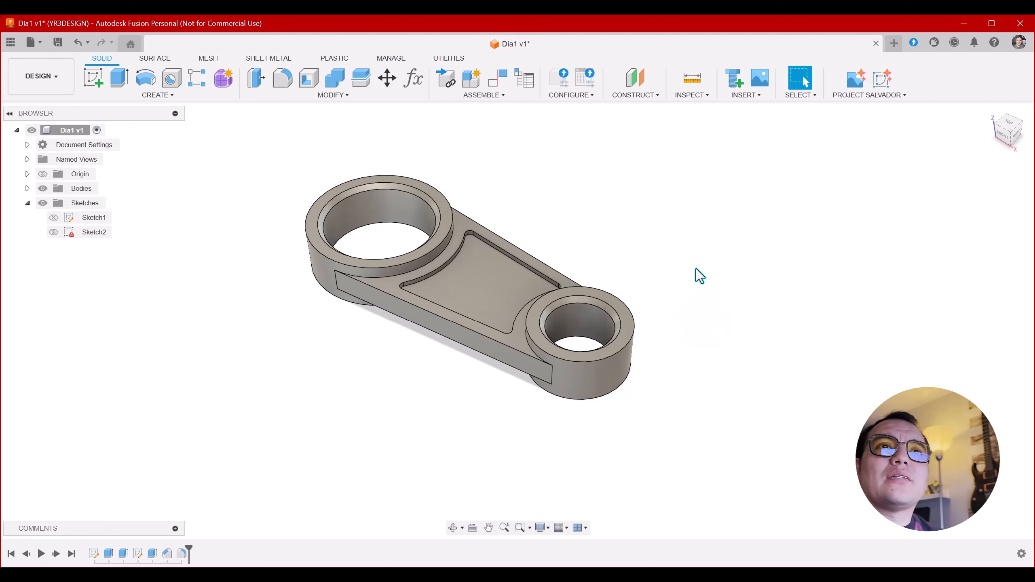
Mirror the pocket cut, ring-hole chamfer and corner fillet features to the link's underside about the horizontal origin plane
shift+middle_drag(436, 177, 409, 236)
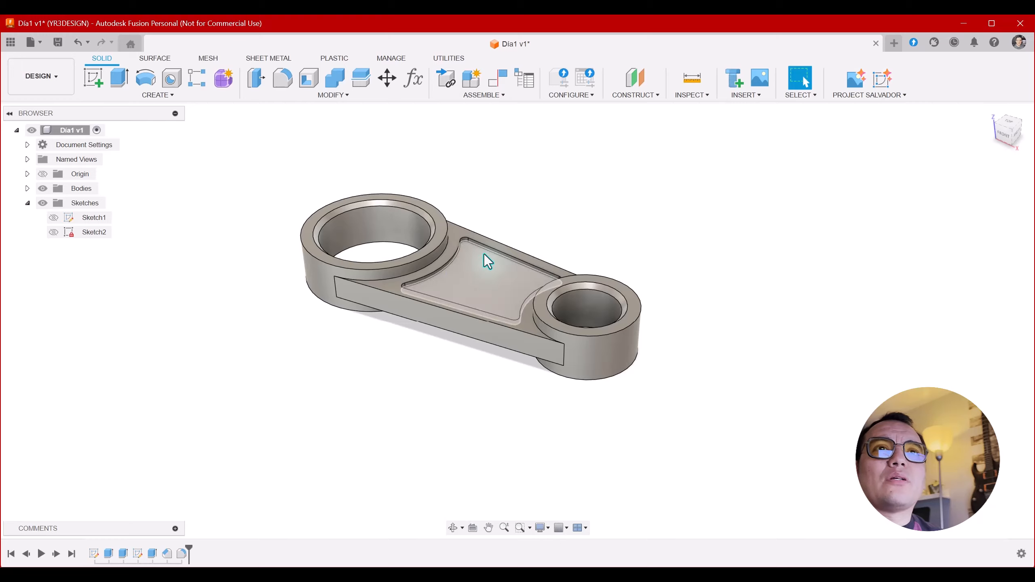
shift+middle_drag(483, 253, 586, 243)
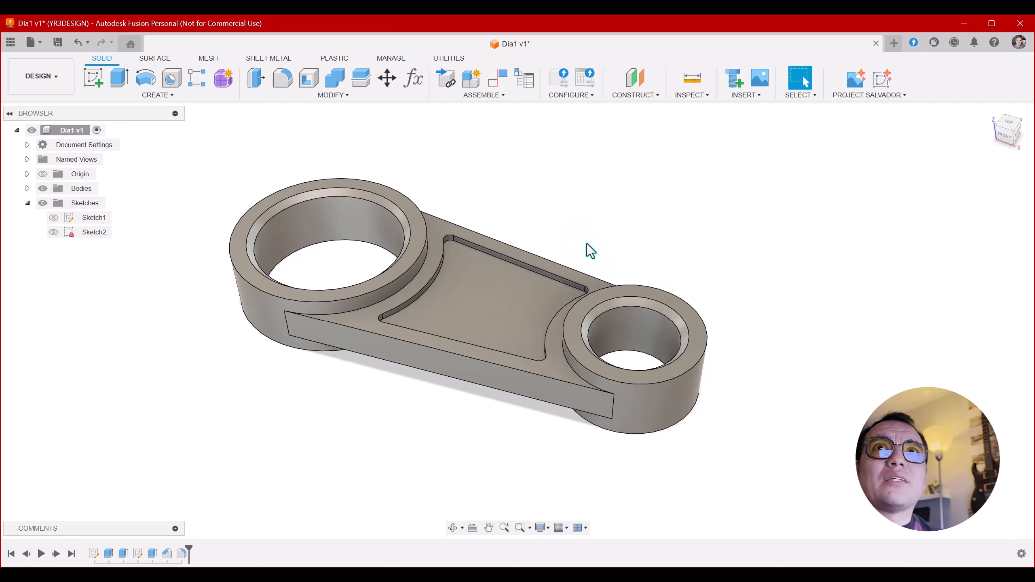
click(160, 95)
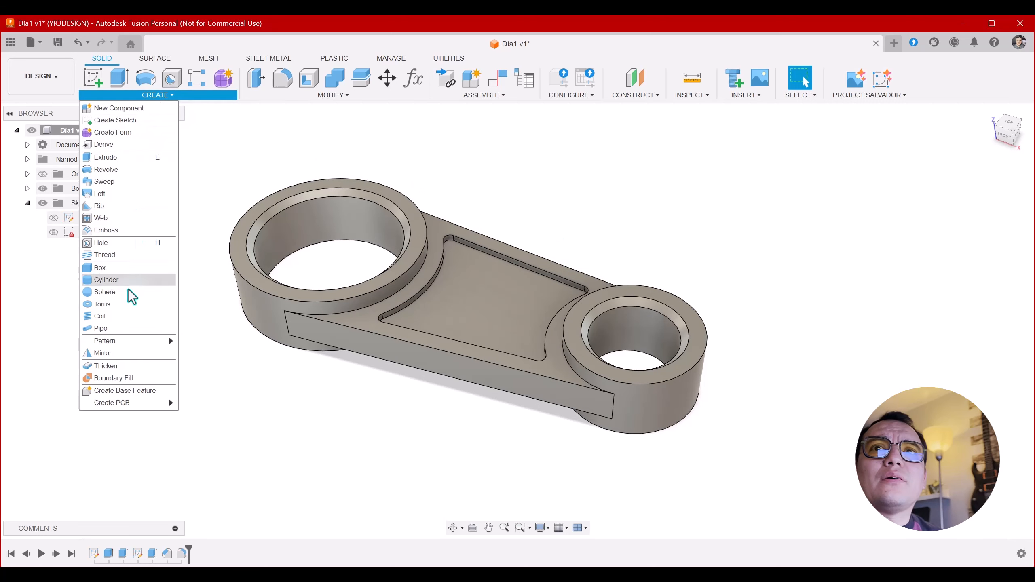
click(121, 353)
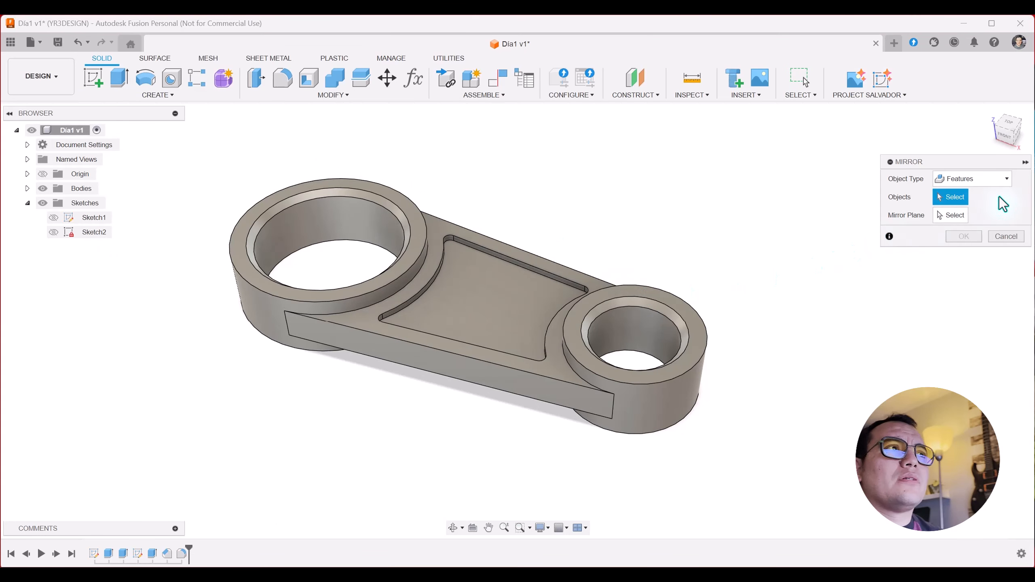
click(960, 179)
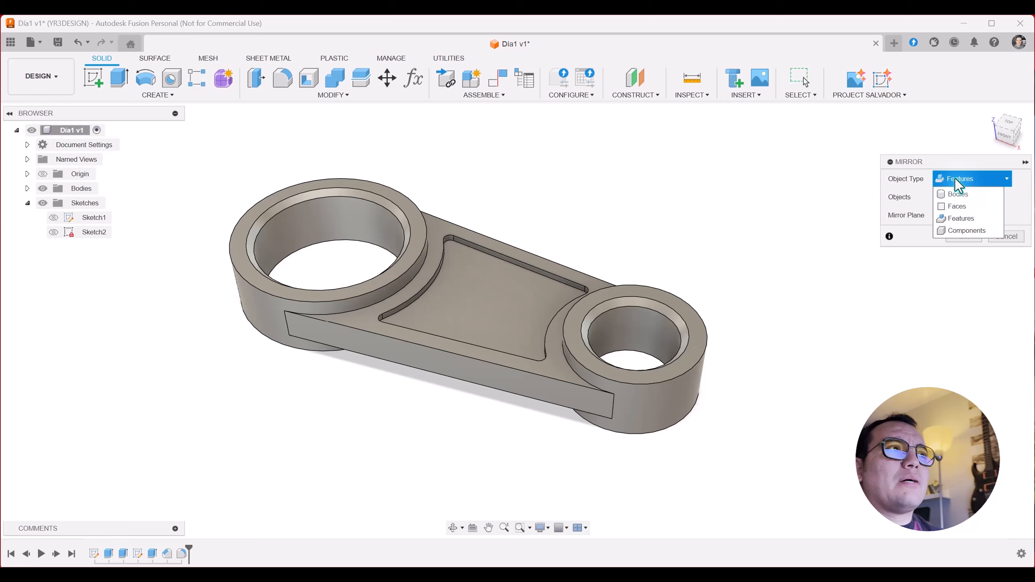
click(962, 218)
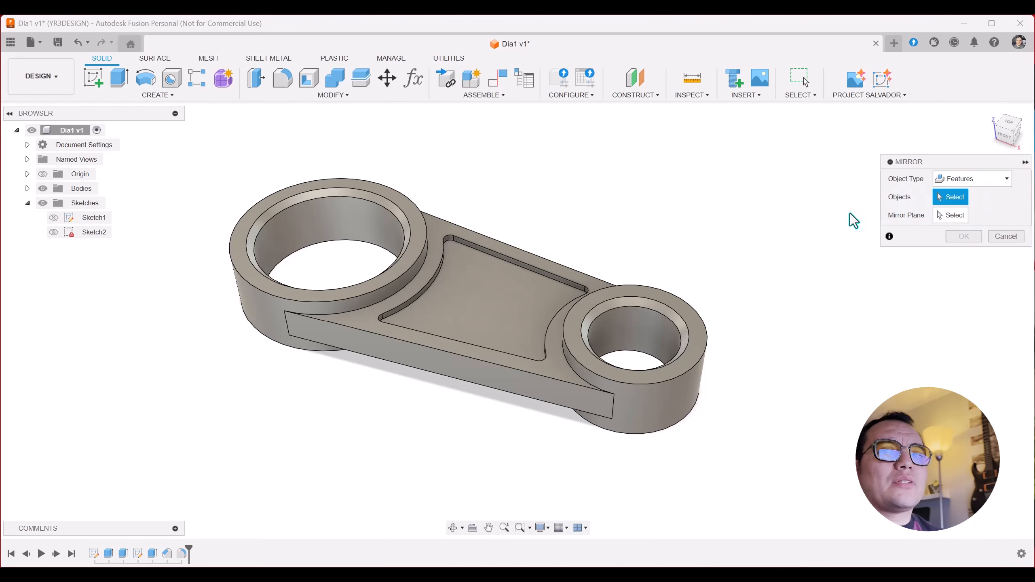
click(181, 554)
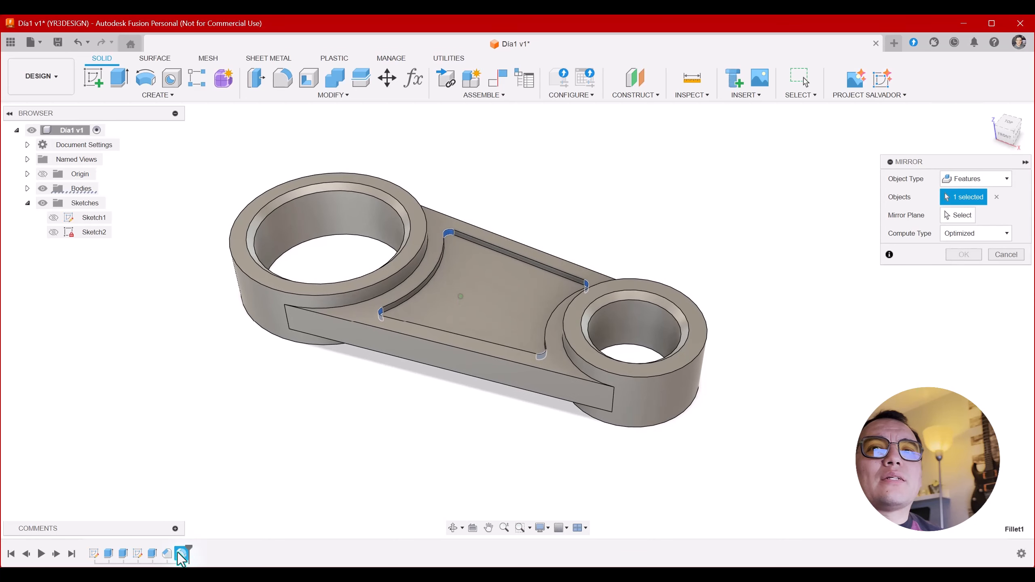
click(167, 554)
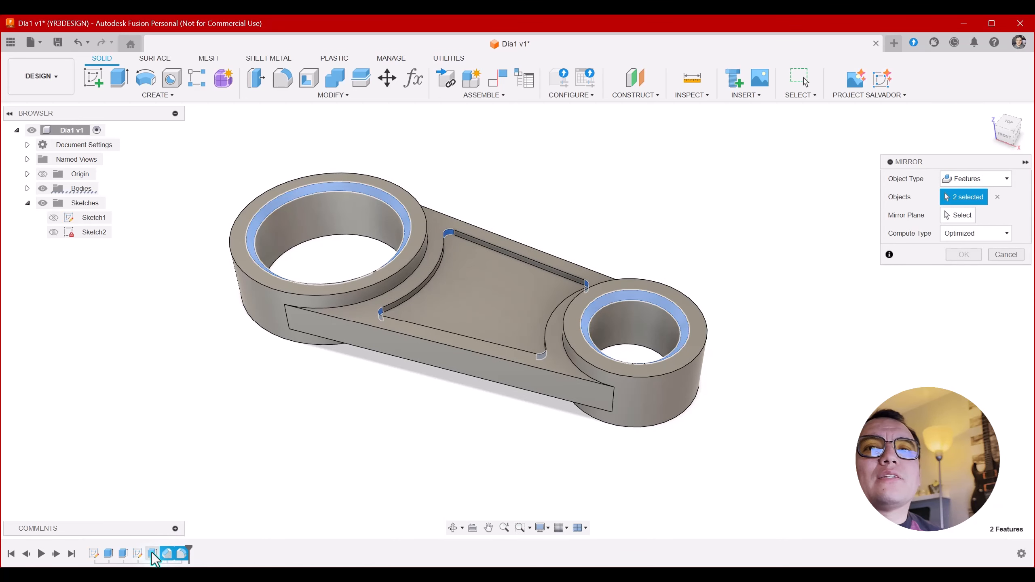
click(152, 553)
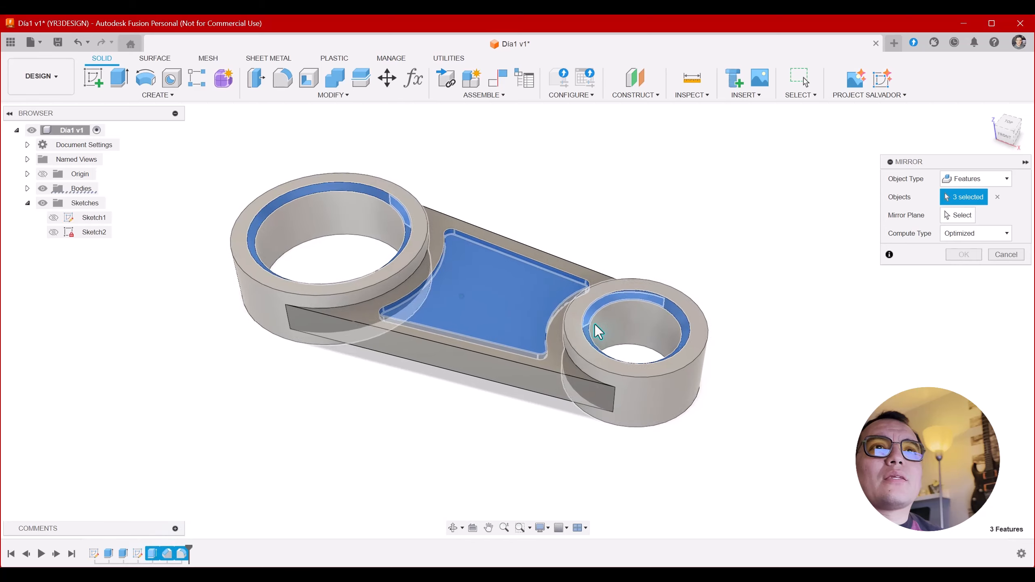
scroll(594, 325, down, 1)
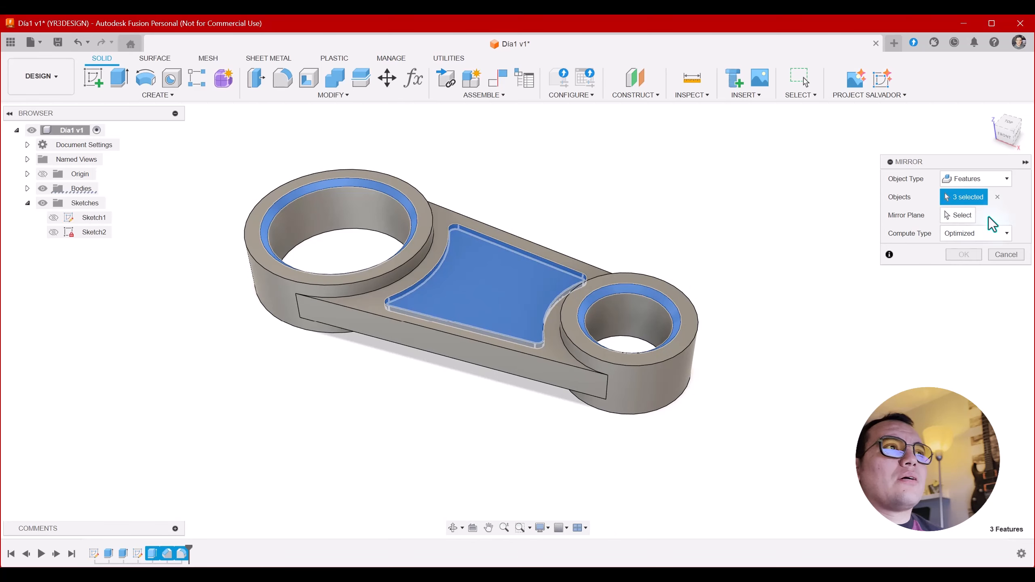
click(968, 215)
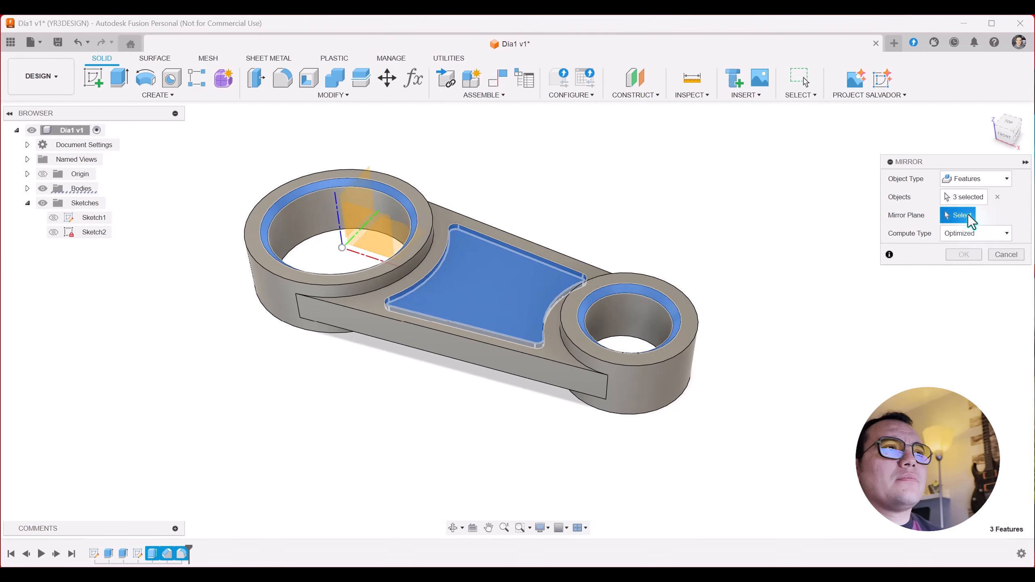
shift+middle_drag(527, 192, 361, 241)
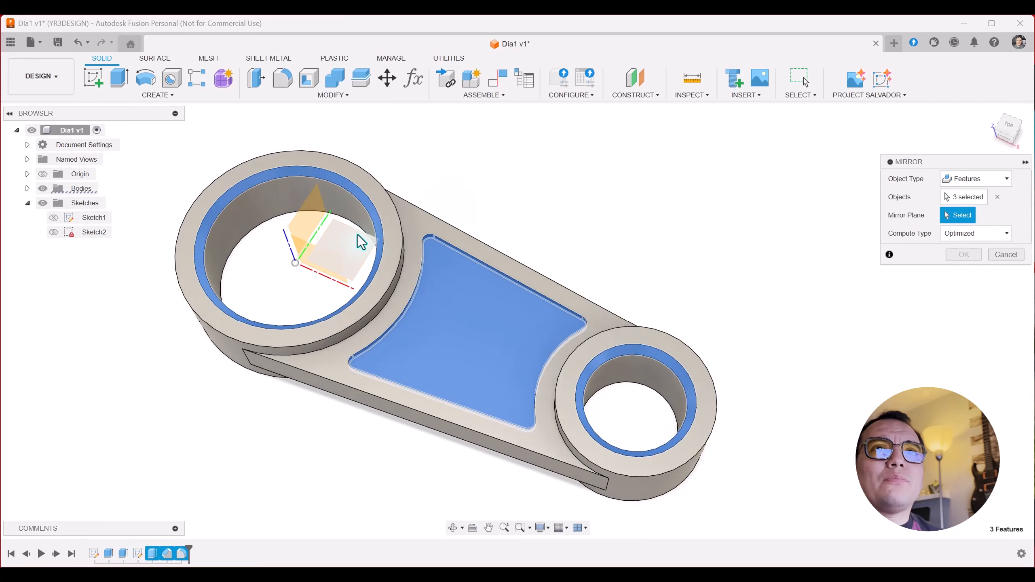
click(358, 244)
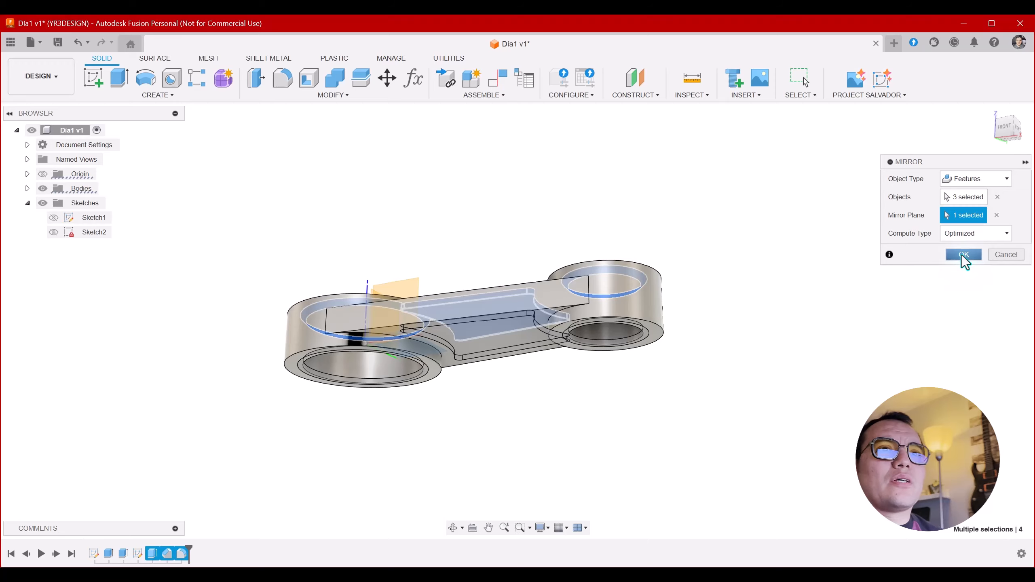
click(962, 256)
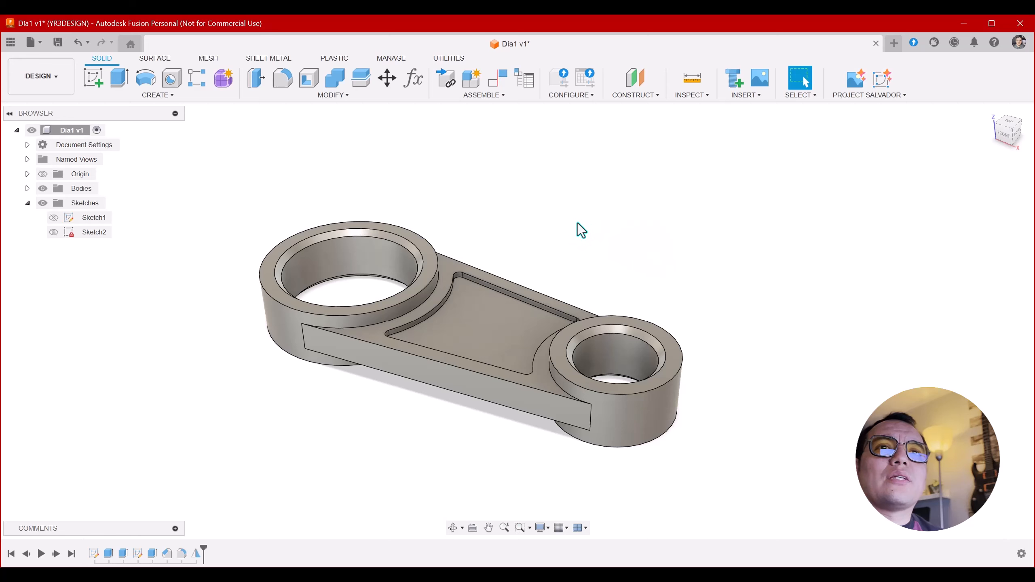
Fillet the outer ring rims, the web's long edges and the pocket rims on both sides with a 1 mm radius
key(f)
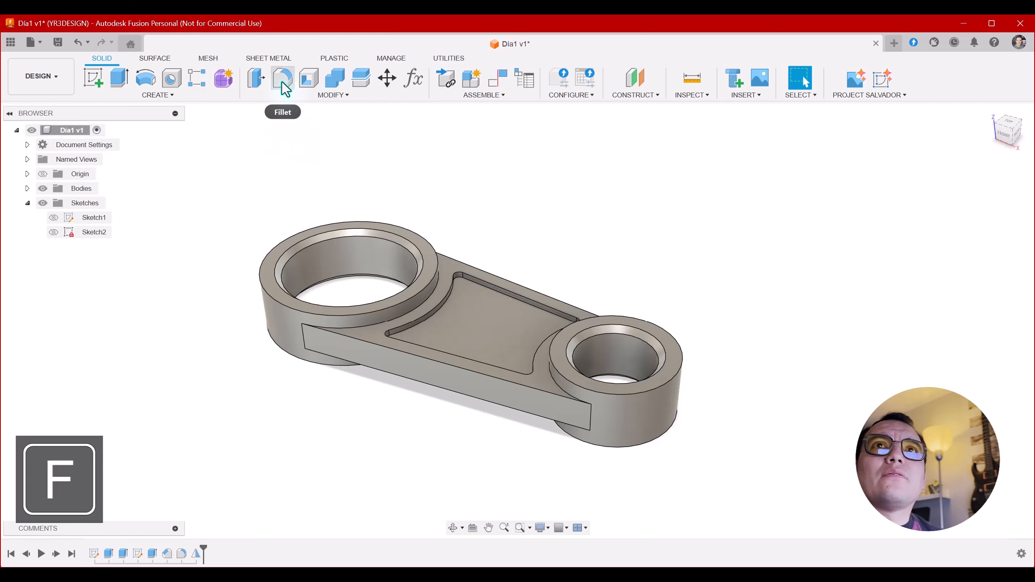
click(282, 81)
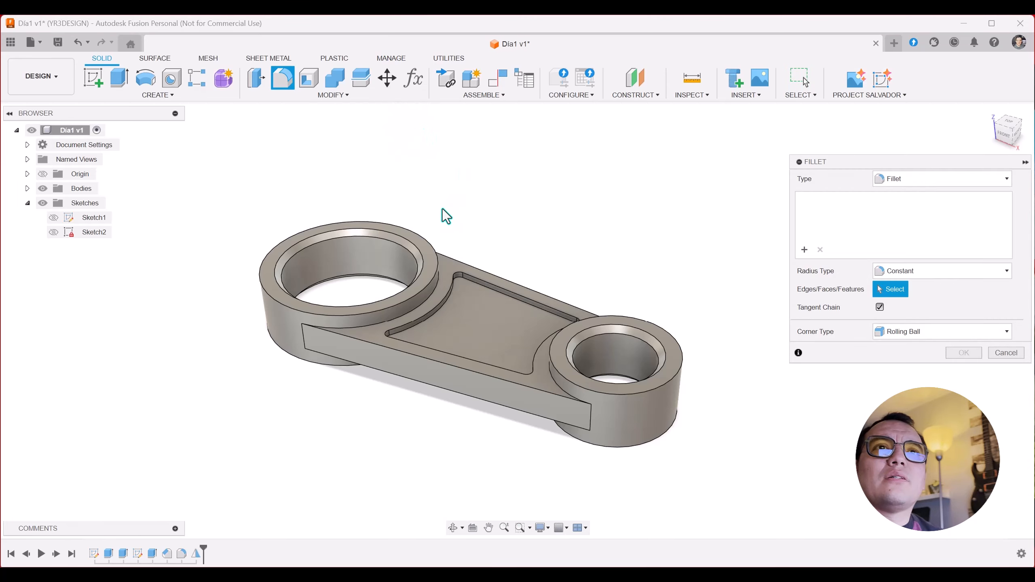
click(426, 239)
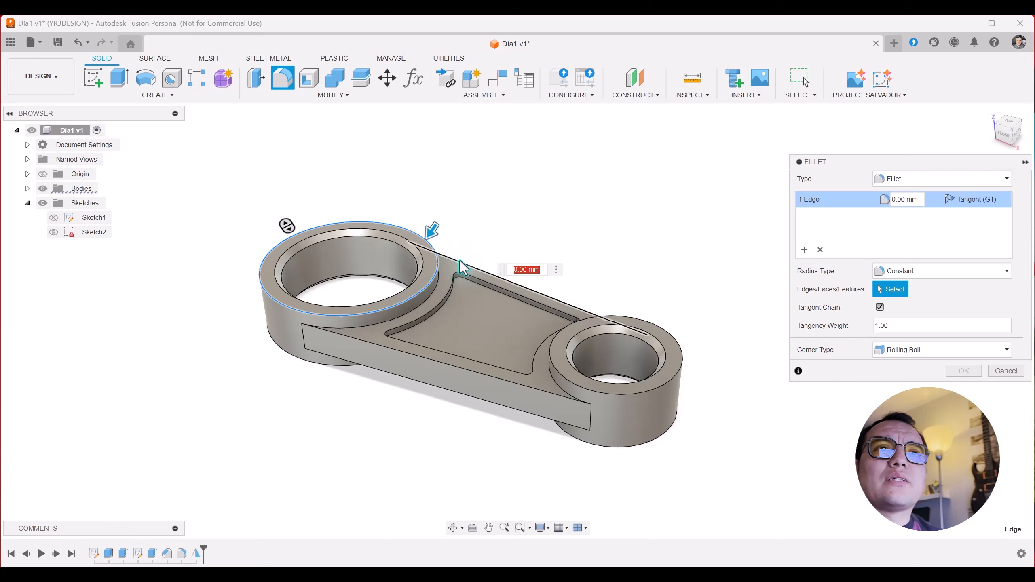
click(459, 262)
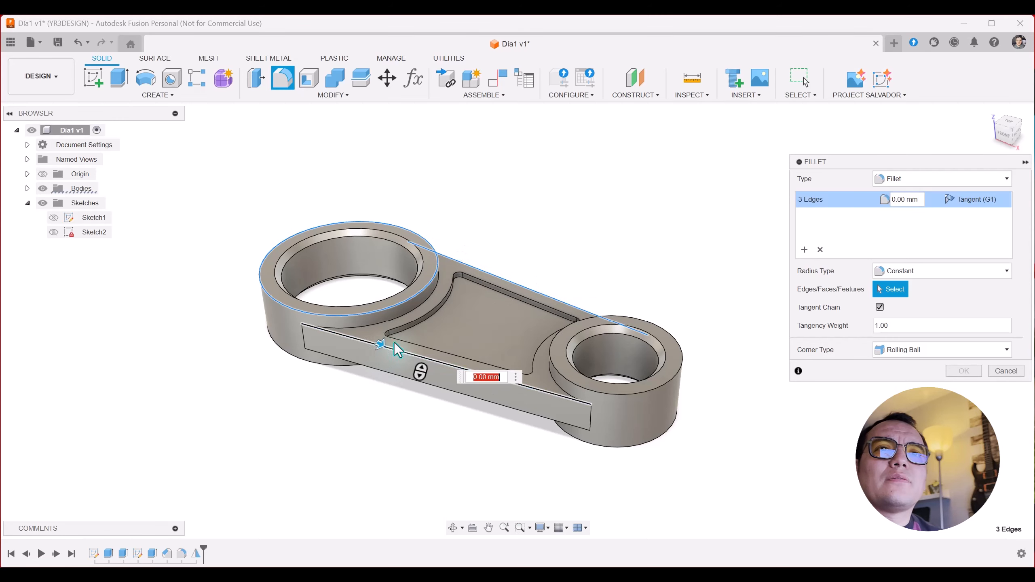
click(422, 316)
click(425, 302)
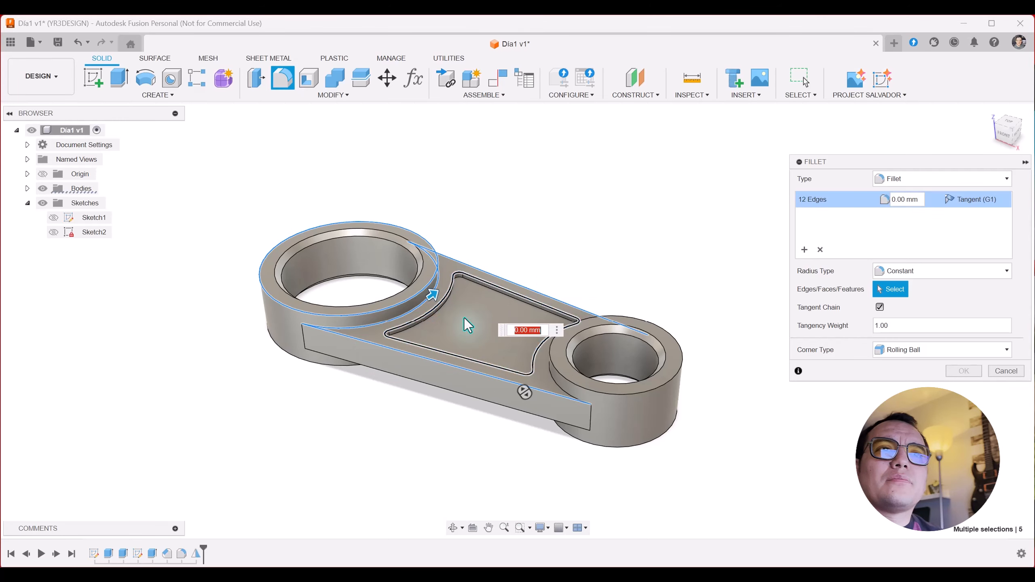
click(558, 371)
click(555, 381)
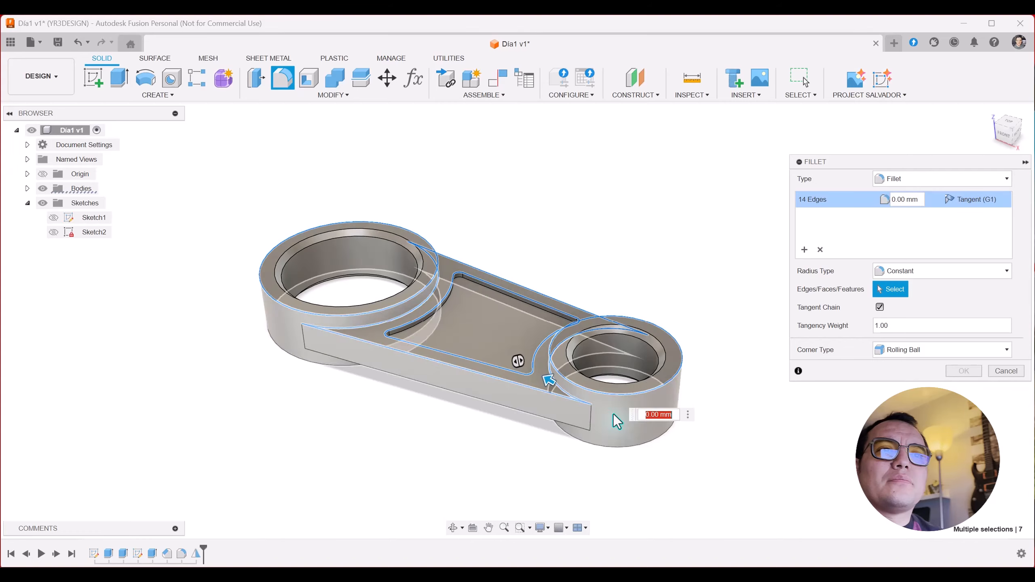
shift+middle_drag(628, 417, 581, 325)
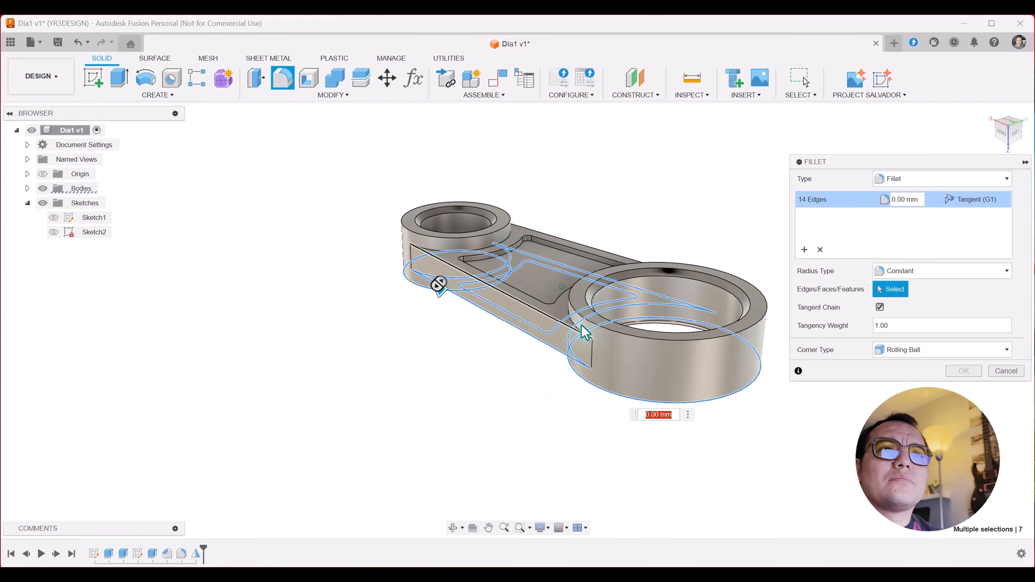
click(572, 309)
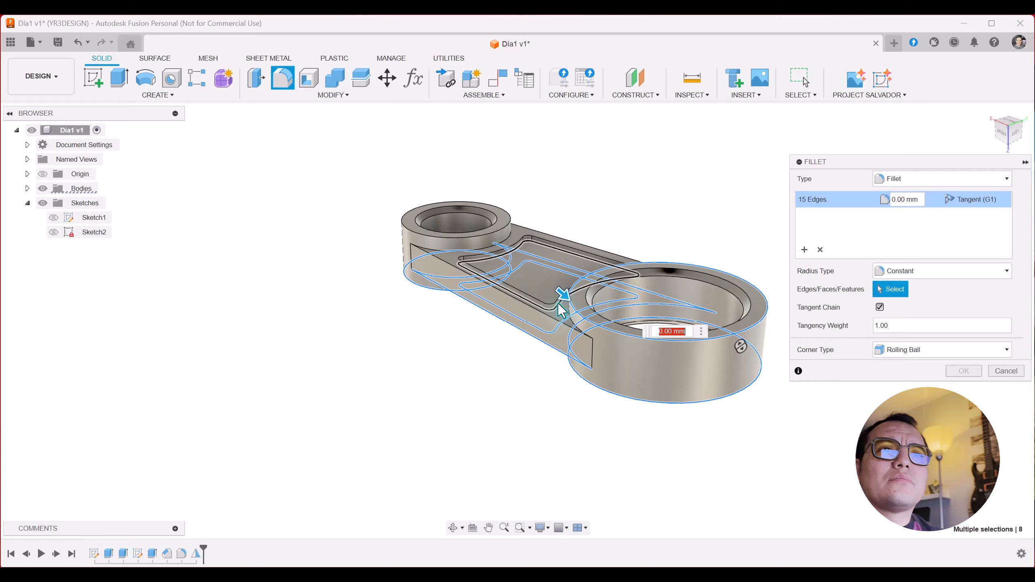
click(531, 302)
click(537, 299)
middle_drag(504, 240, 508, 240)
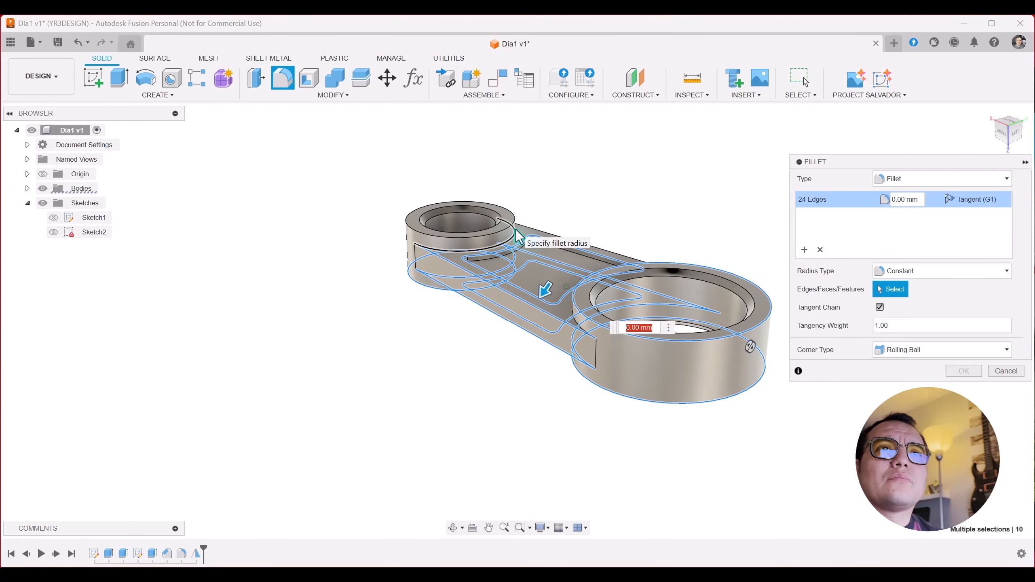
click(515, 232)
click(514, 221)
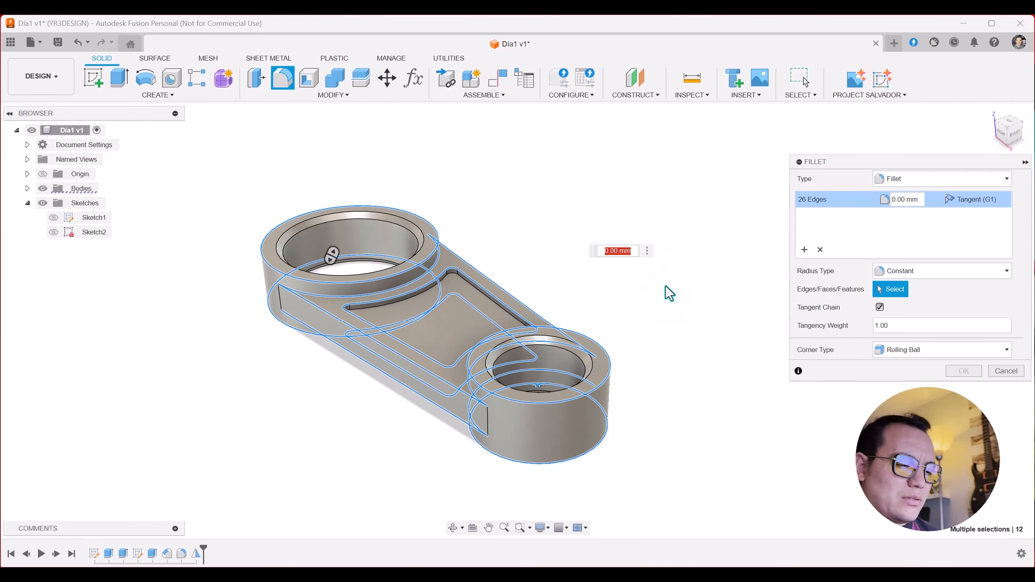
text(1)
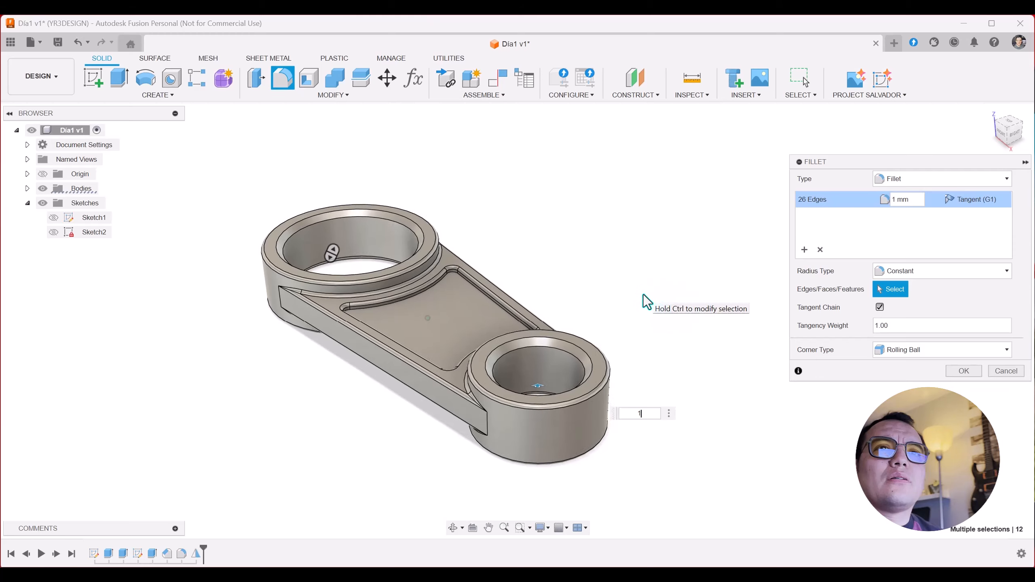
click(962, 371)
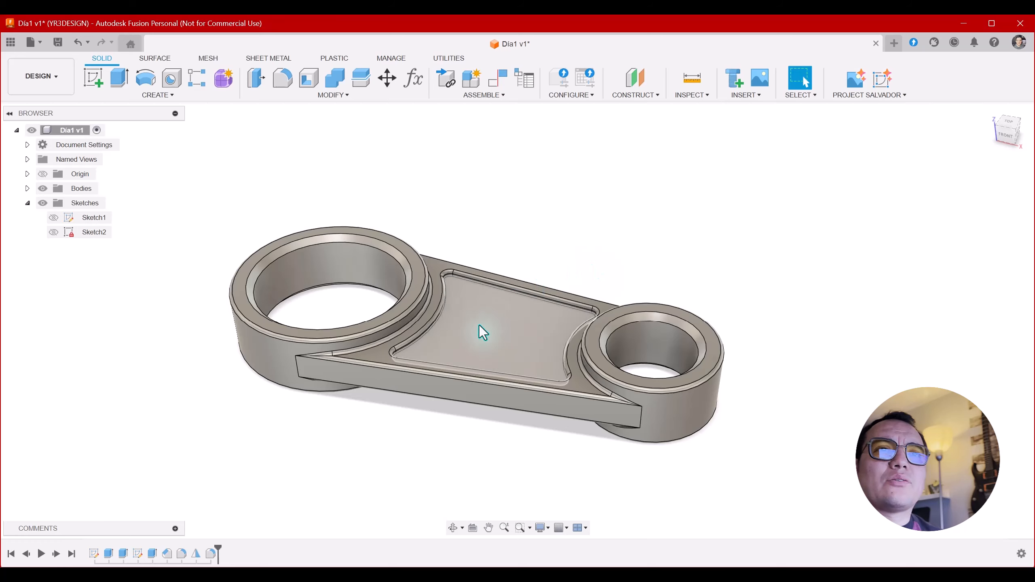
Start a sketch on the web pocket's floor and place a text frame there reading "Part1"
click(479, 327)
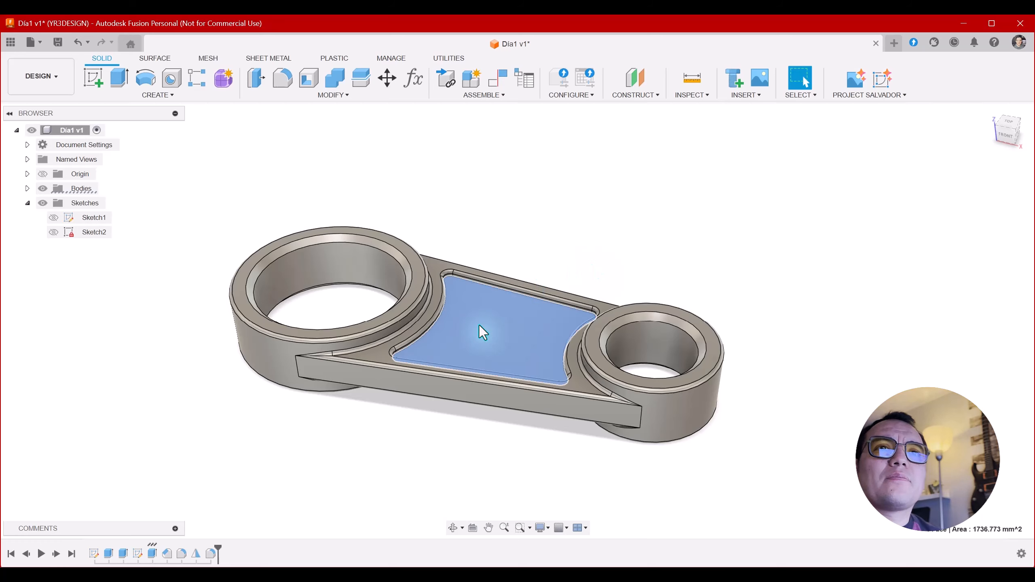
click(94, 79)
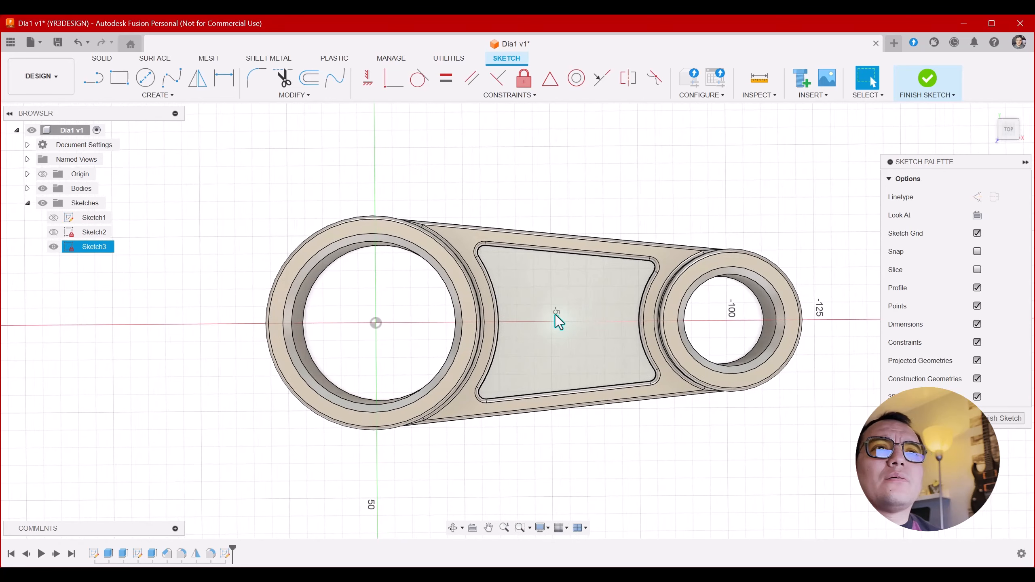
click(165, 94)
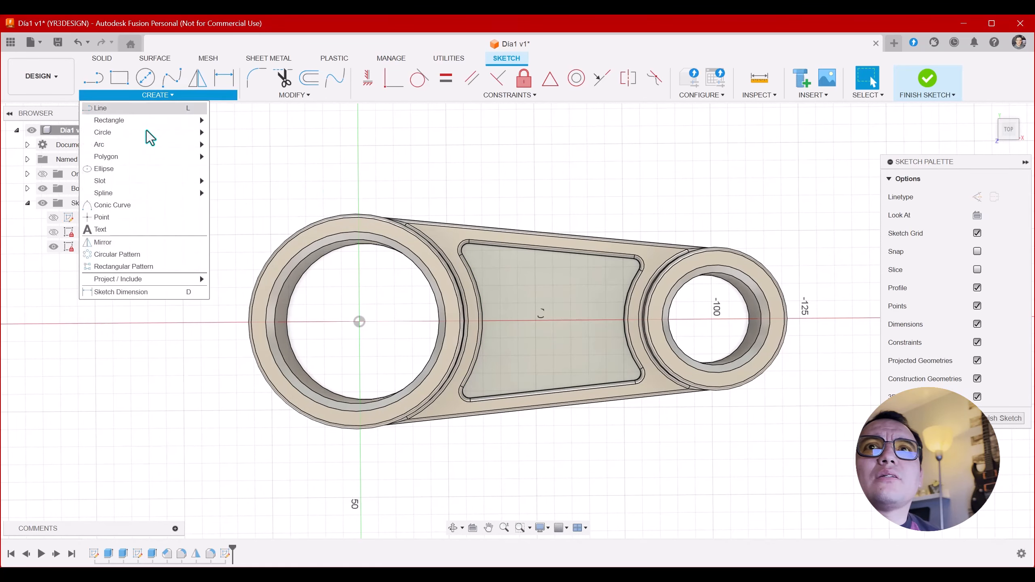
click(109, 229)
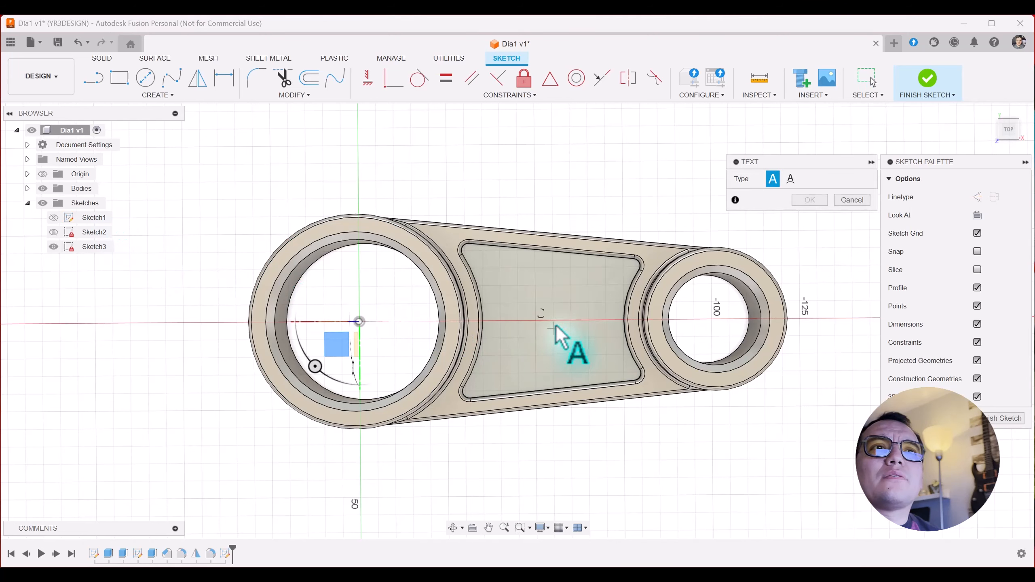
click(502, 290)
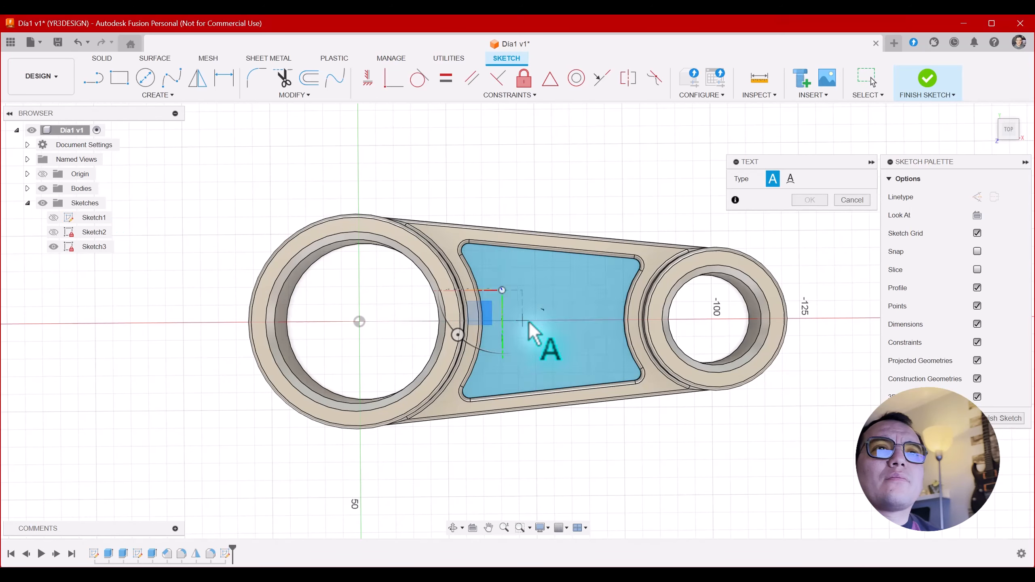
click(608, 346)
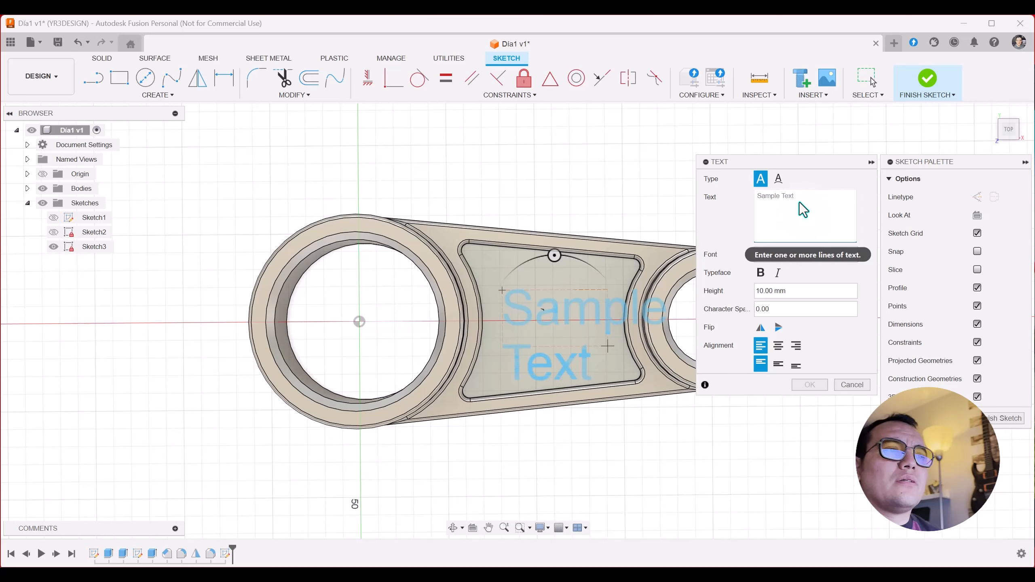
text(Part1)
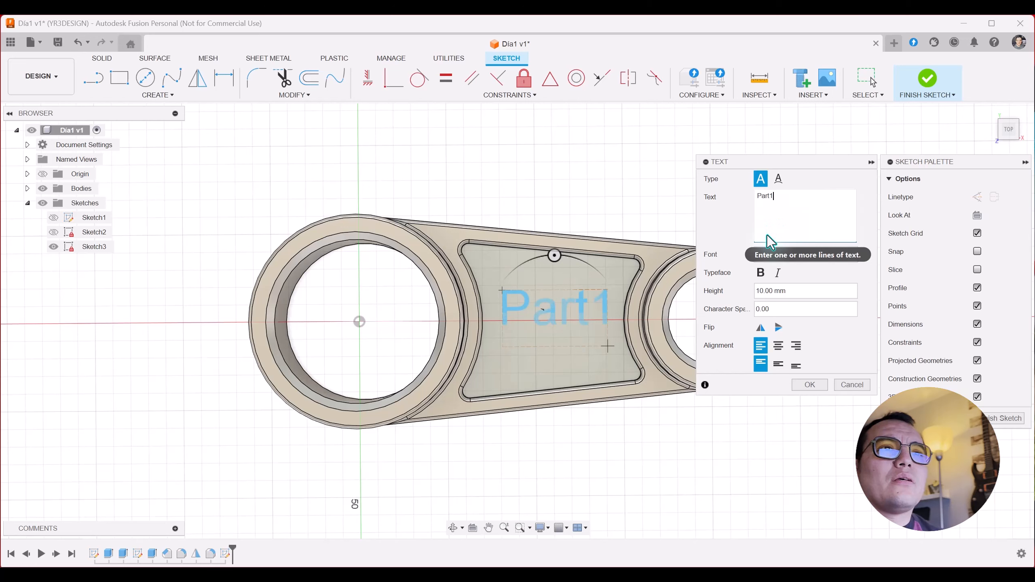
Set the pocket text's font to Bridge OFFicer and its height to 5 mm
click(813, 255)
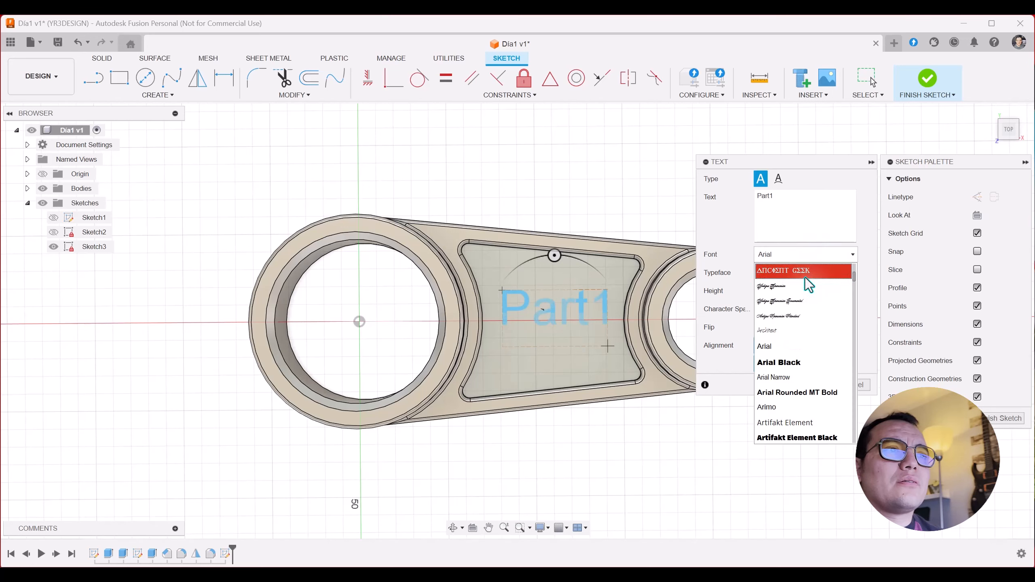
scroll(794, 325, down, 10)
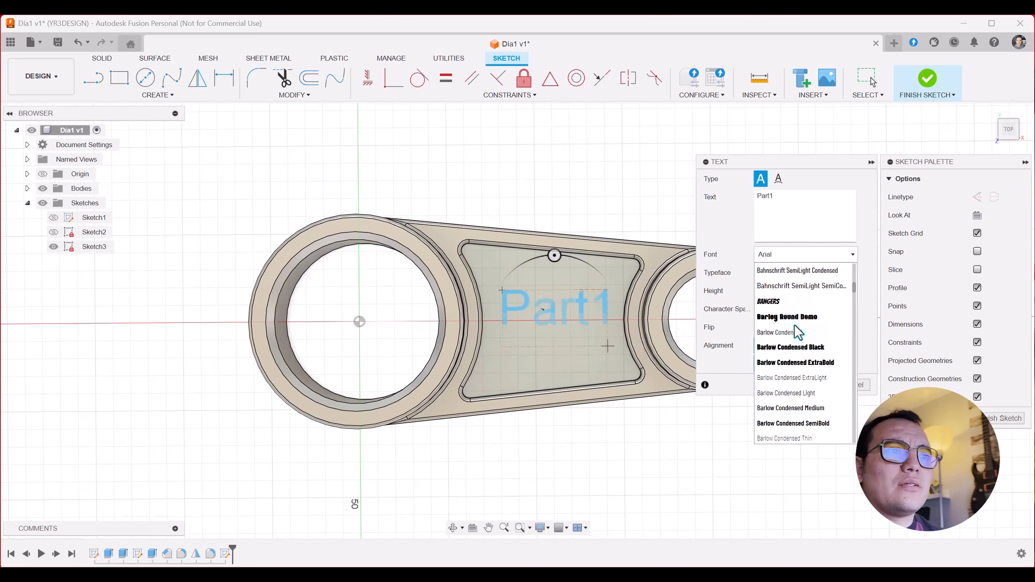
scroll(794, 326, down, 15)
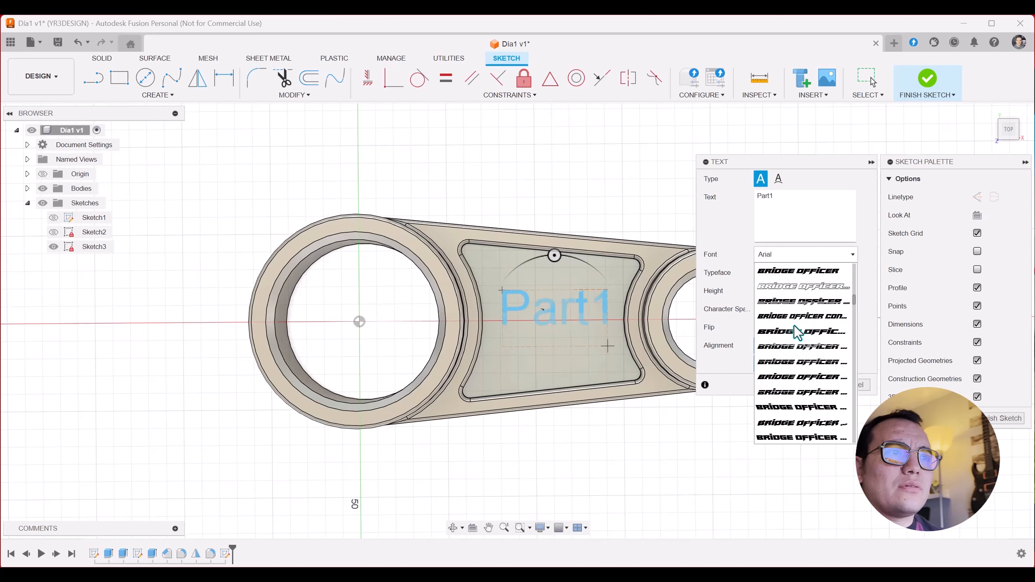
click(800, 271)
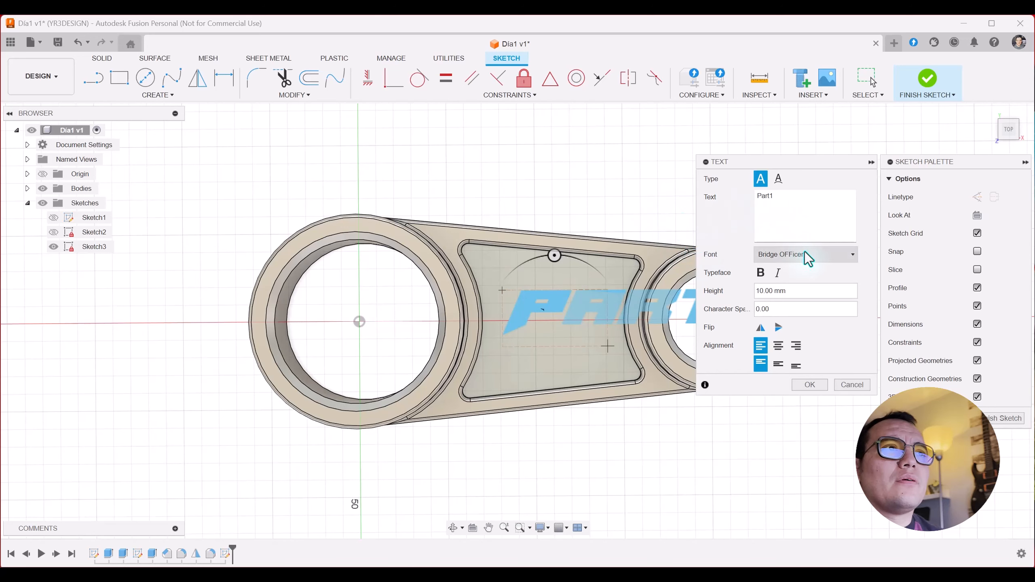
drag(796, 291, 746, 292)
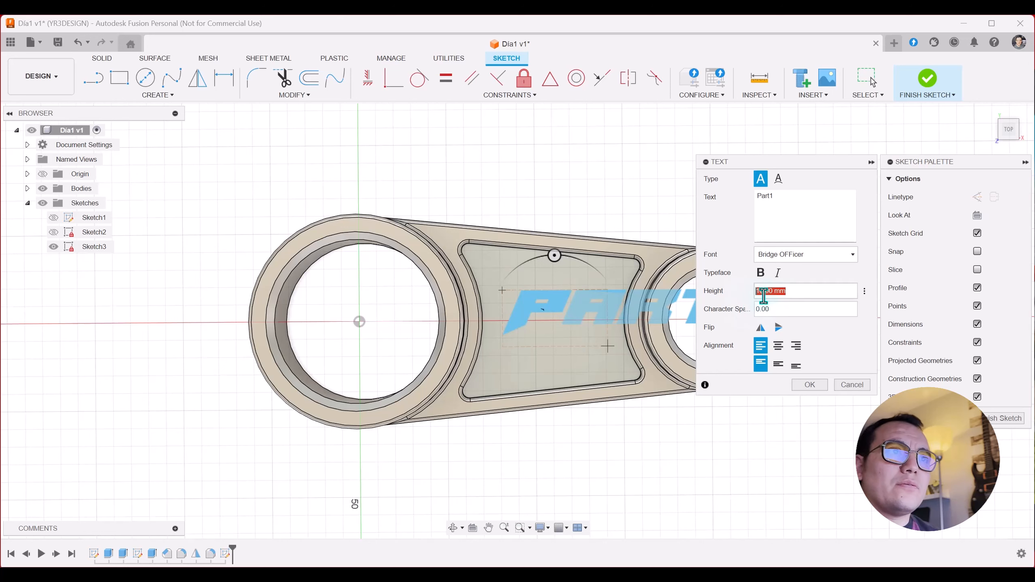
text(5)
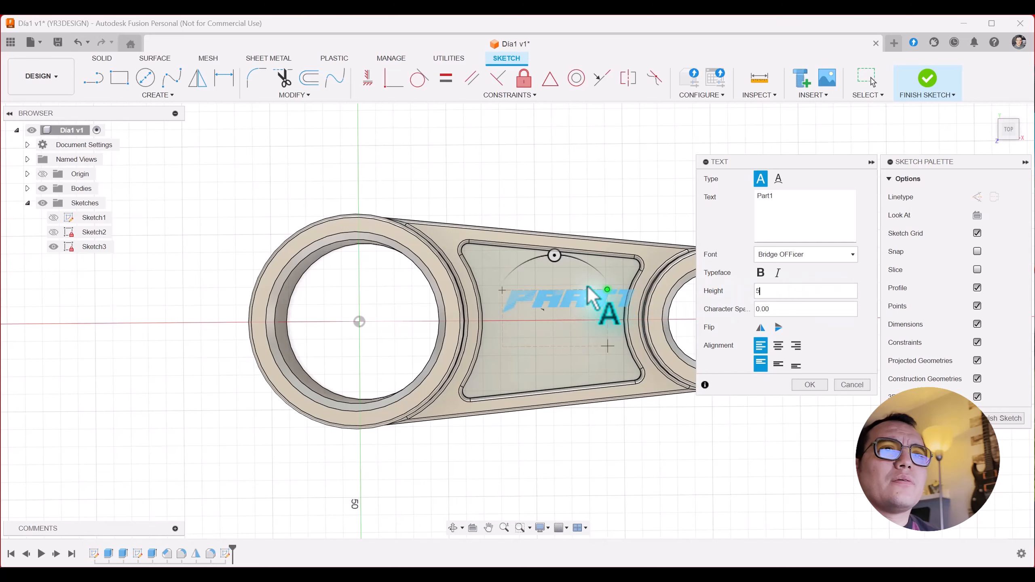
click(809, 384)
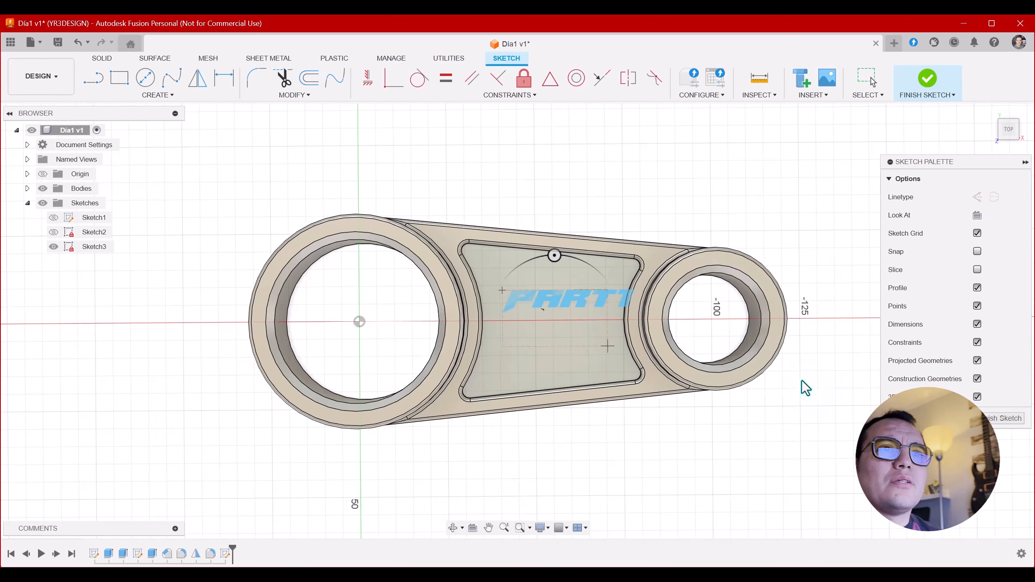
Reposition the text frame's corner and side edge so the lettering sits roughly centred across the pocket
drag(511, 289, 487, 315)
scroll(515, 334, down, 2)
scroll(548, 331, up, 7)
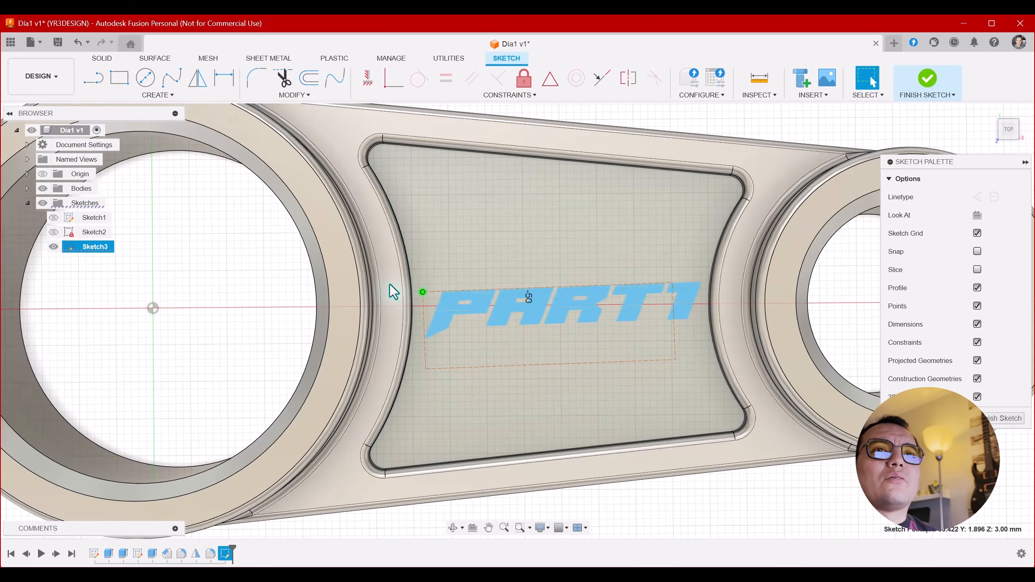
drag(421, 292, 418, 292)
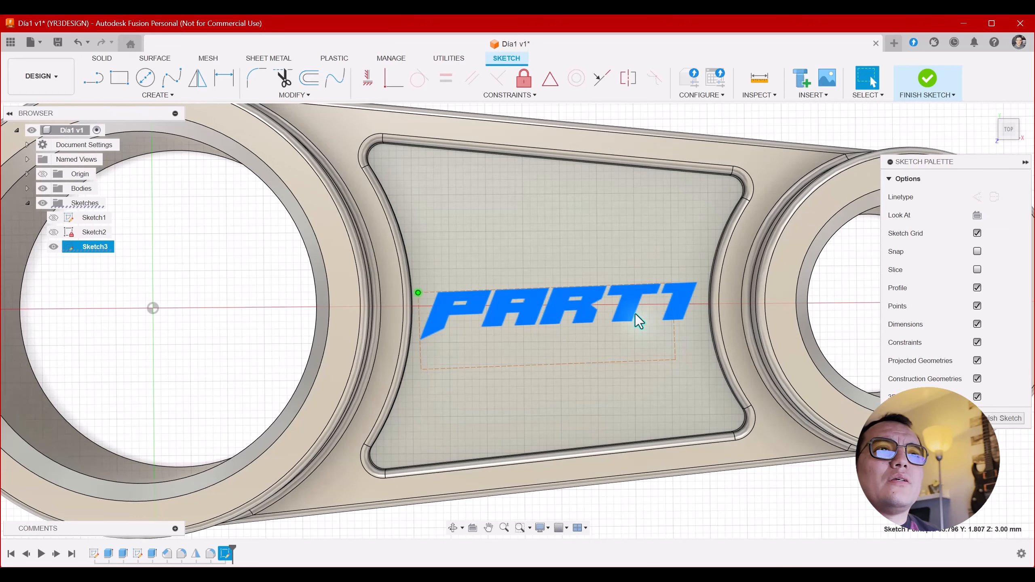
click(677, 336)
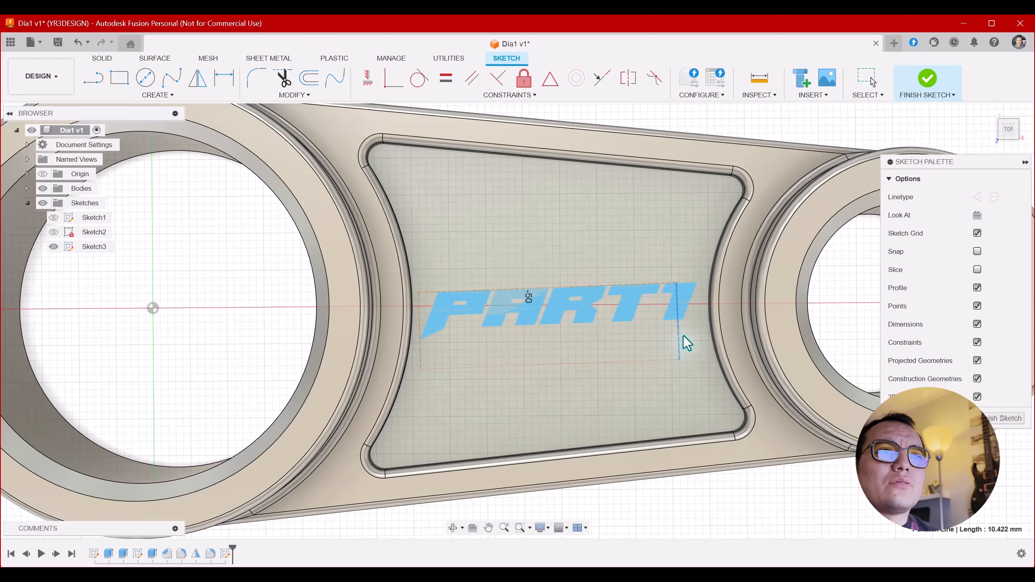
drag(683, 335, 700, 336)
scroll(445, 341, down, 2)
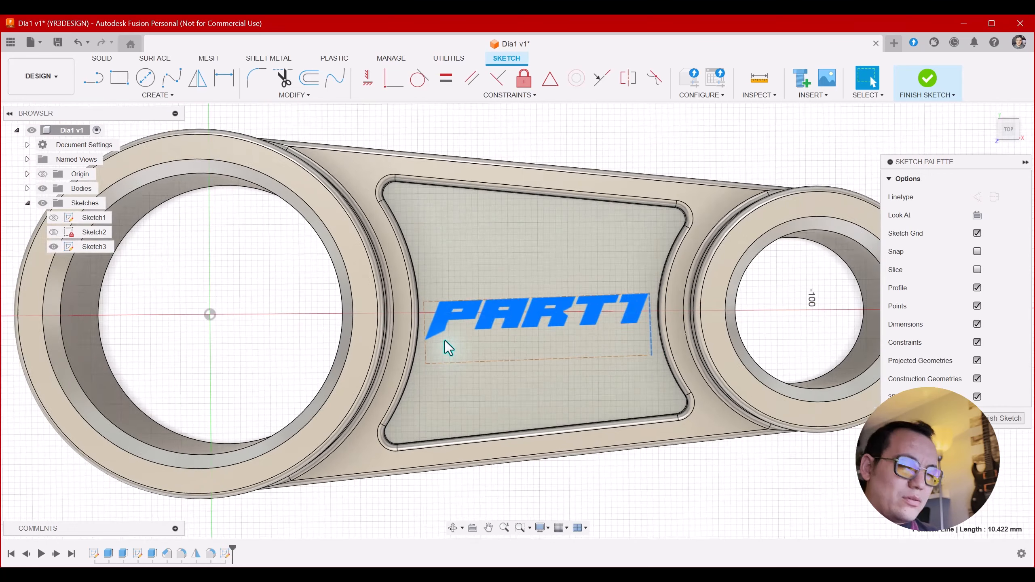
scroll(444, 341, down, 1)
click(664, 469)
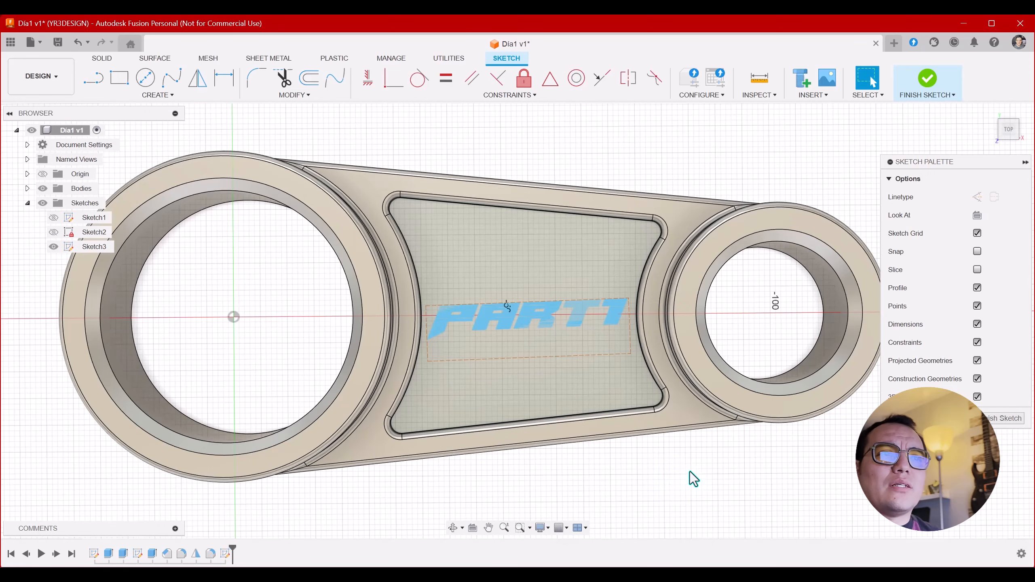
Explode the pocket text into sketch curves and finish the sketch
key(Escape)
click(551, 318)
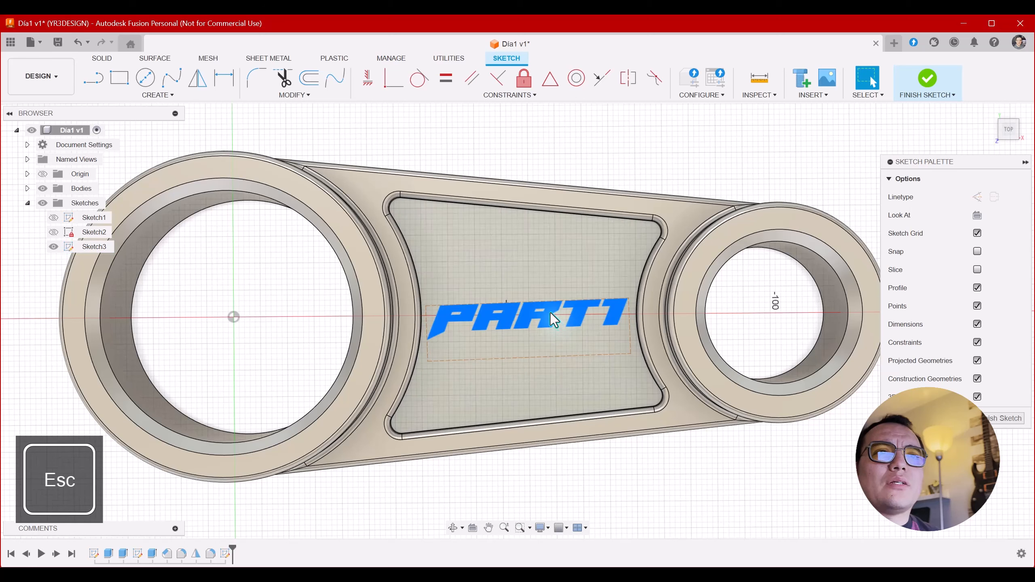
right_click(550, 317)
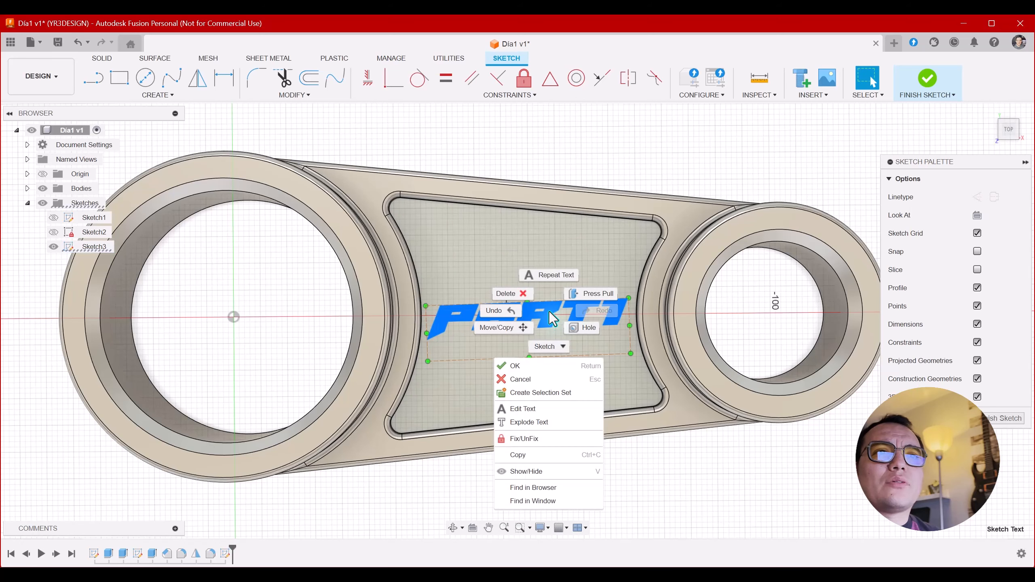
click(529, 422)
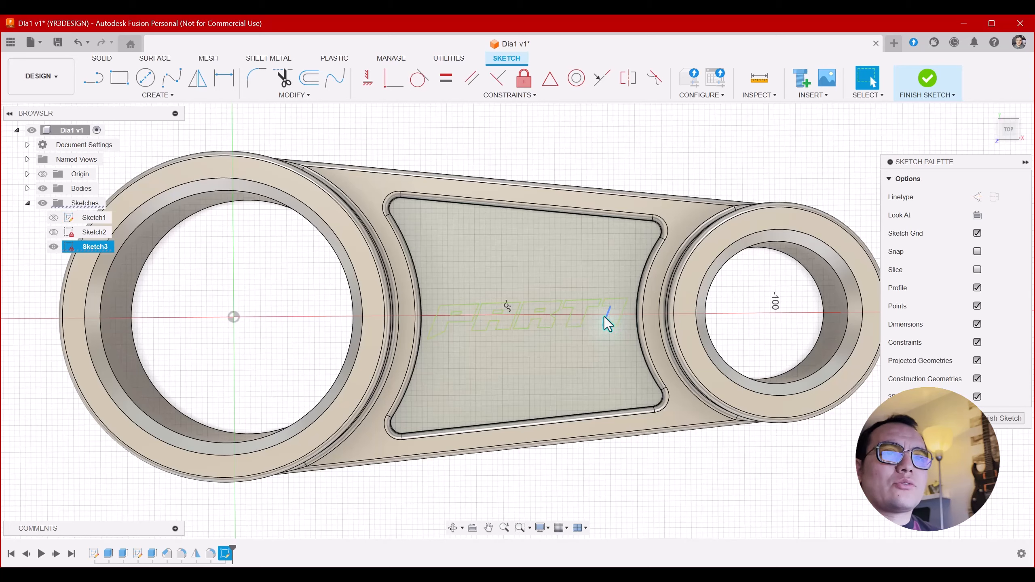
scroll(525, 320, down, 2)
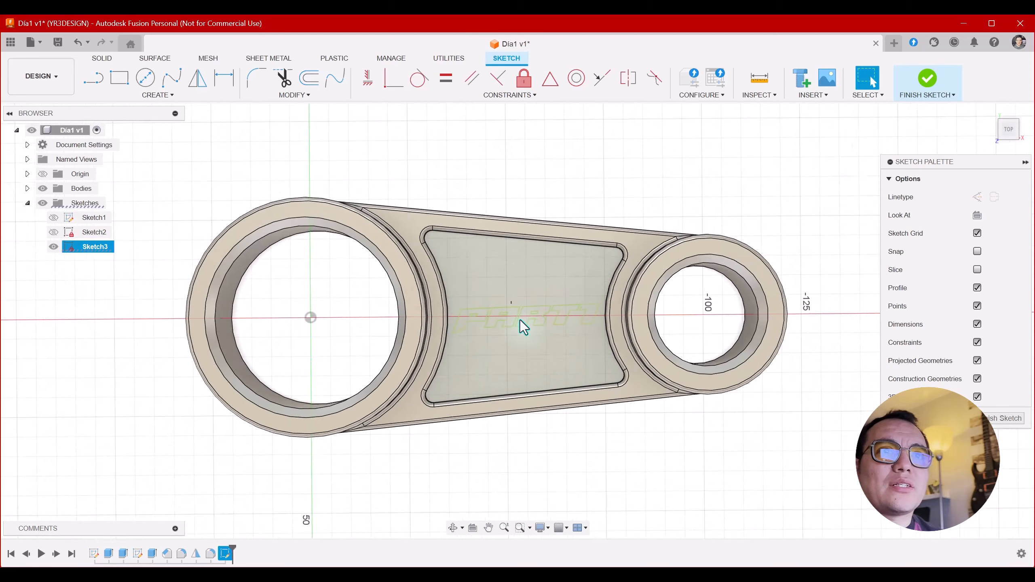
scroll(522, 326, up, 3)
shift+middle_drag(524, 346, 668, 256)
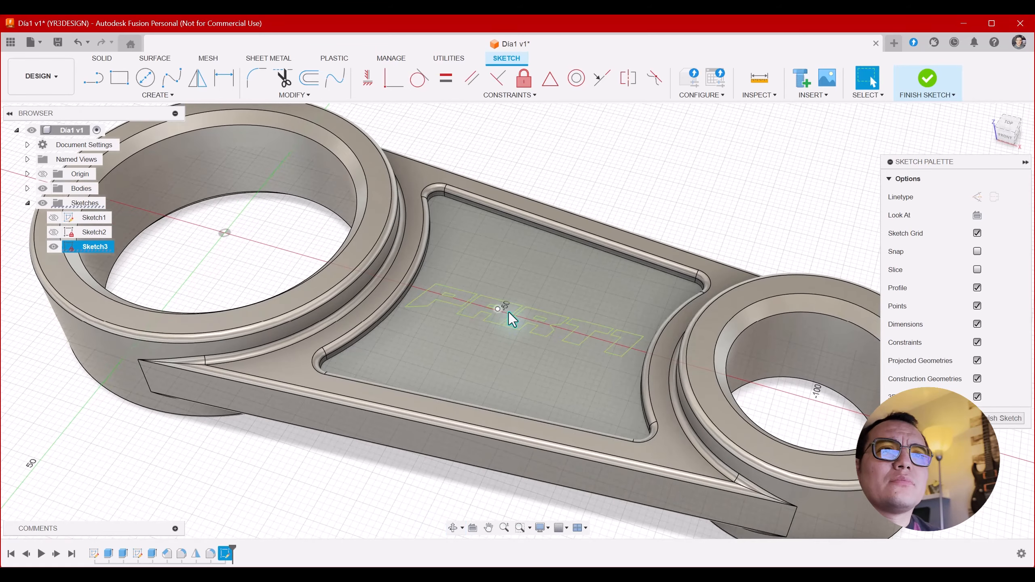
click(992, 420)
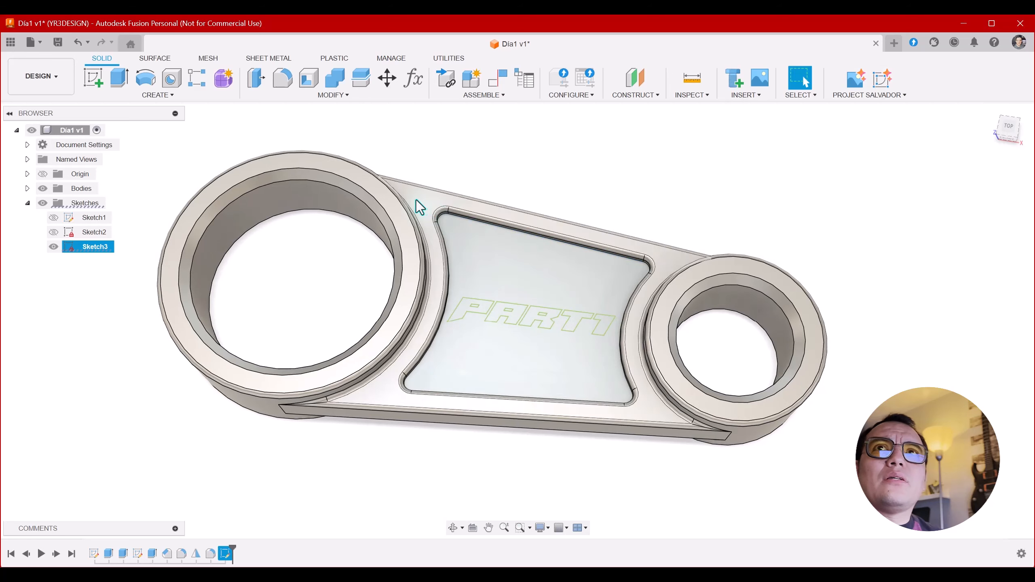
Extrude the five character profiles of the pocket text 0.3 mm upward, joined to the link body
click(119, 81)
key(e)
scroll(484, 322, up, 4)
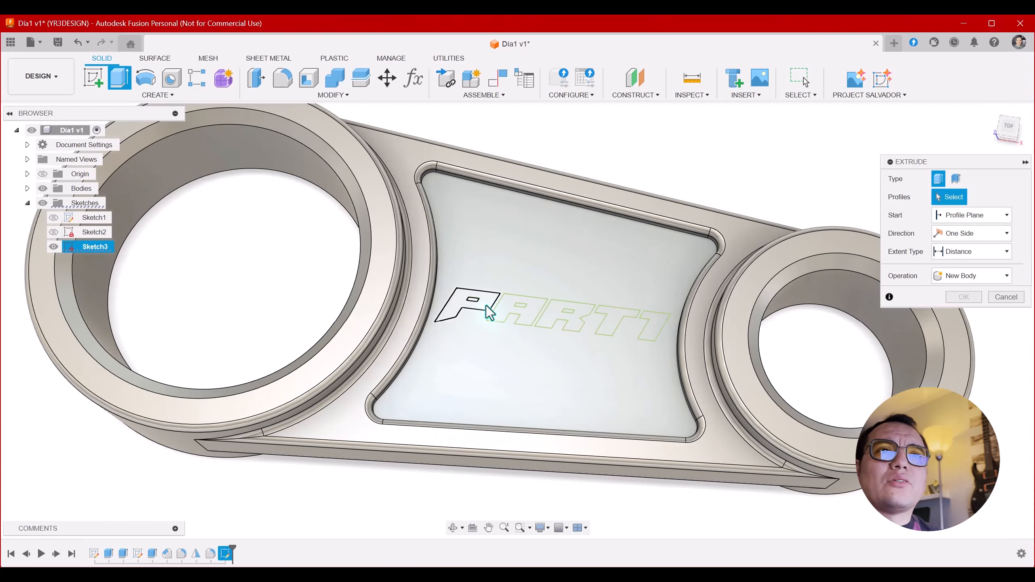
click(489, 313)
click(510, 312)
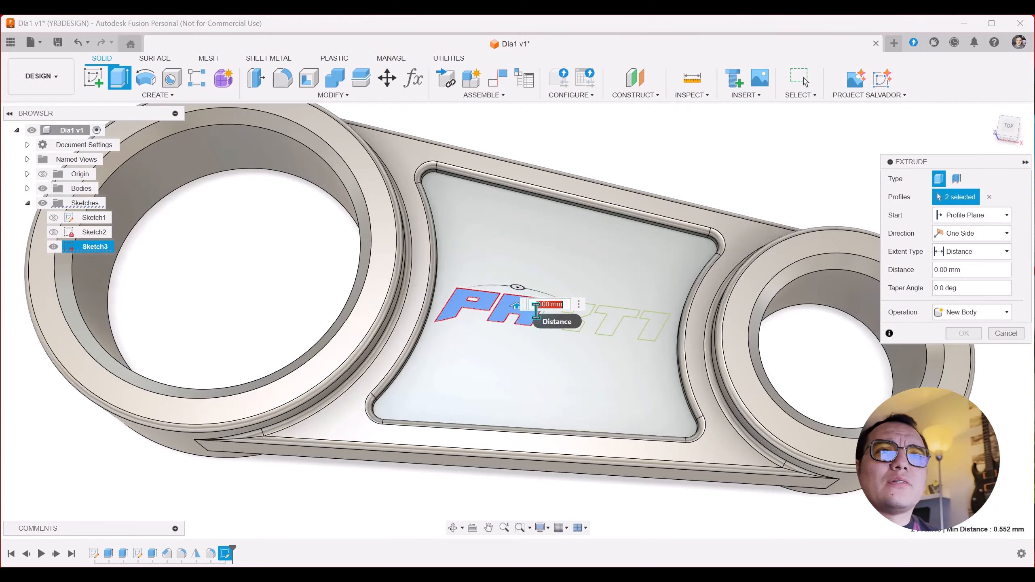
click(558, 318)
click(611, 329)
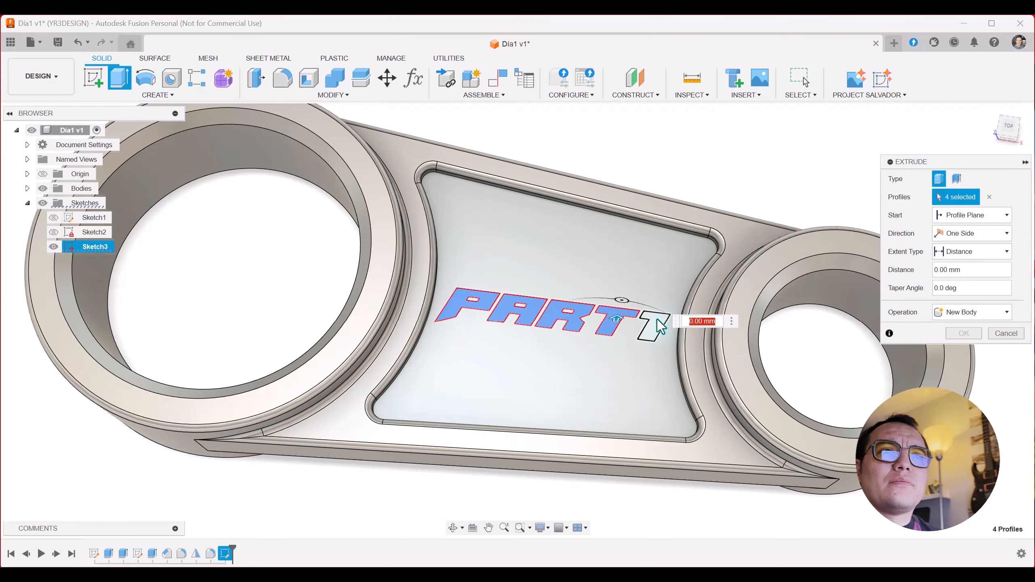
click(657, 320)
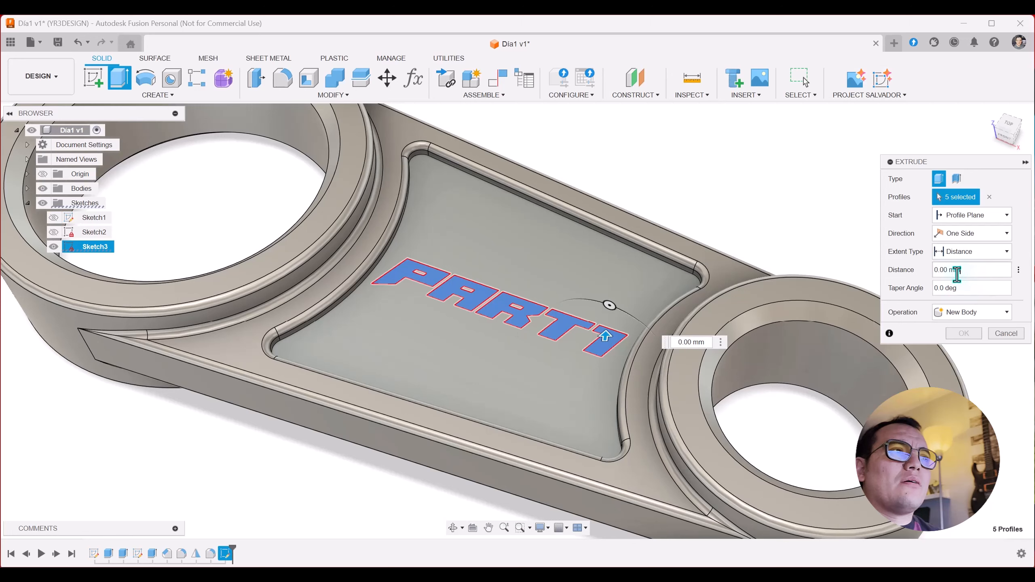
click(956, 270)
key(BackSpace)
text(.)
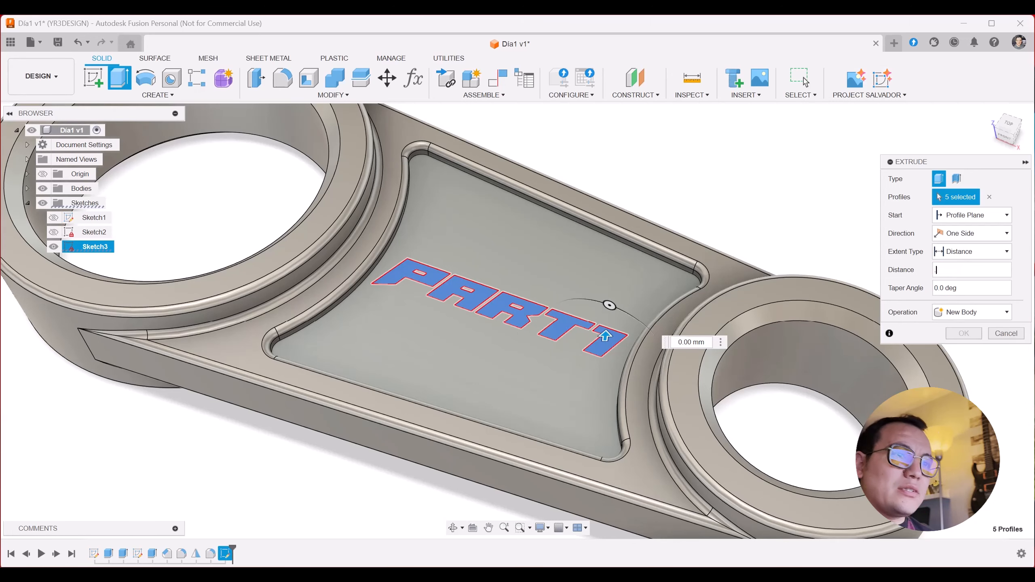
text(3)
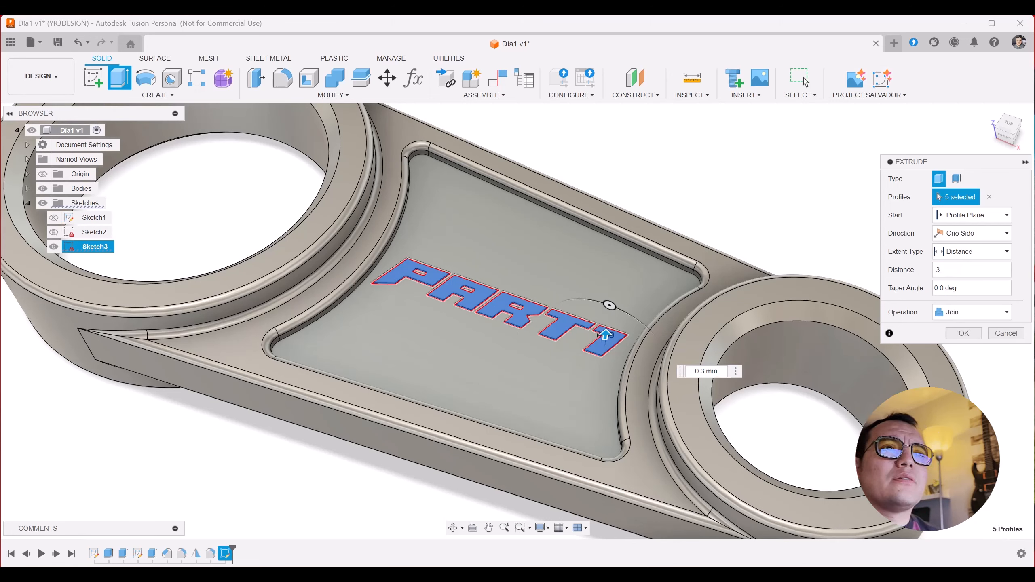
click(962, 334)
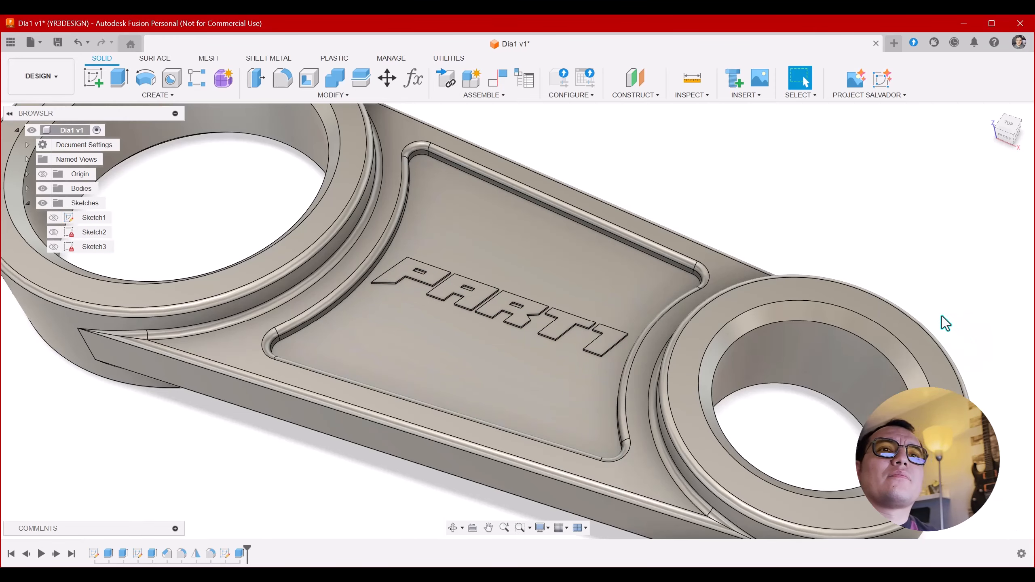
Fillet the top faces of the five raised PART1 characters with a 0.1 mm radius
scroll(694, 268, up, 4)
scroll(687, 267, up, 5)
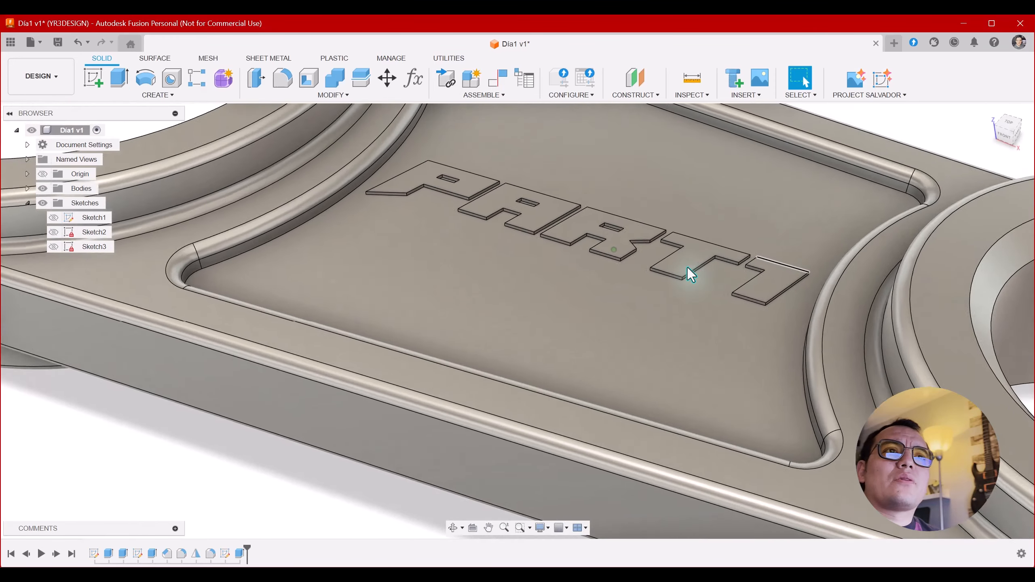
scroll(689, 270, down, 2)
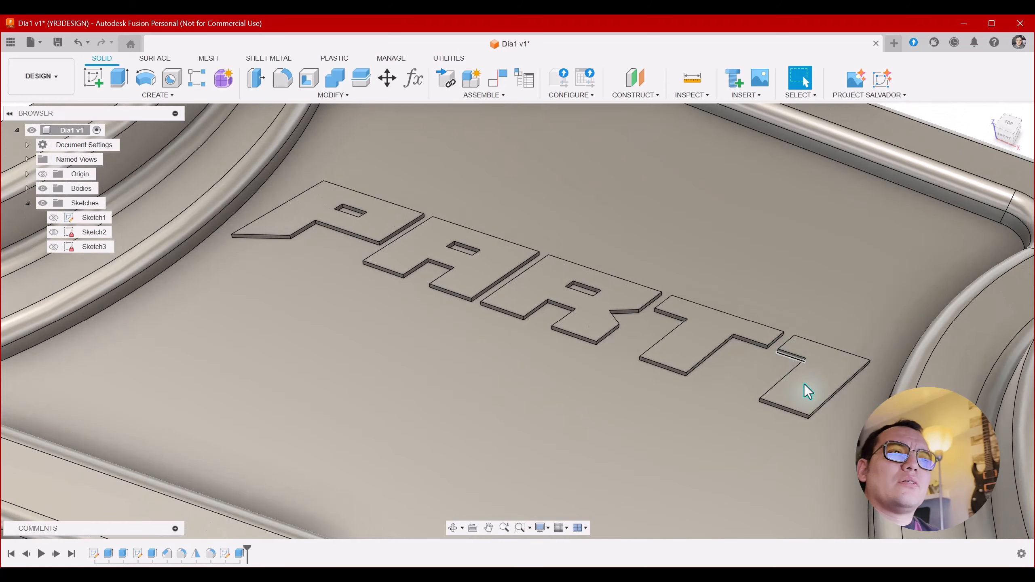
click(814, 395)
shift+click(688, 346)
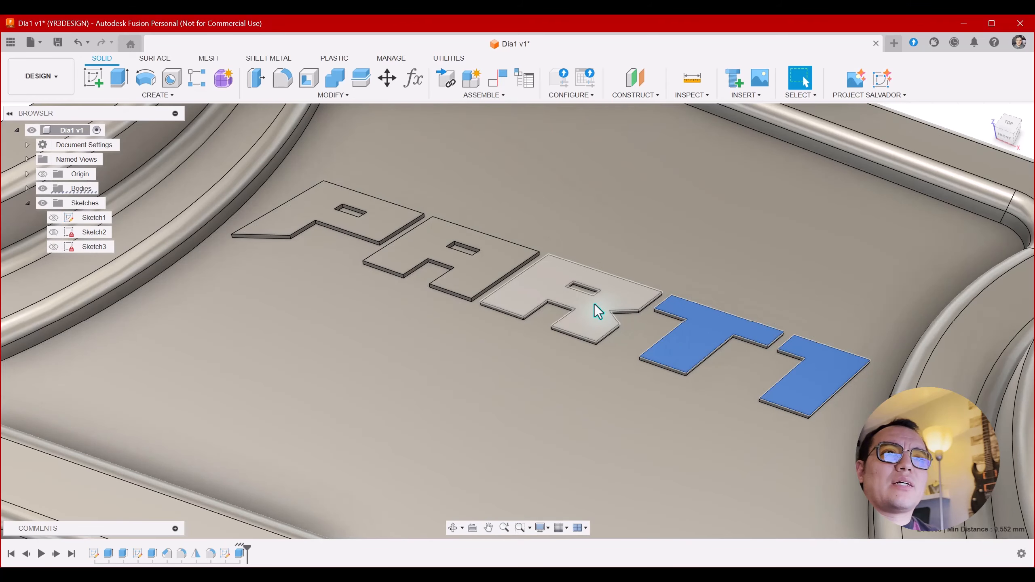
shift+click(537, 286)
shift+click(459, 263)
shift+click(372, 226)
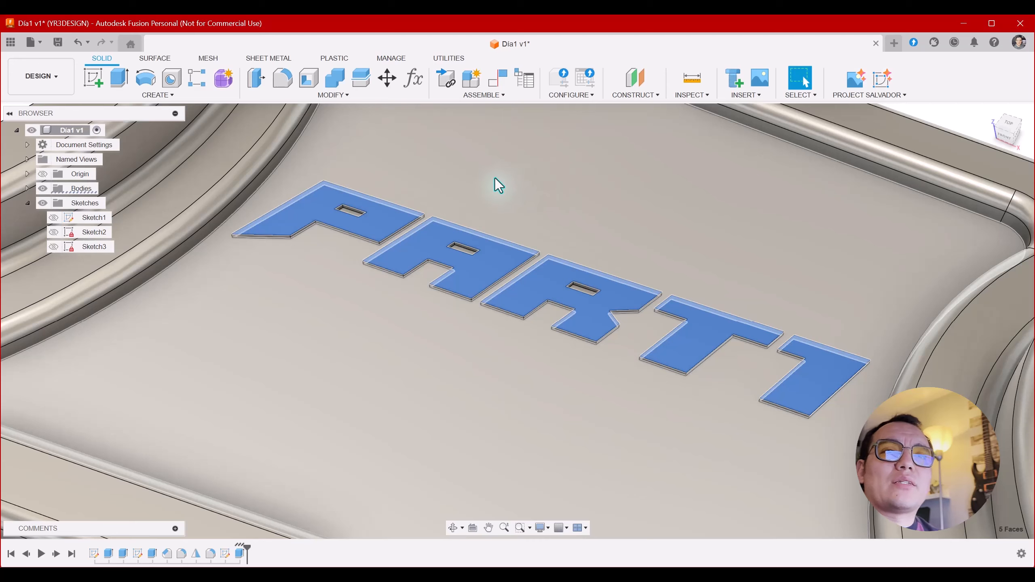
key(f)
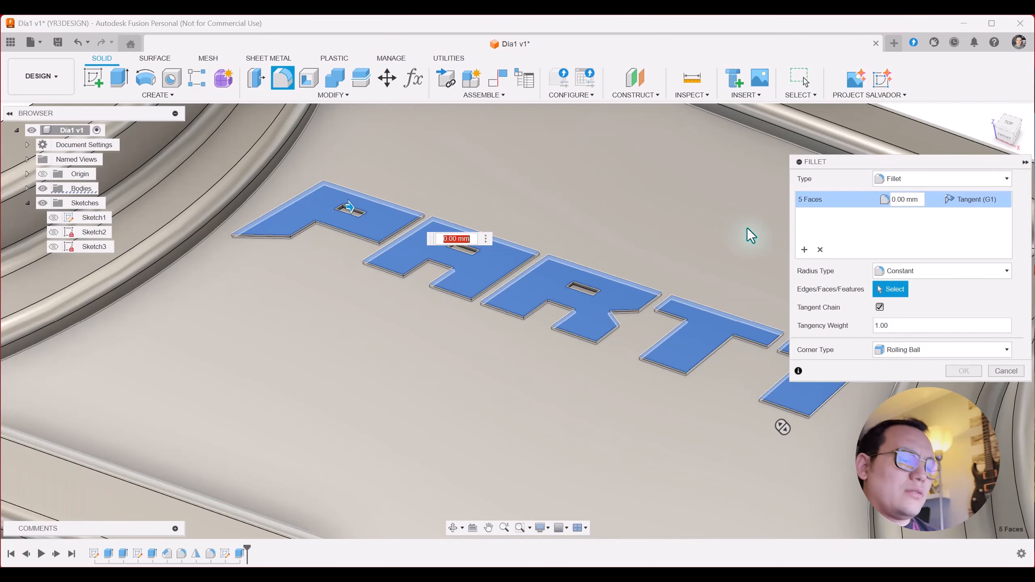
text(.1)
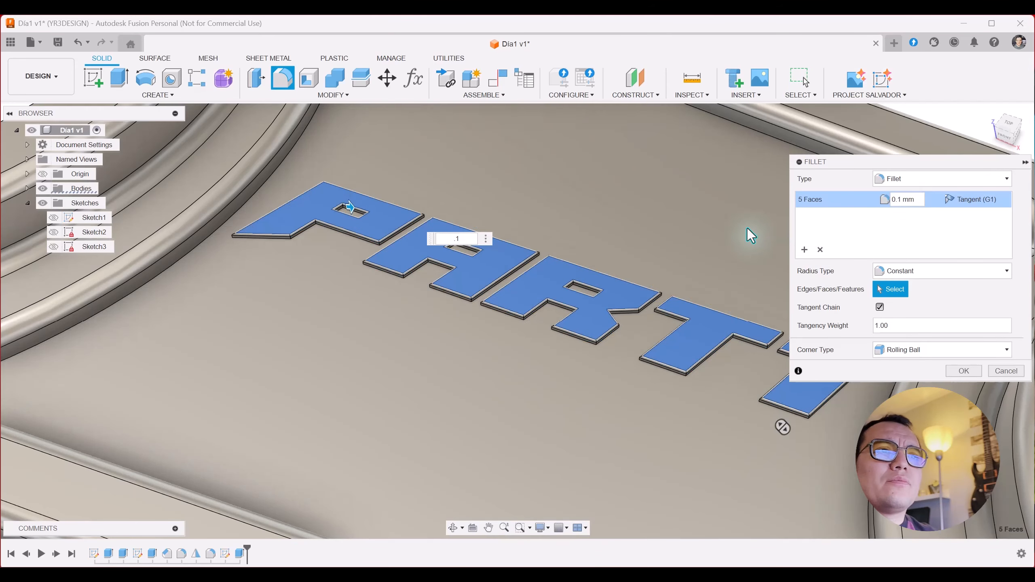
click(962, 371)
scroll(698, 312, down, 5)
scroll(698, 312, down, 5)
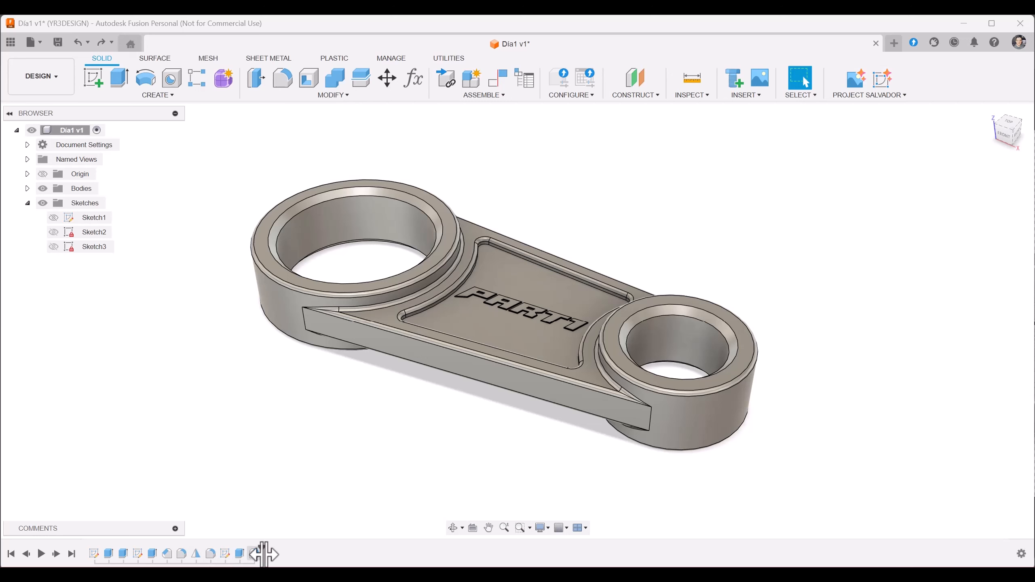
Edit the link's mirrored-side edge fillet, Fillet2, and set its radius to 1.5 mm
click(210, 554)
right_click(210, 555)
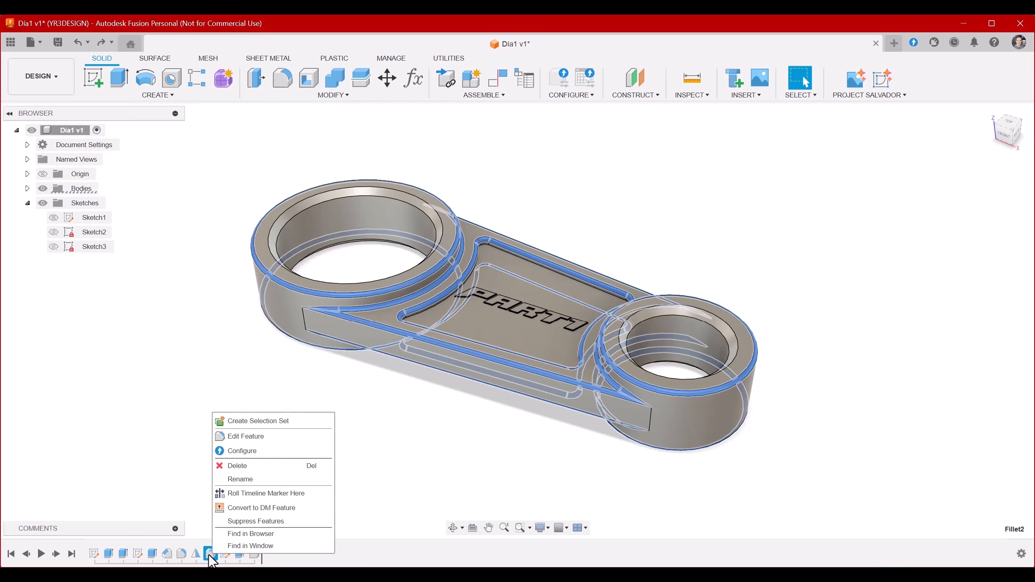
click(251, 437)
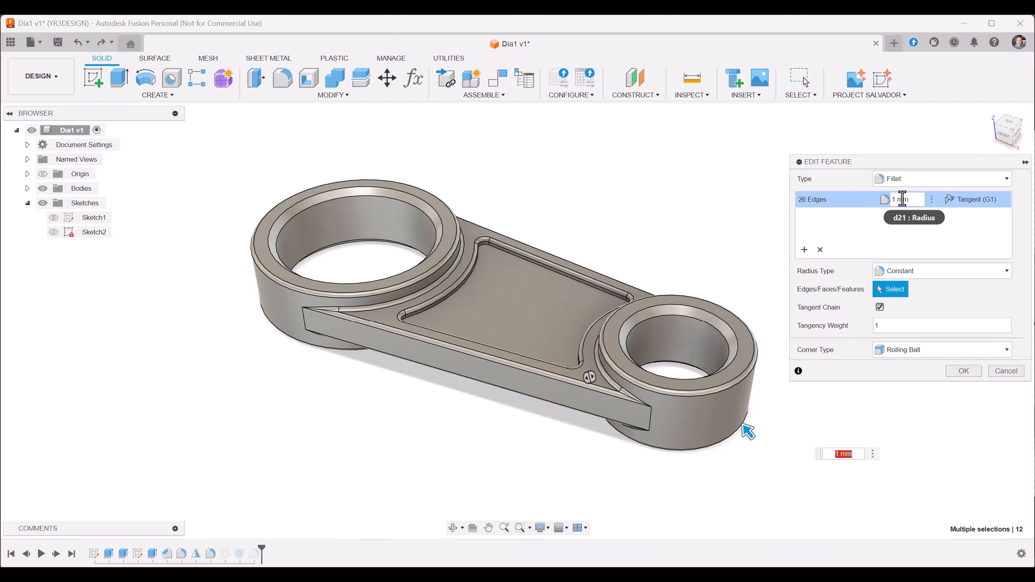
click(916, 201)
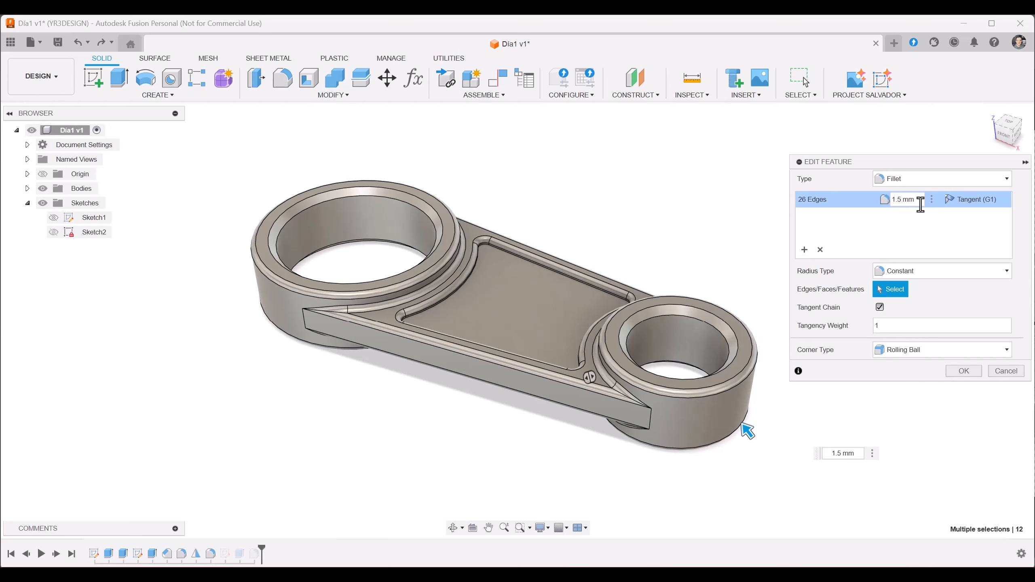
click(962, 371)
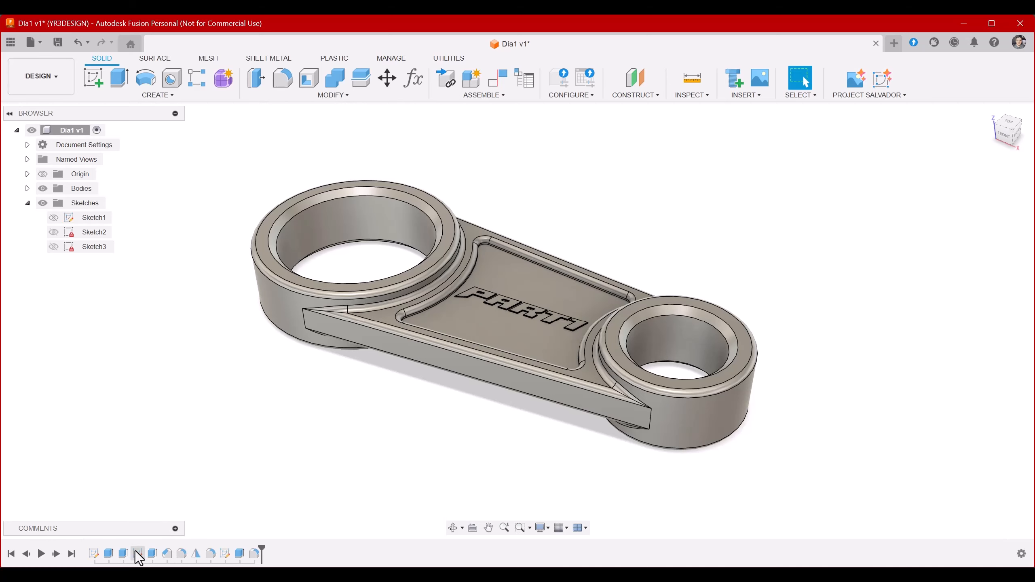
right_click(94, 555)
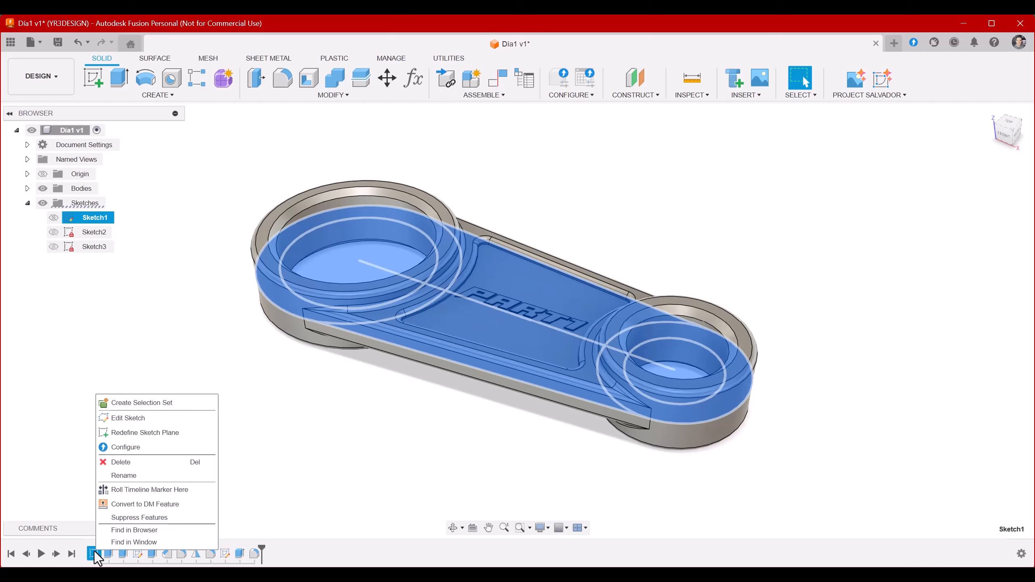
click(171, 351)
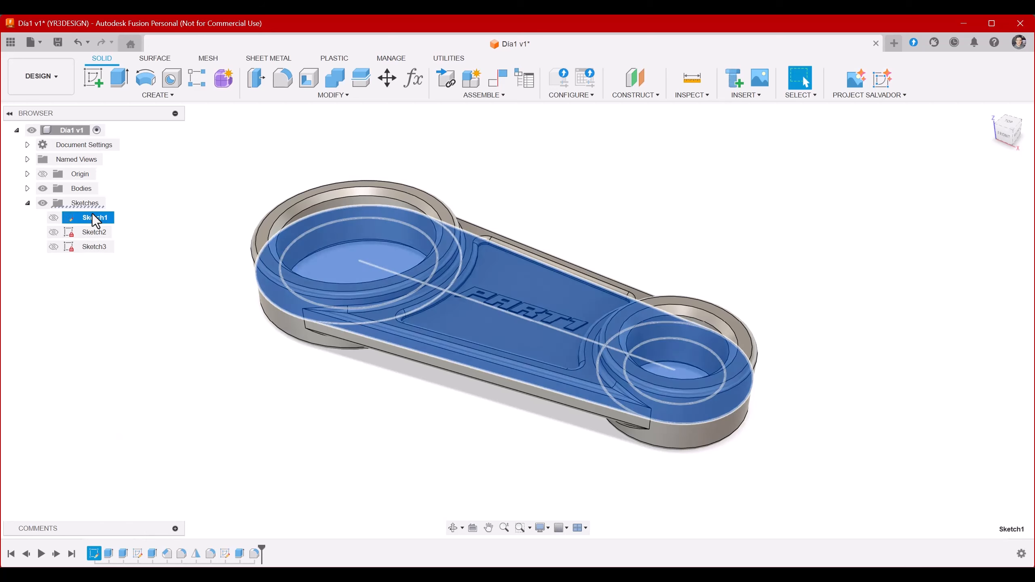
right_click(94, 246)
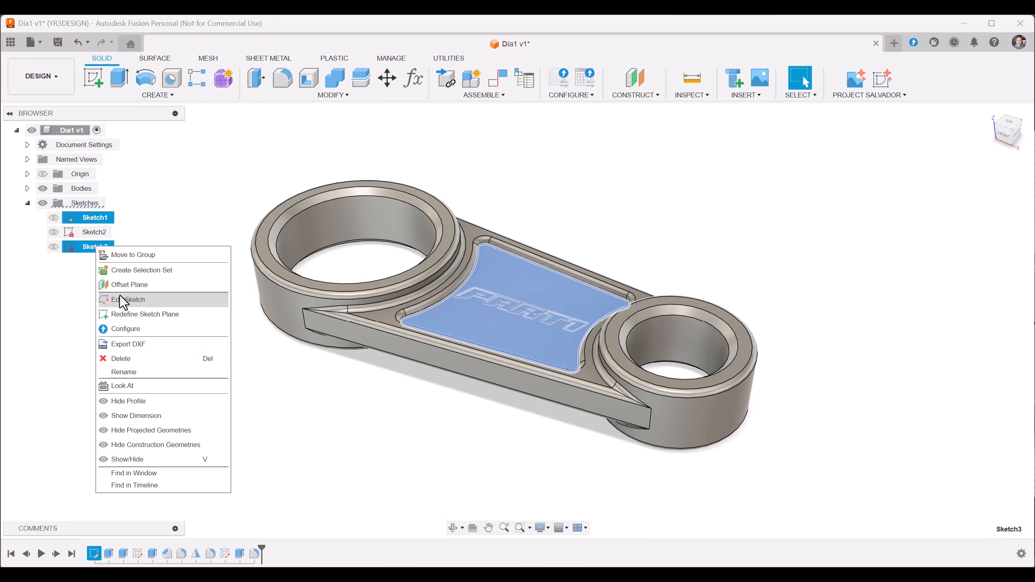
click(326, 409)
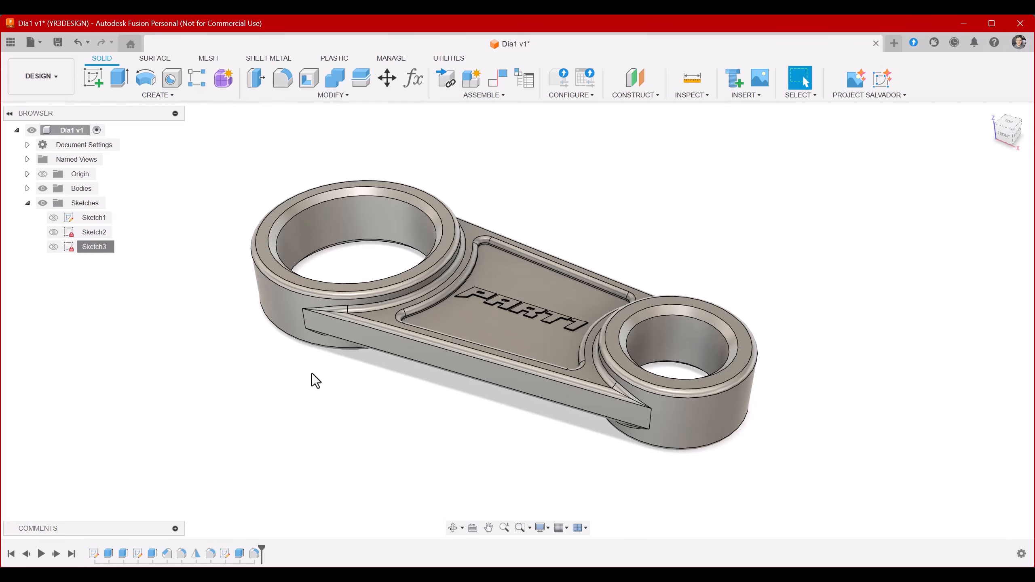
Edit Sketch1 to make the lower side line tangent to the large ring's outer circle, and finish the sketch
right_click(95, 552)
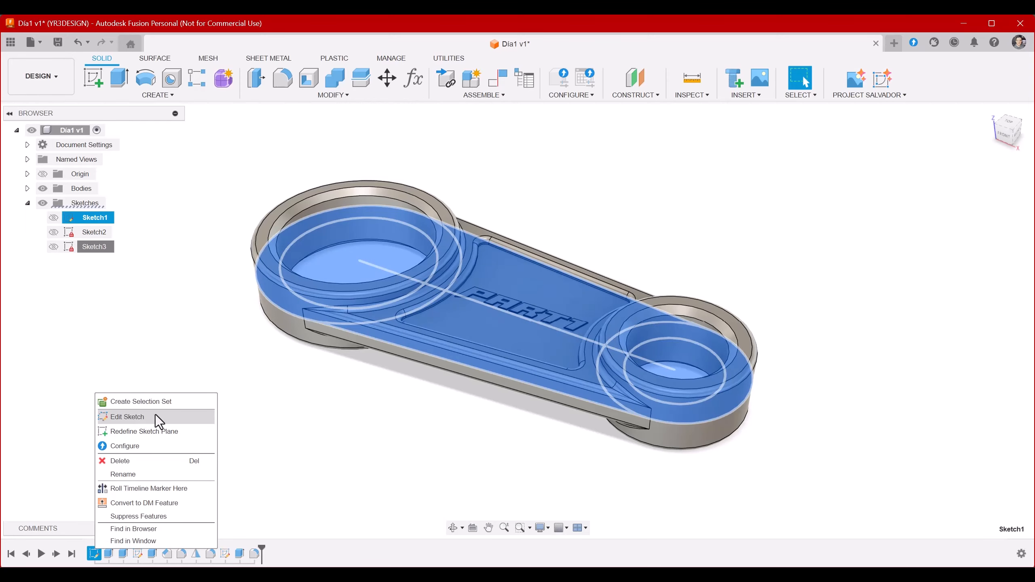
click(145, 416)
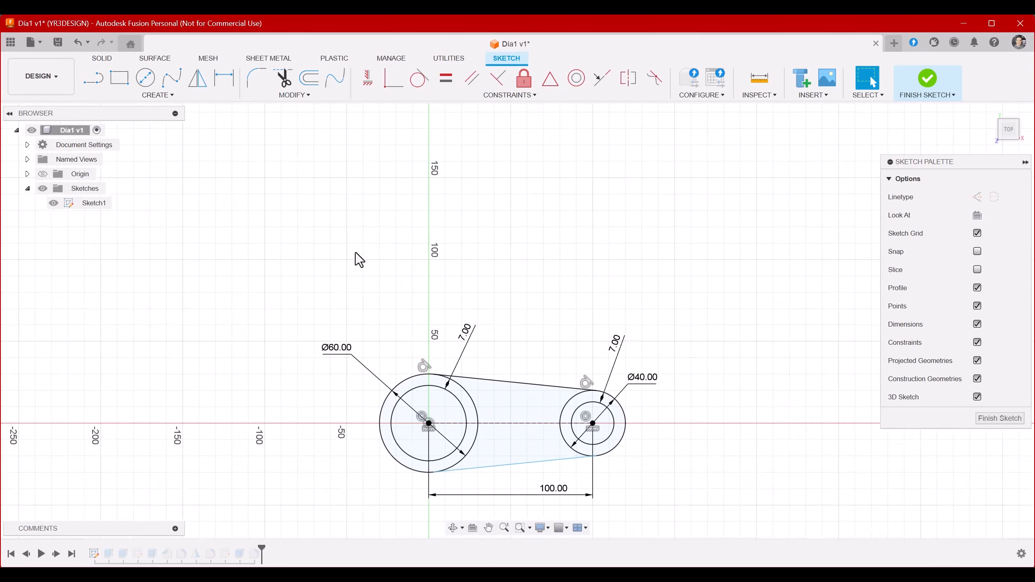
scroll(501, 489, up, 4)
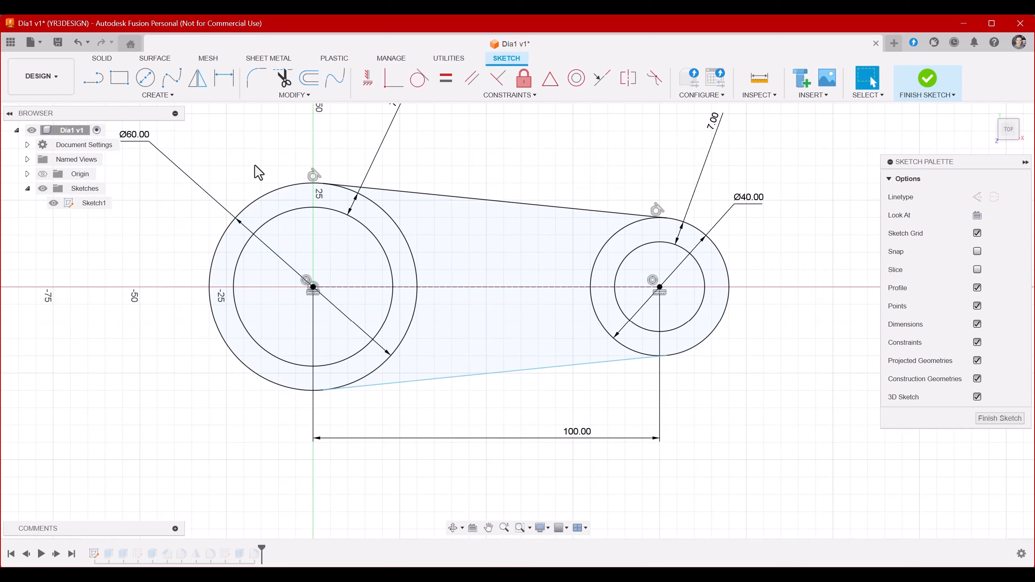
scroll(445, 220, down, 2)
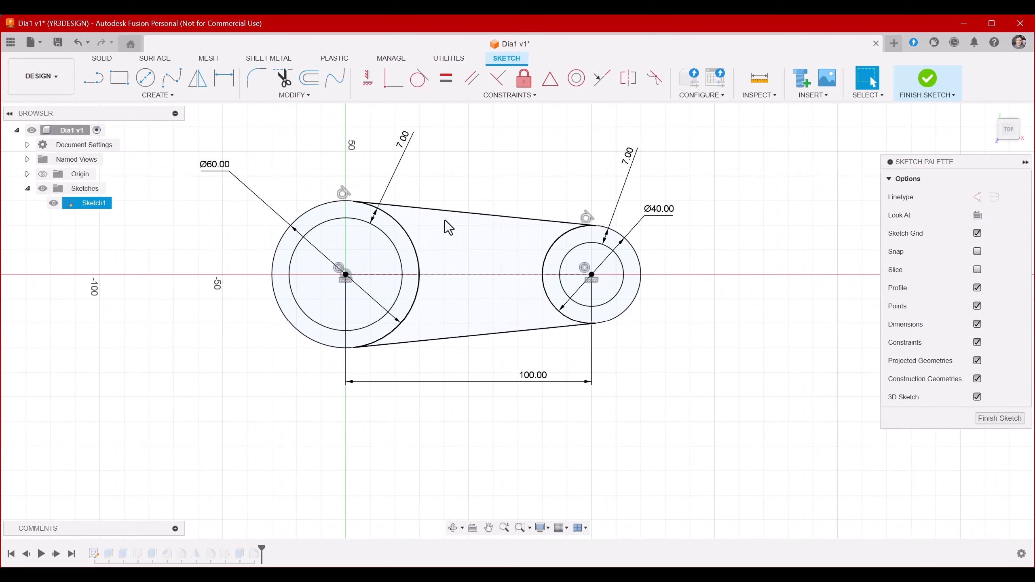
scroll(469, 179, up, 1)
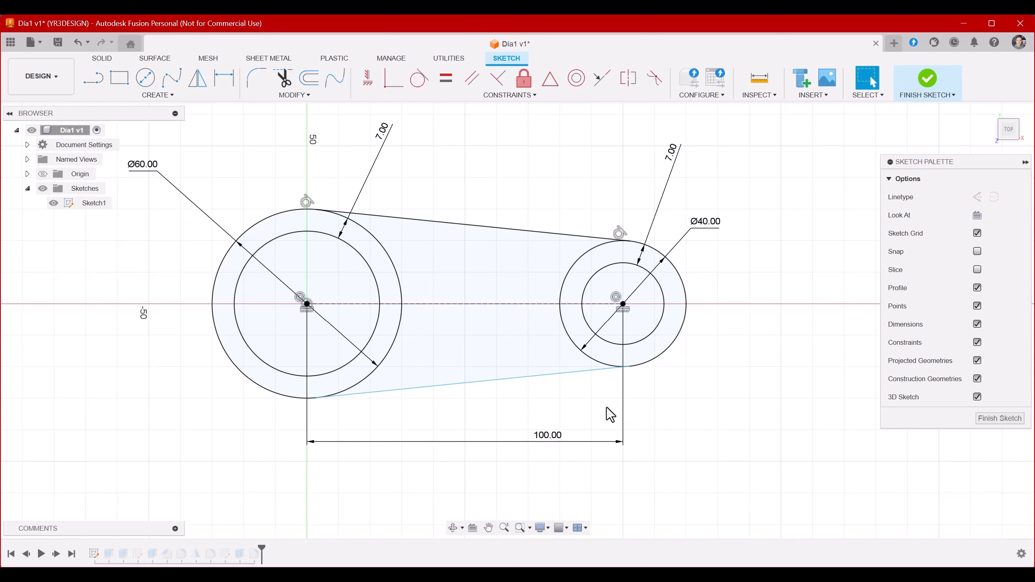
click(431, 388)
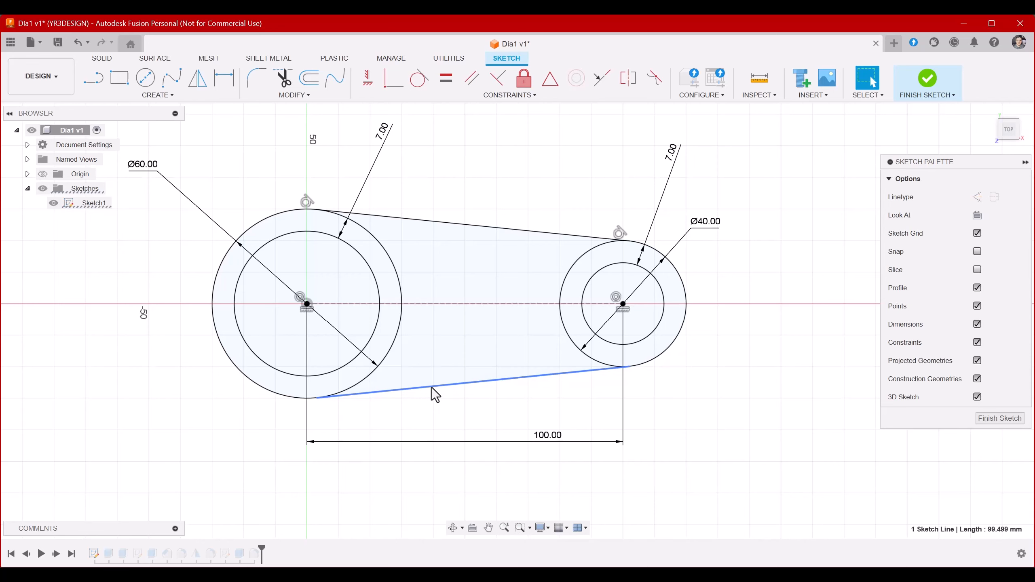
click(417, 81)
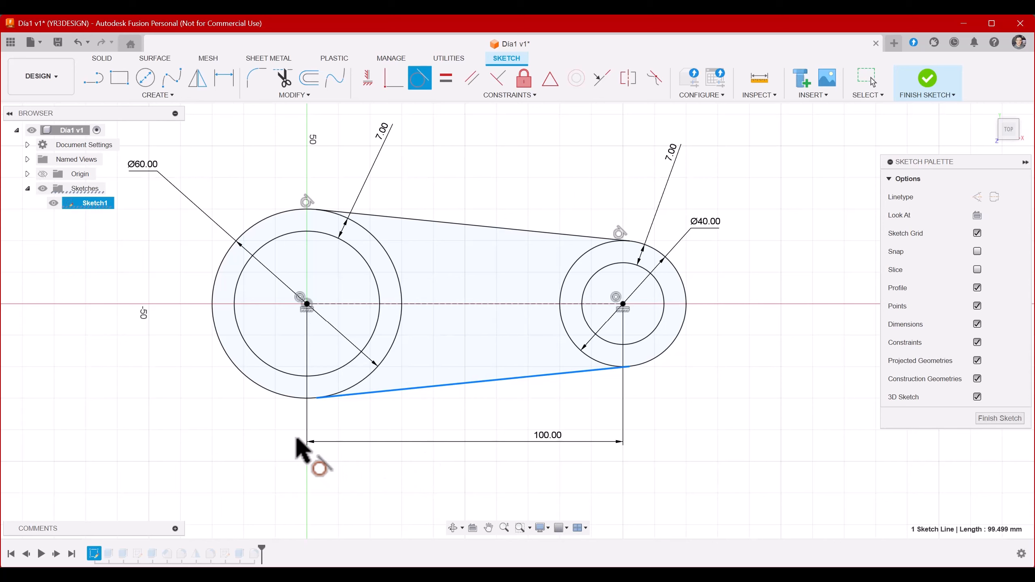
click(288, 398)
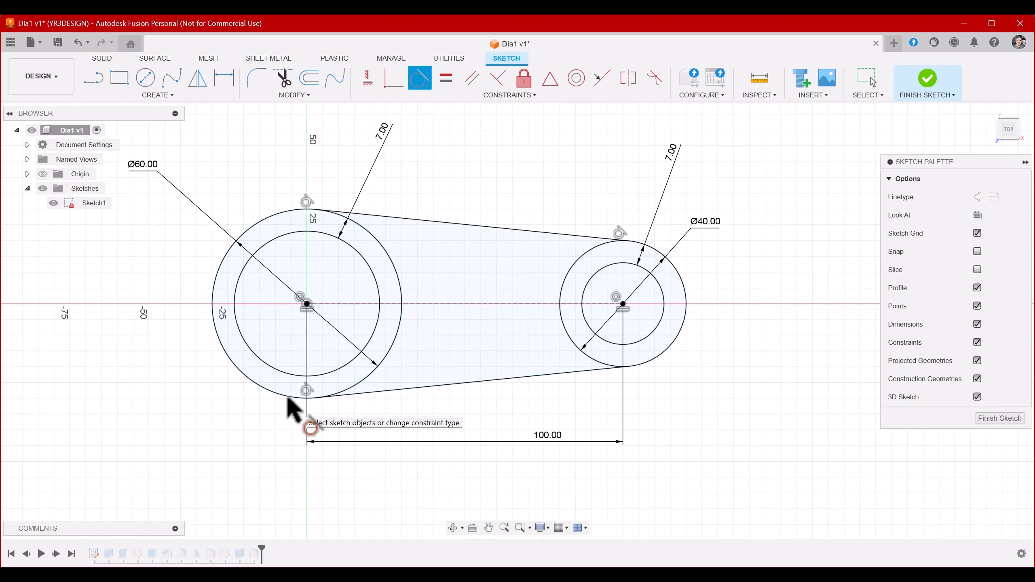
key(Escape)
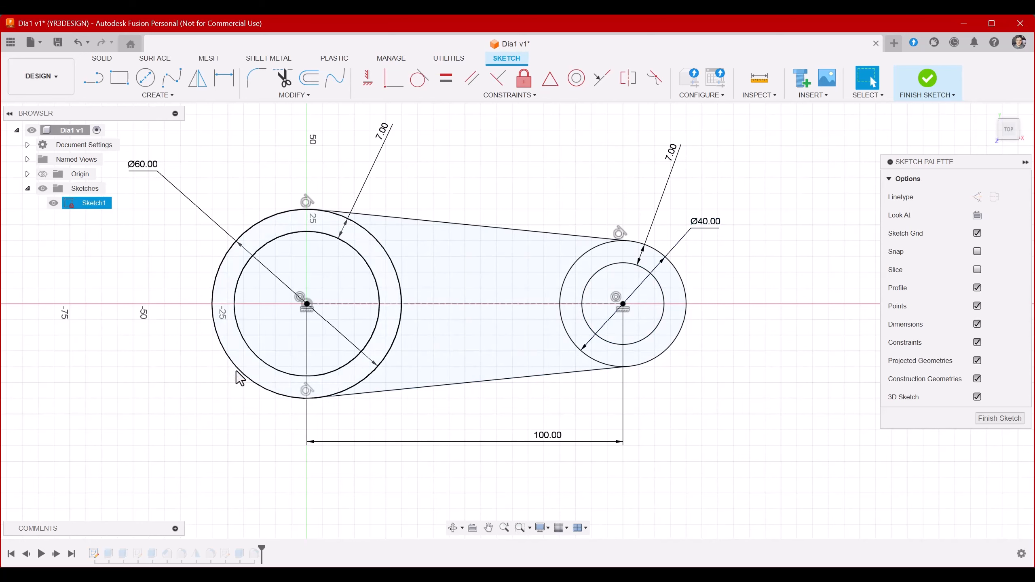
click(991, 417)
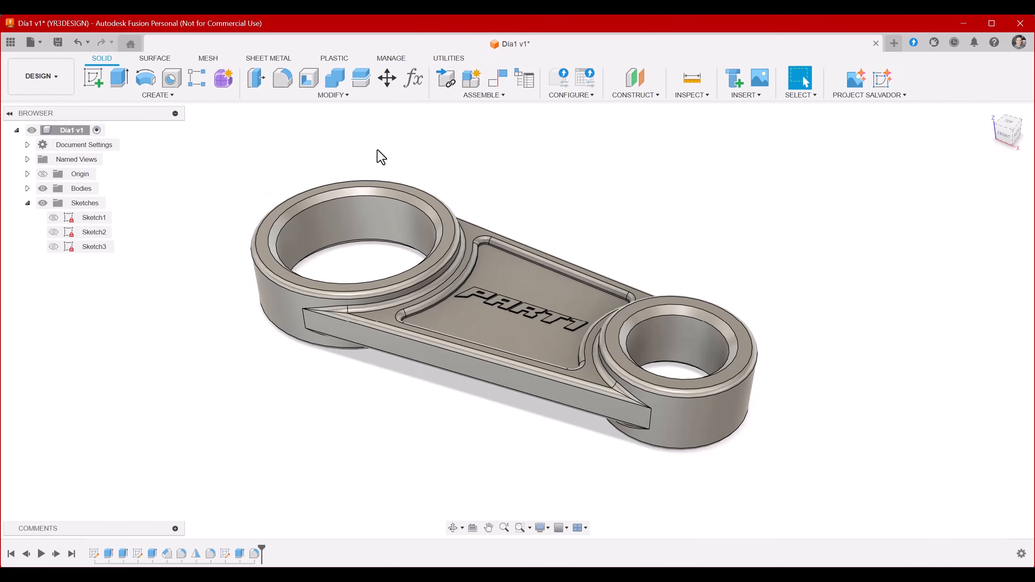